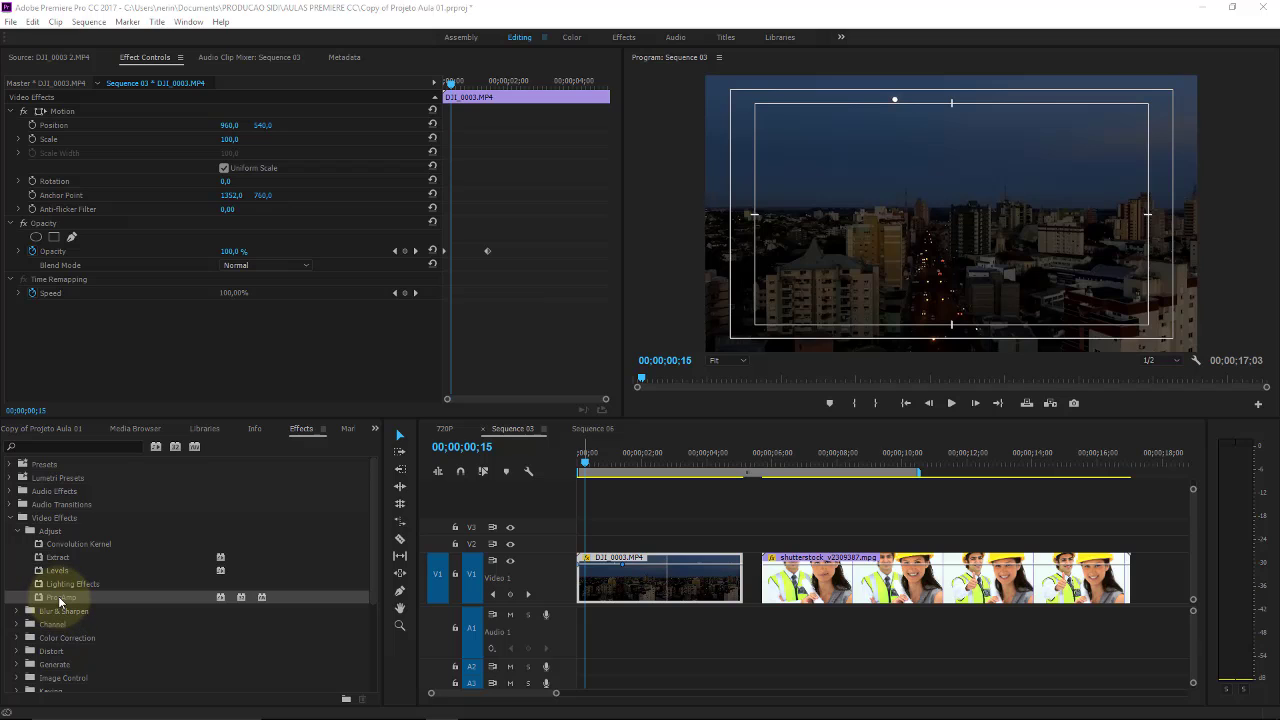
Apply ProcAmp to DJI_0003.MP4 and raise its Brightness to about 51.
left_click_drag(45, 600, 628, 597)
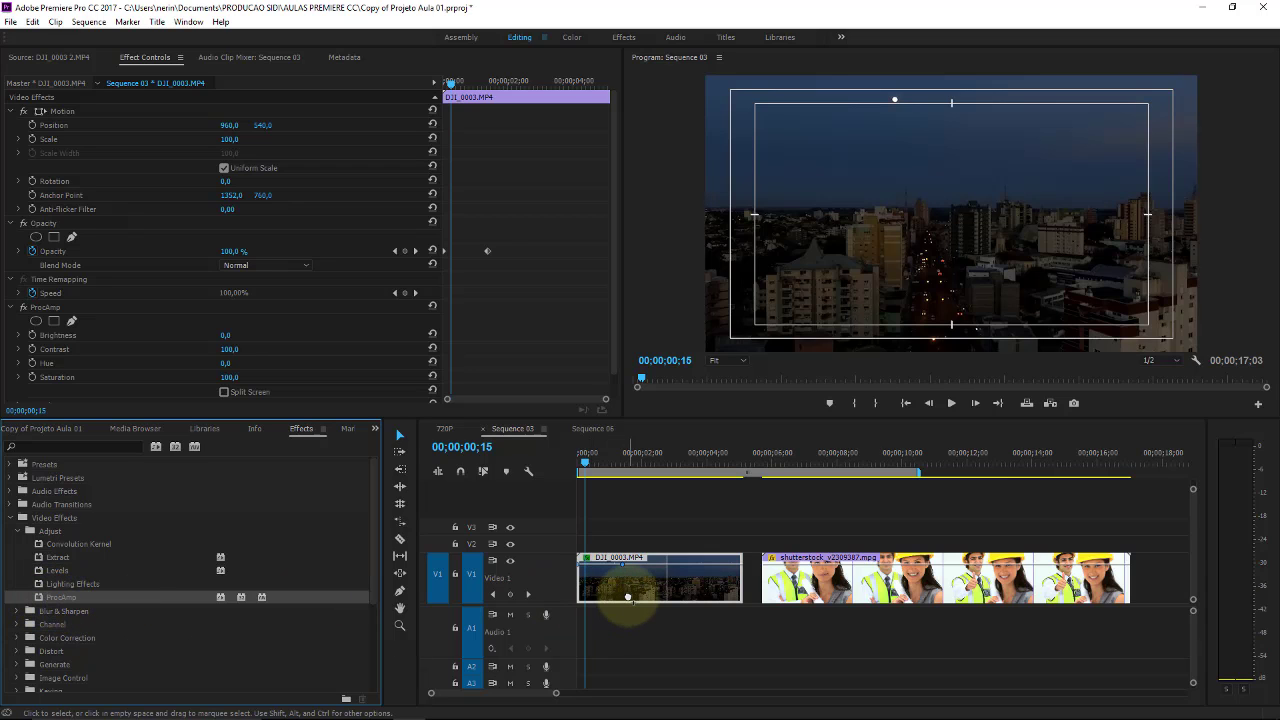
left_click_drag(614, 202, 620, 222)
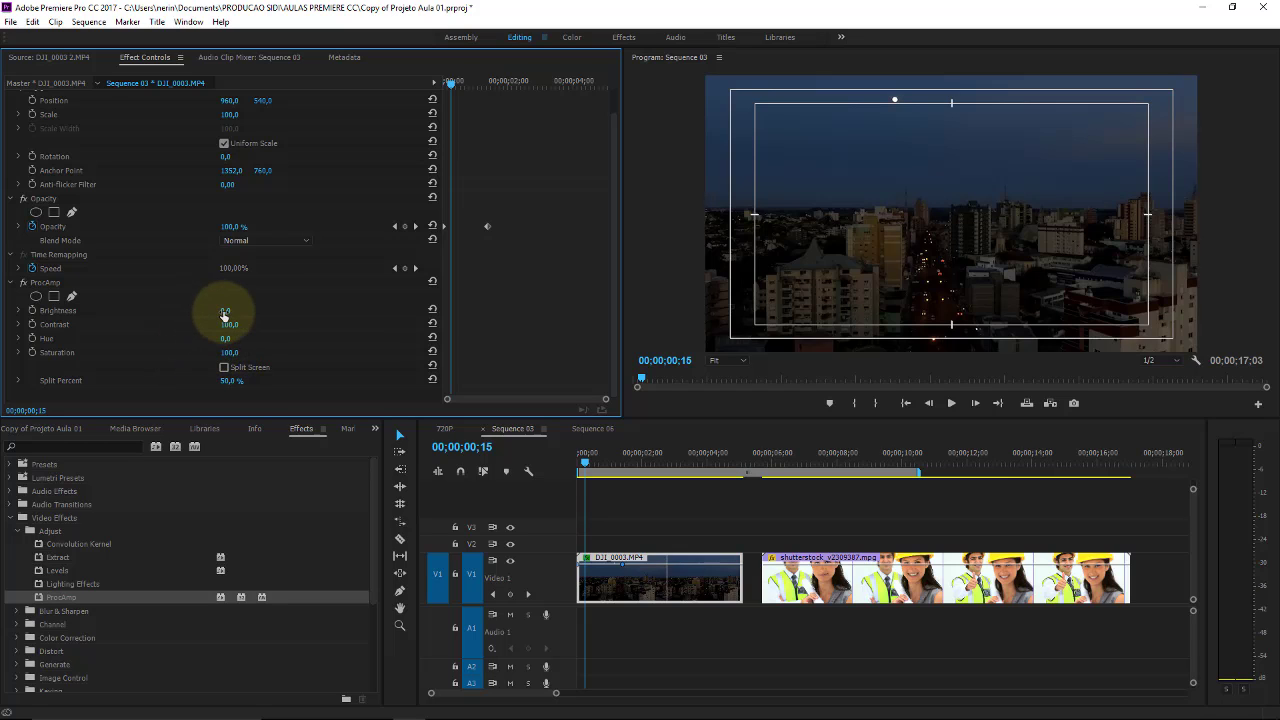
mouse_move(226, 310)
left_mouse_down()
mouse_move(295, 312)
mouse_move(240, 310)
left_mouse_up()
Add ProcAmp to shutterstock_v2309387.mpg, reset Brightness to 0 and raise Contrast to 113.
left_click(889, 592)
left_click(822, 462)
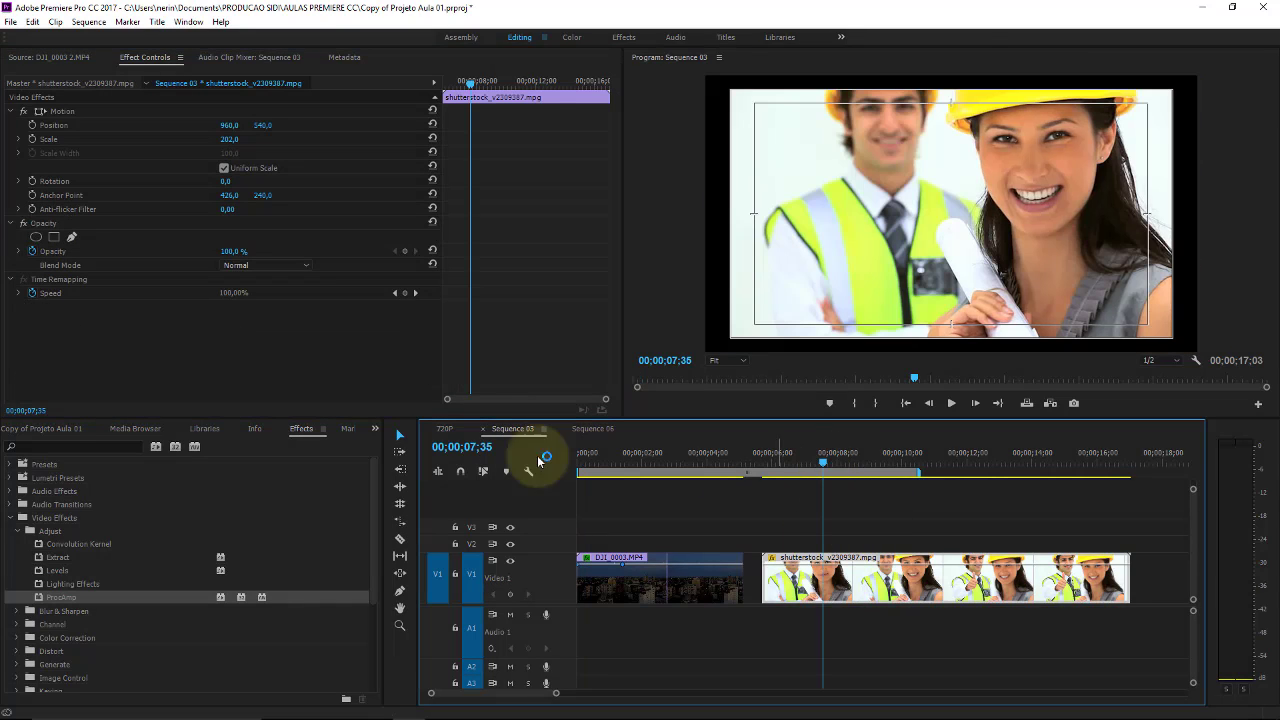
left_click_drag(437, 600, 857, 600)
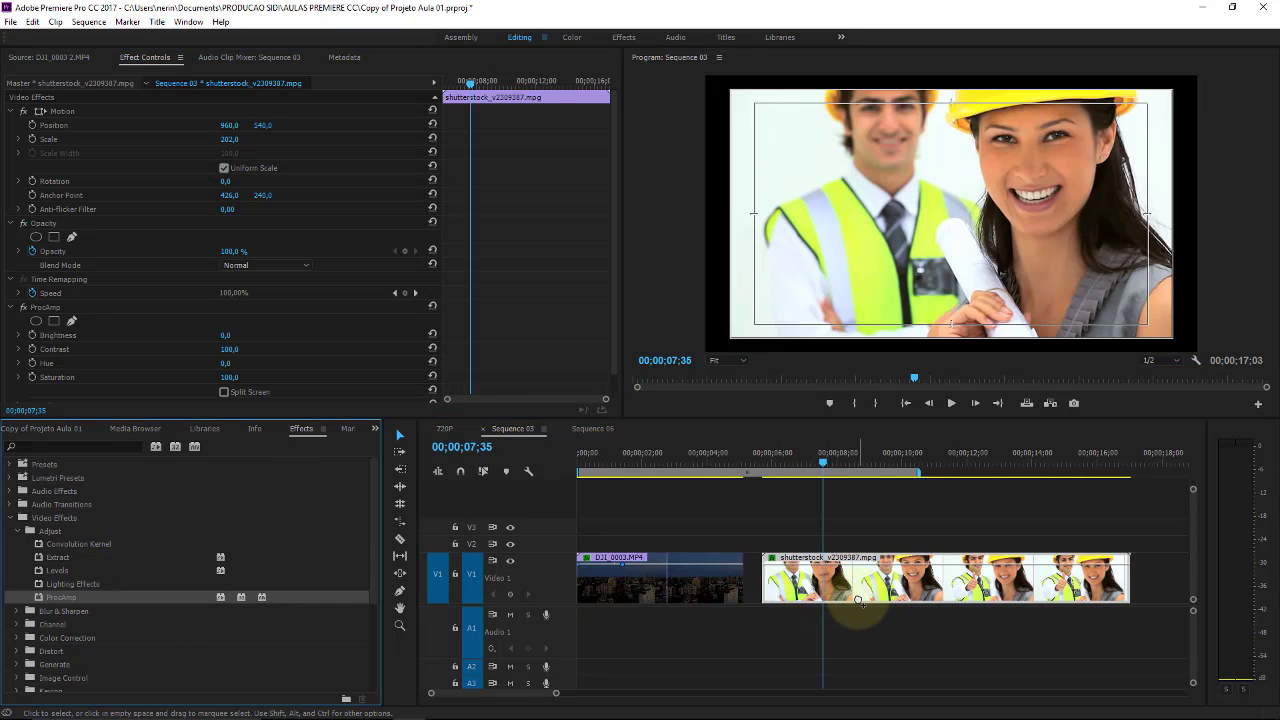
mouse_move(231, 337)
left_mouse_down()
mouse_move(245, 330)
mouse_move(237, 360)
left_mouse_up()
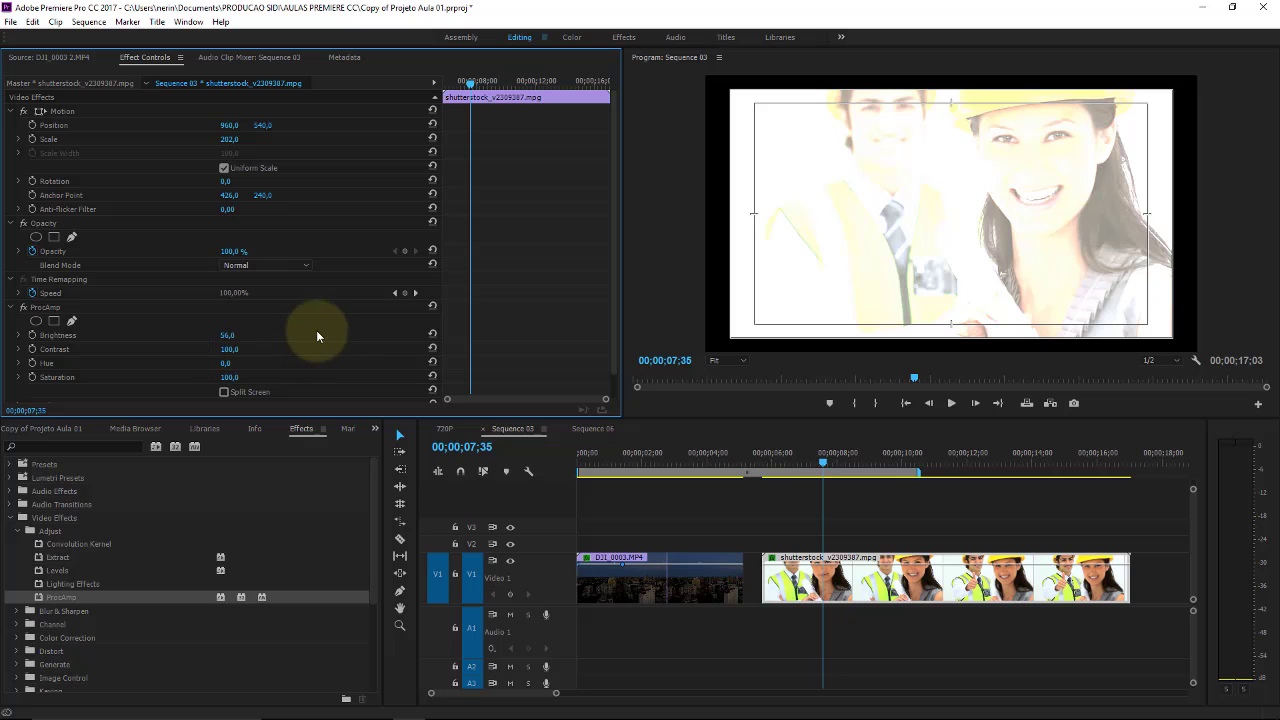
left_click(434, 333)
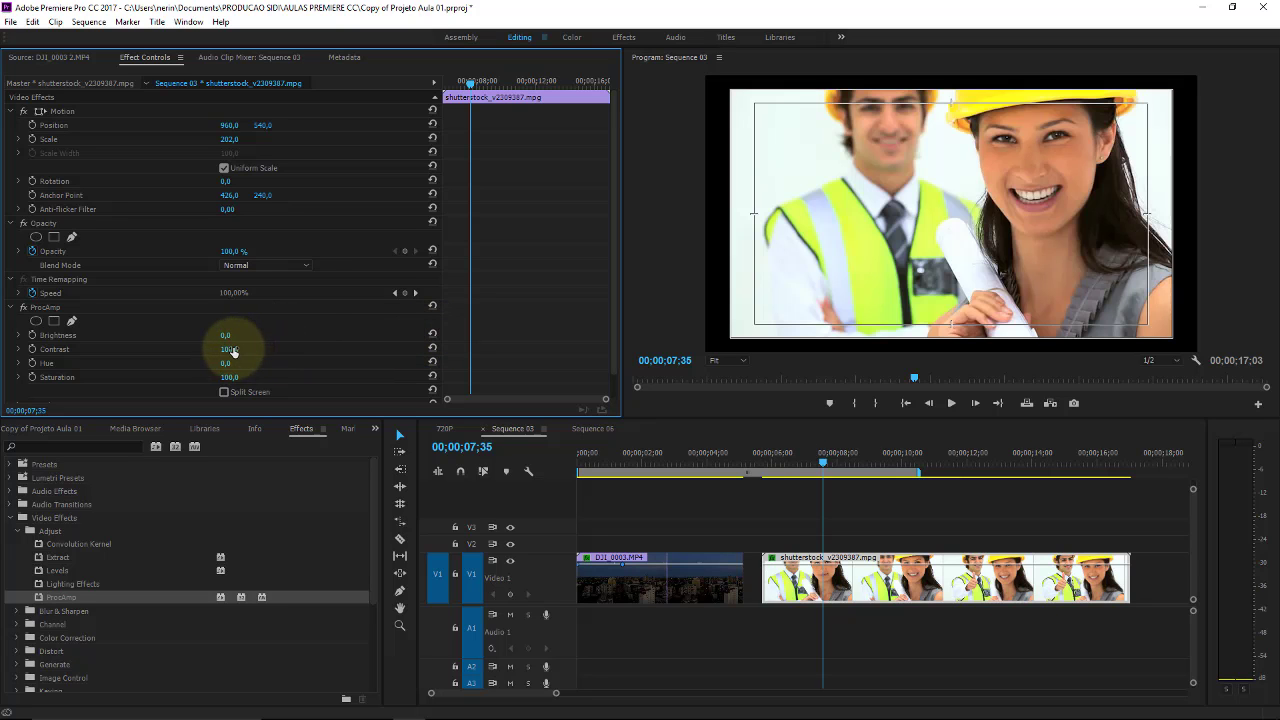
mouse_move(233, 352)
left_mouse_down()
mouse_move(290, 346)
mouse_move(238, 351)
left_mouse_up()
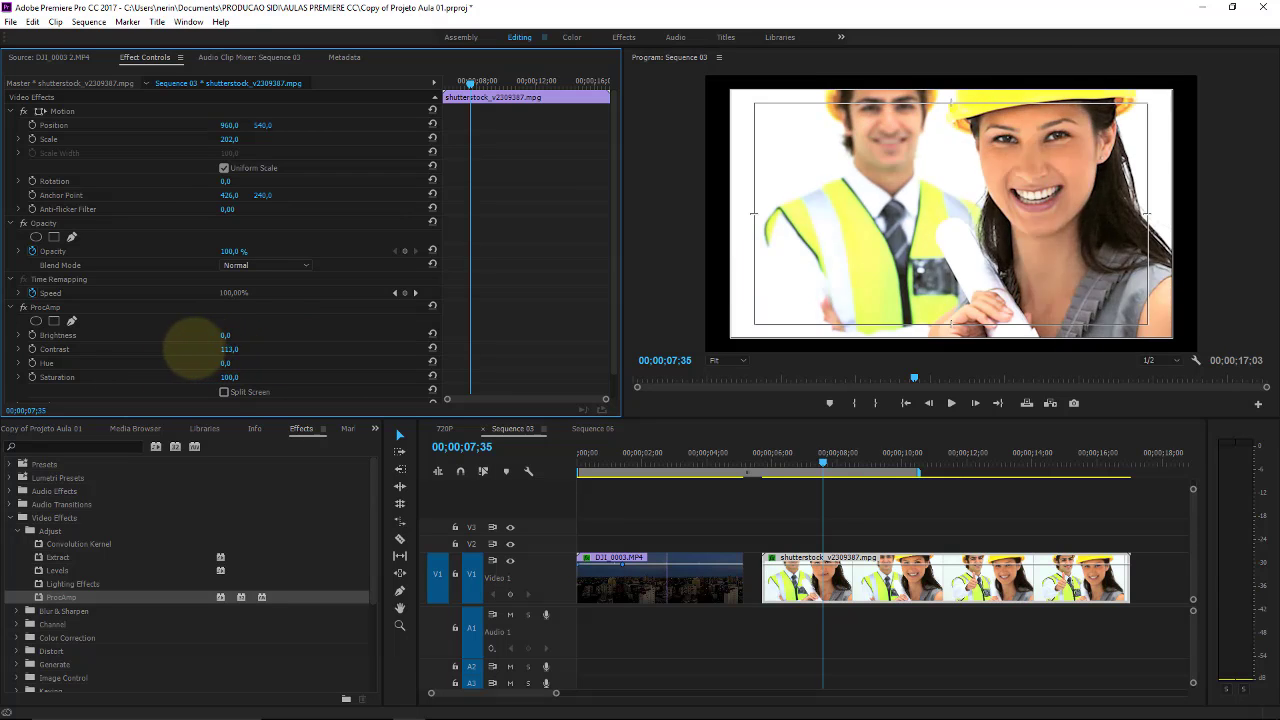
On the DJI_0003 city clip, reset ProcAmp Brightness to 0 and raise Contrast to 200.
left_click(686, 560)
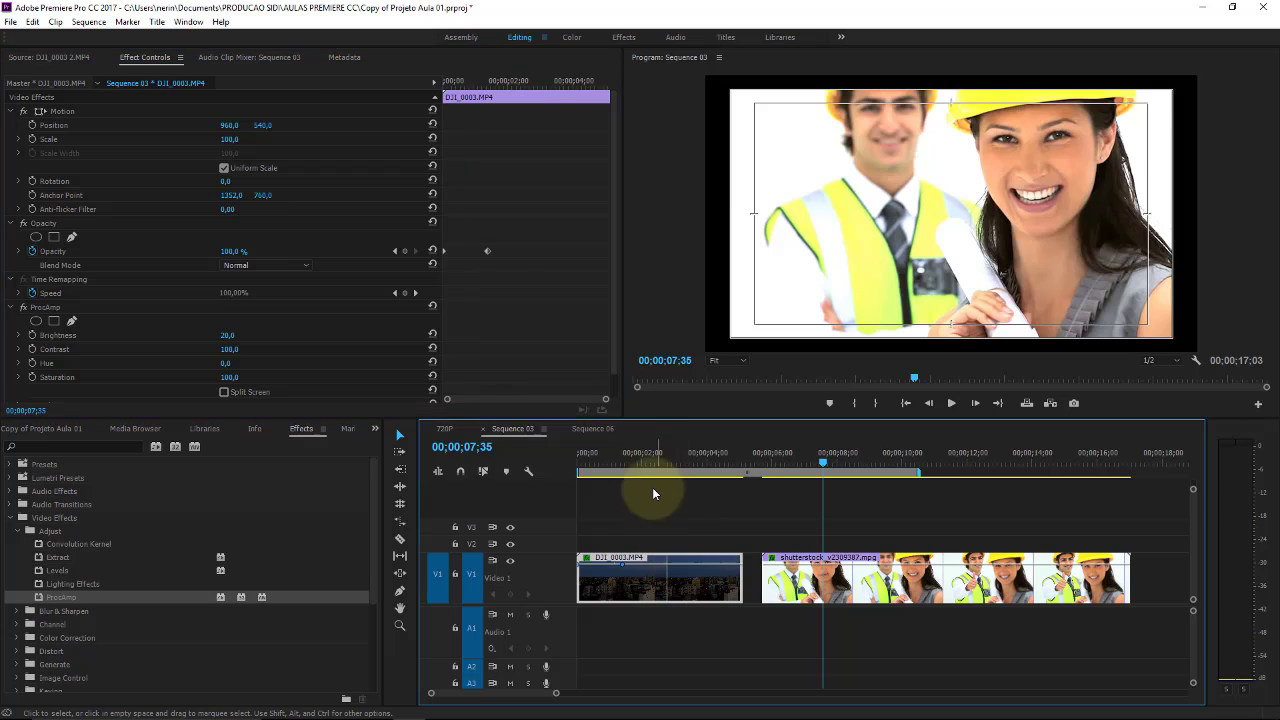
left_click(650, 458)
left_click(432, 335)
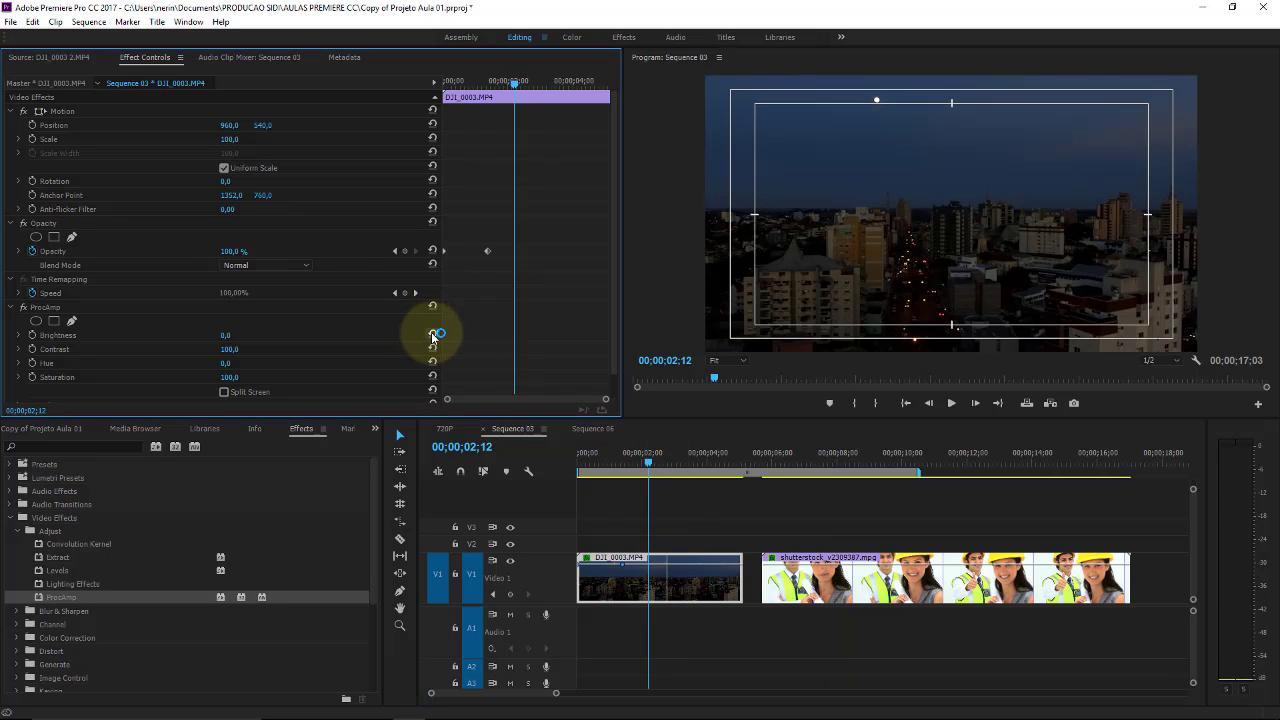
left_click_drag(230, 349, 622, 340)
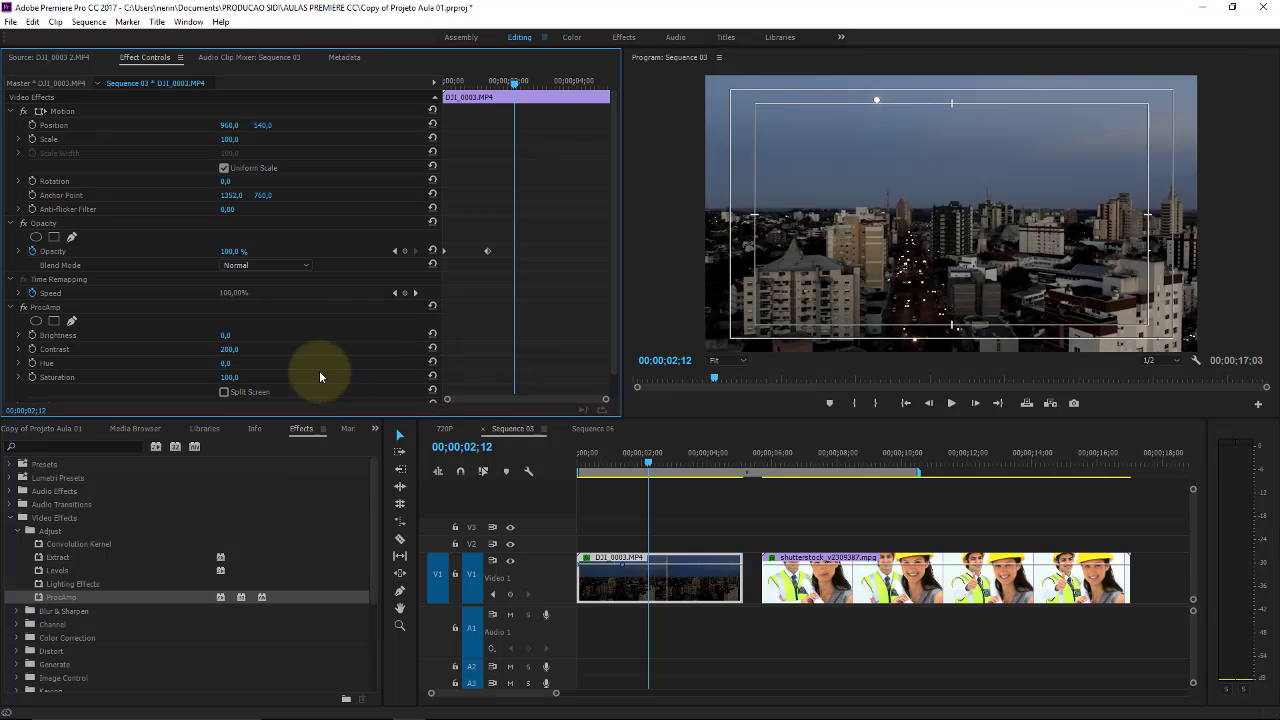
Set the workers clip's Hue to 157° and Saturation to 200, then return the playhead to the start.
left_click(810, 580)
left_click(797, 458)
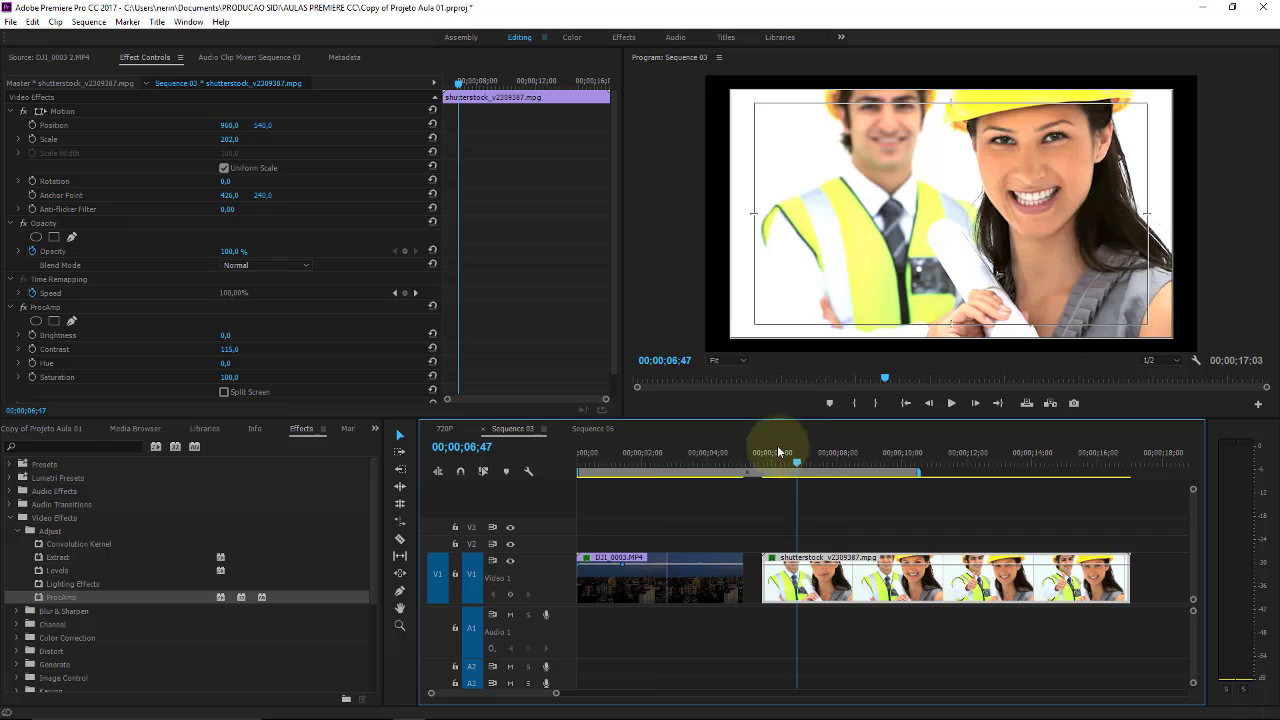
left_click(226, 366)
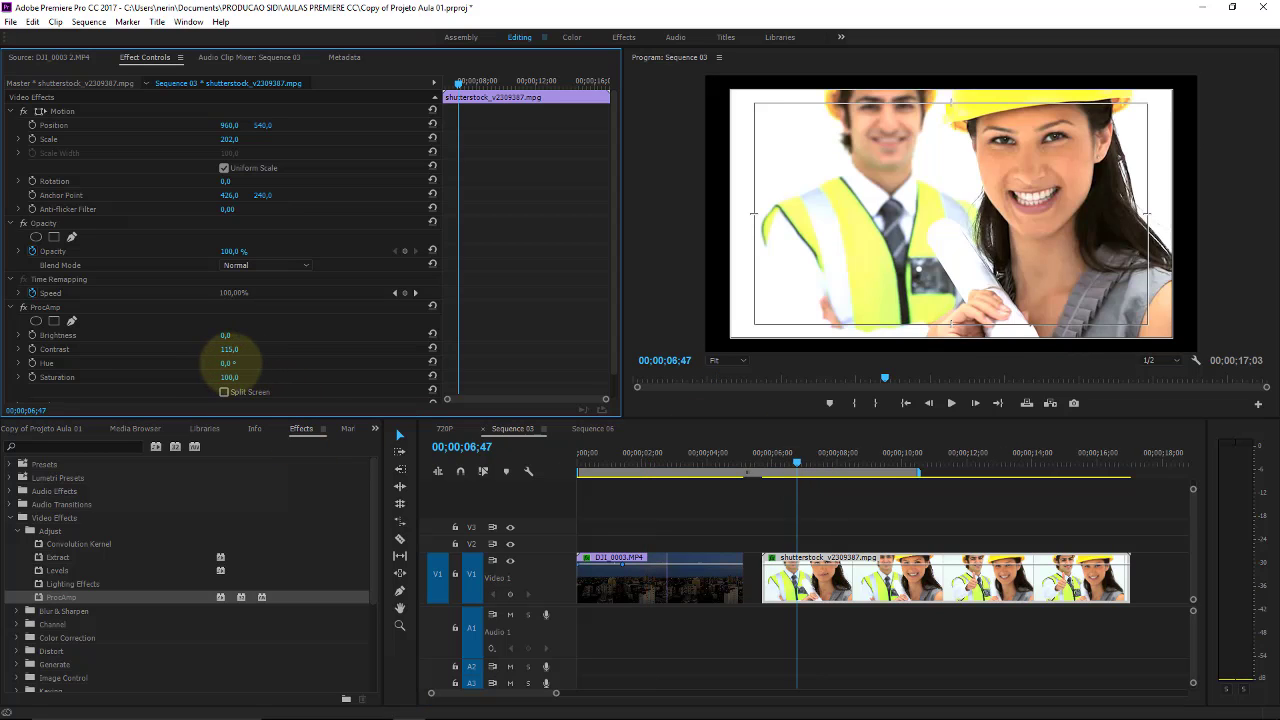
mouse_move(250, 365)
left_mouse_down()
mouse_move(664, 360)
mouse_move(596, 366)
left_mouse_up()
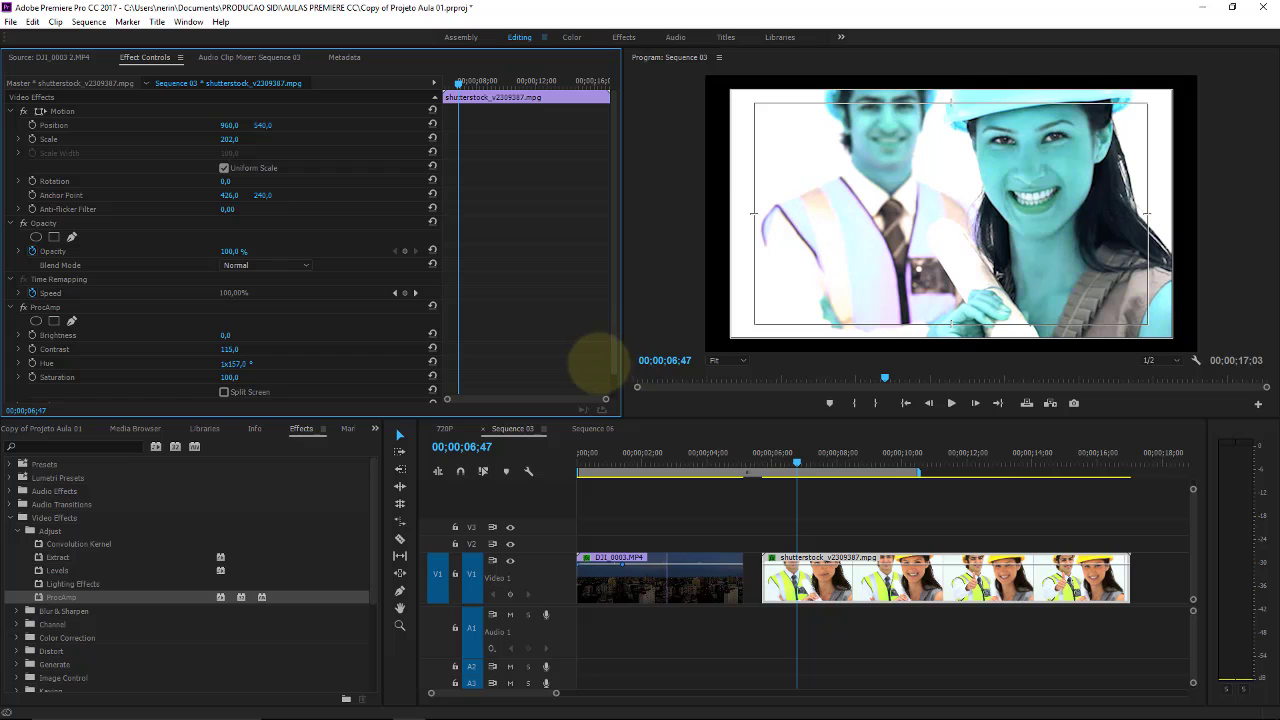
mouse_move(231, 377)
left_mouse_down()
mouse_move(131, 372)
mouse_move(371, 360)
mouse_move(186, 357)
mouse_move(324, 366)
left_mouse_up()
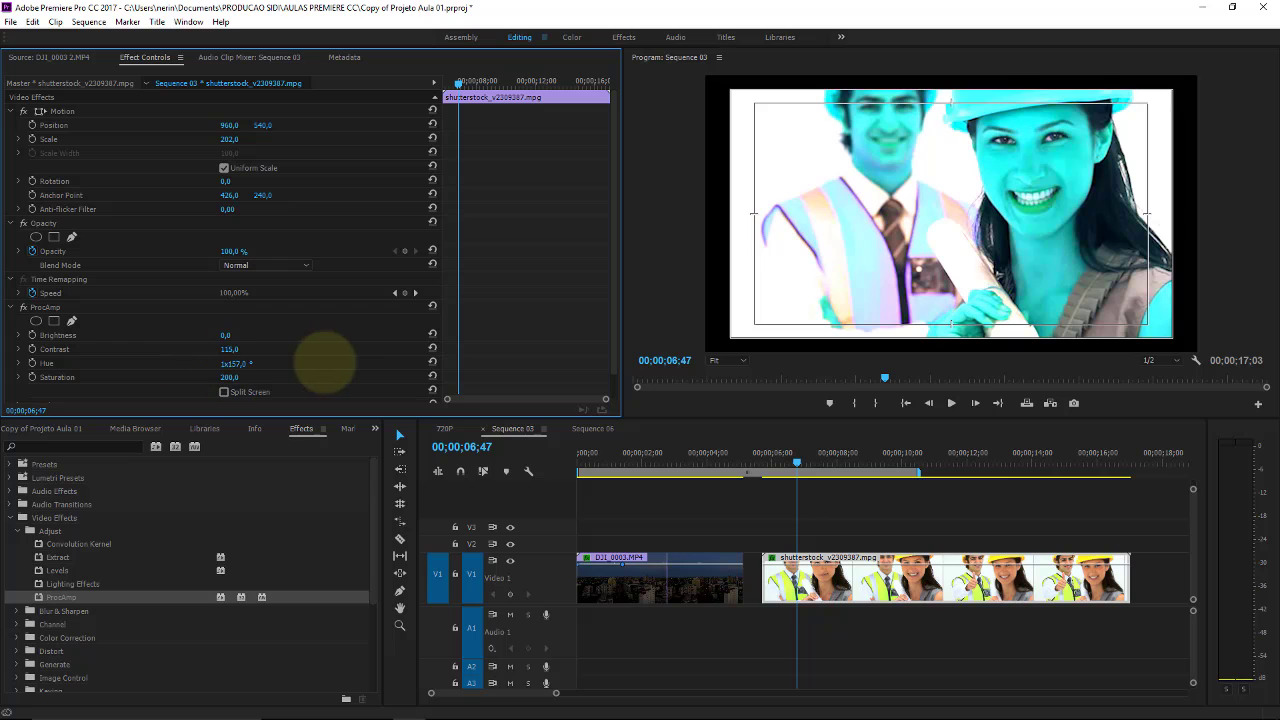
left_click(629, 486)
left_click_drag(627, 458, 569, 452)
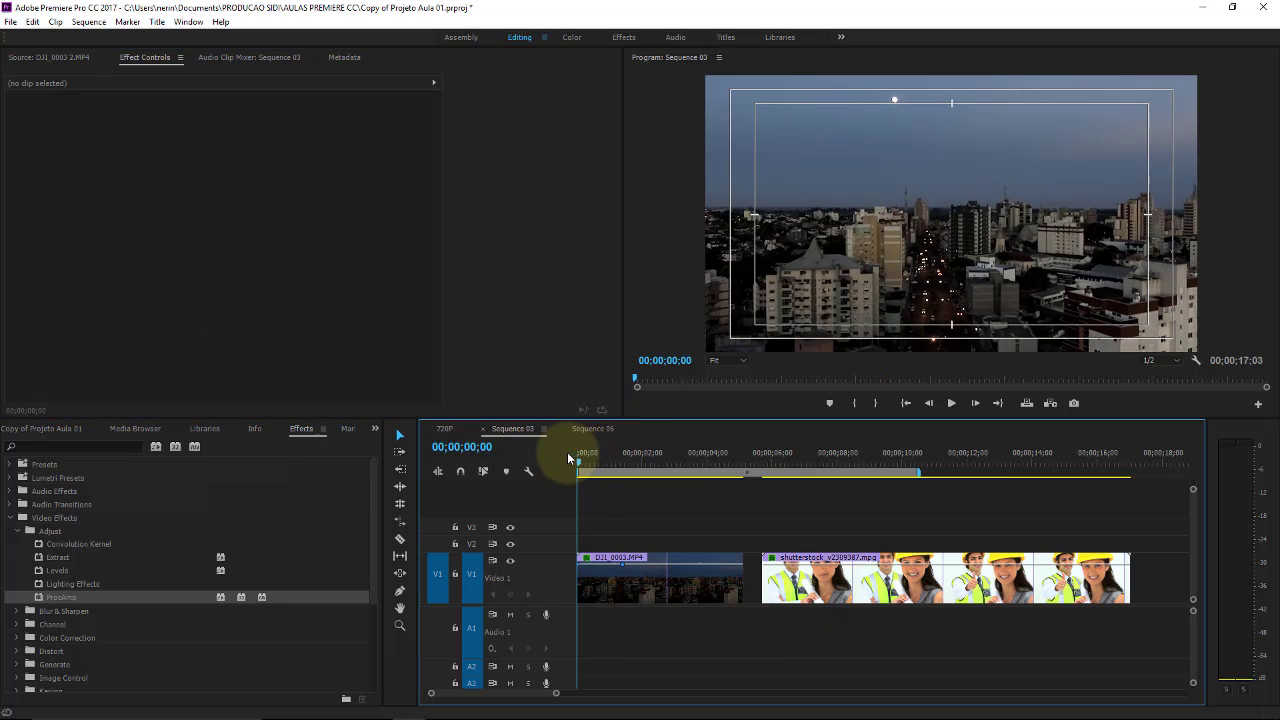
Create a 1920×1080 default still title named Title 12 from the Title menu.
left_click(160, 23)
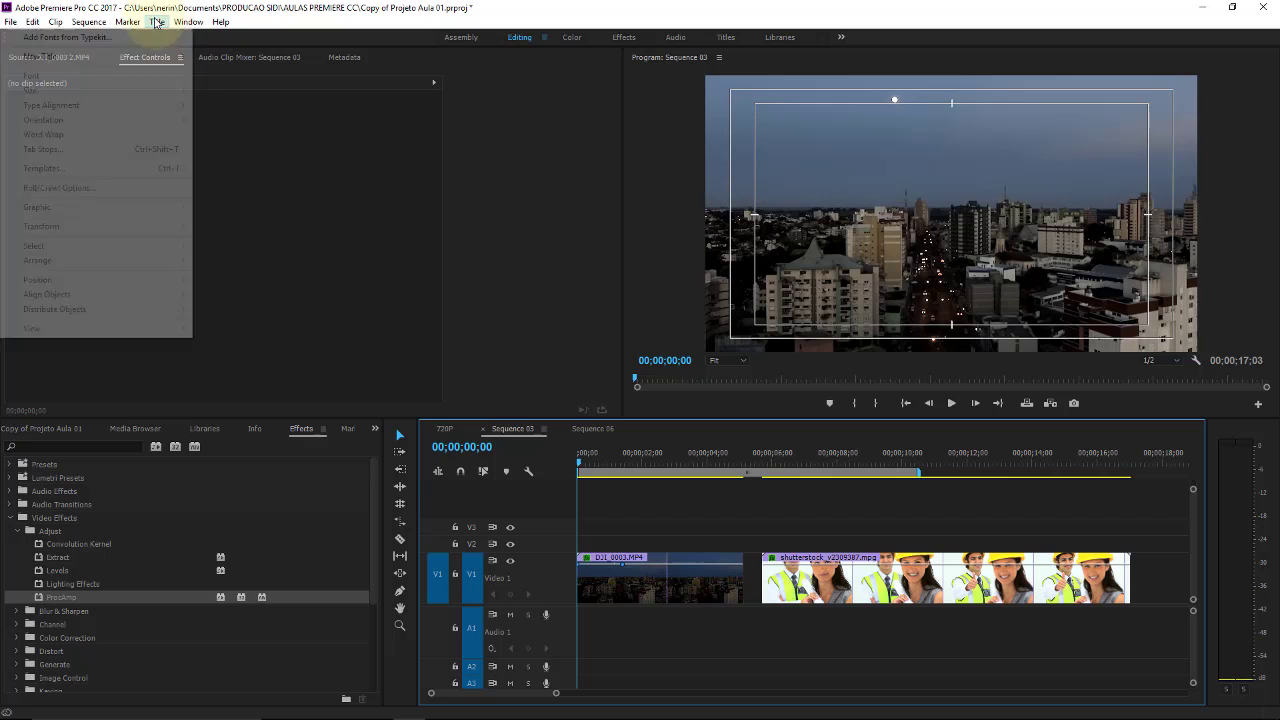
left_click(143, 60)
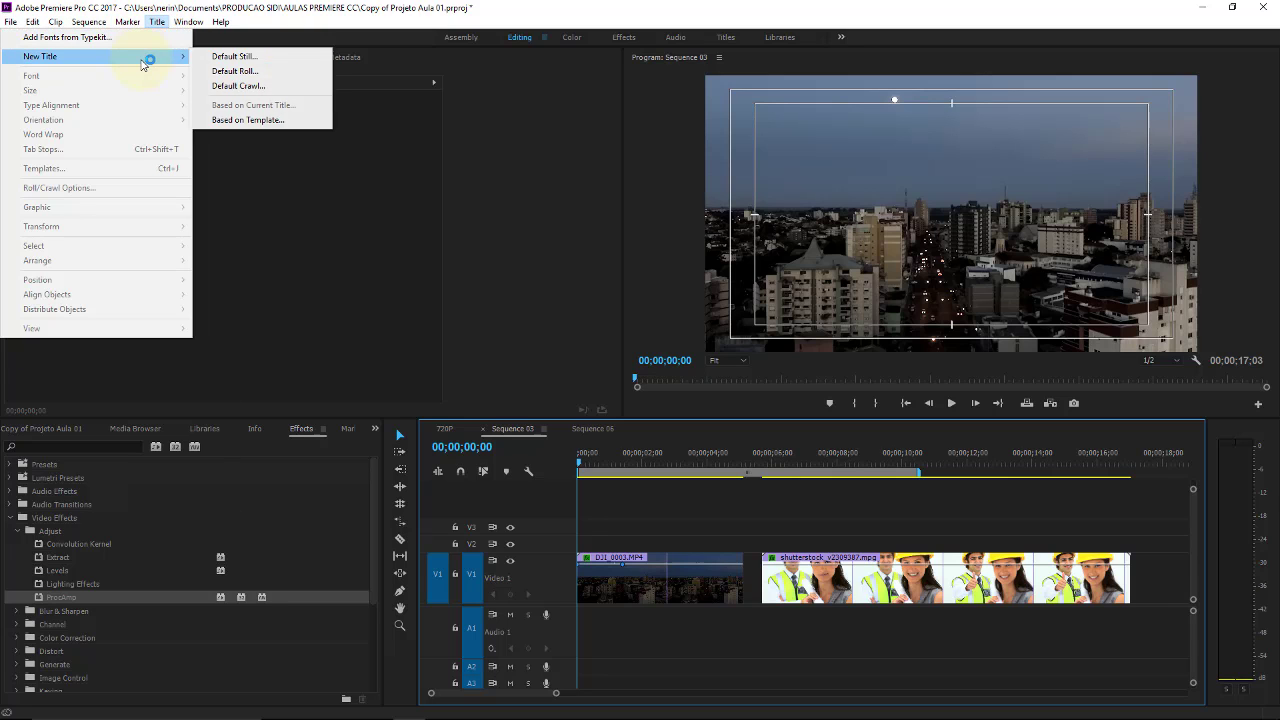
left_click(248, 60)
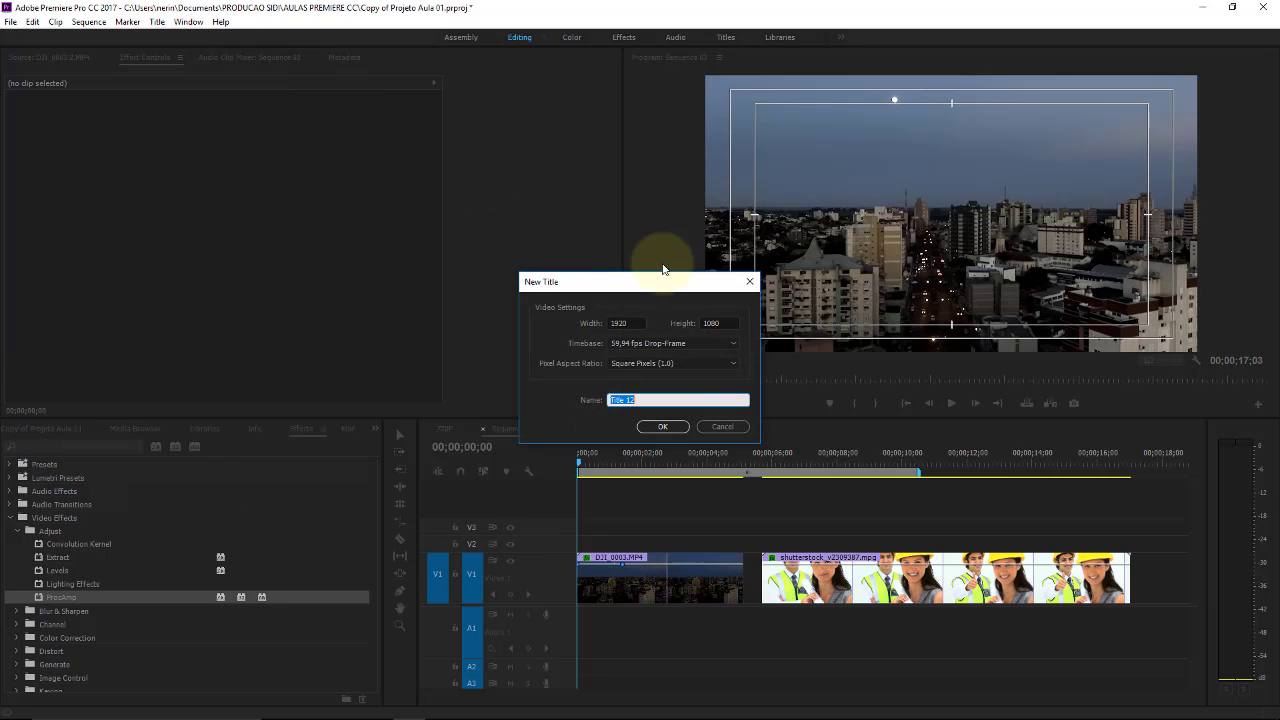
left_click(679, 430)
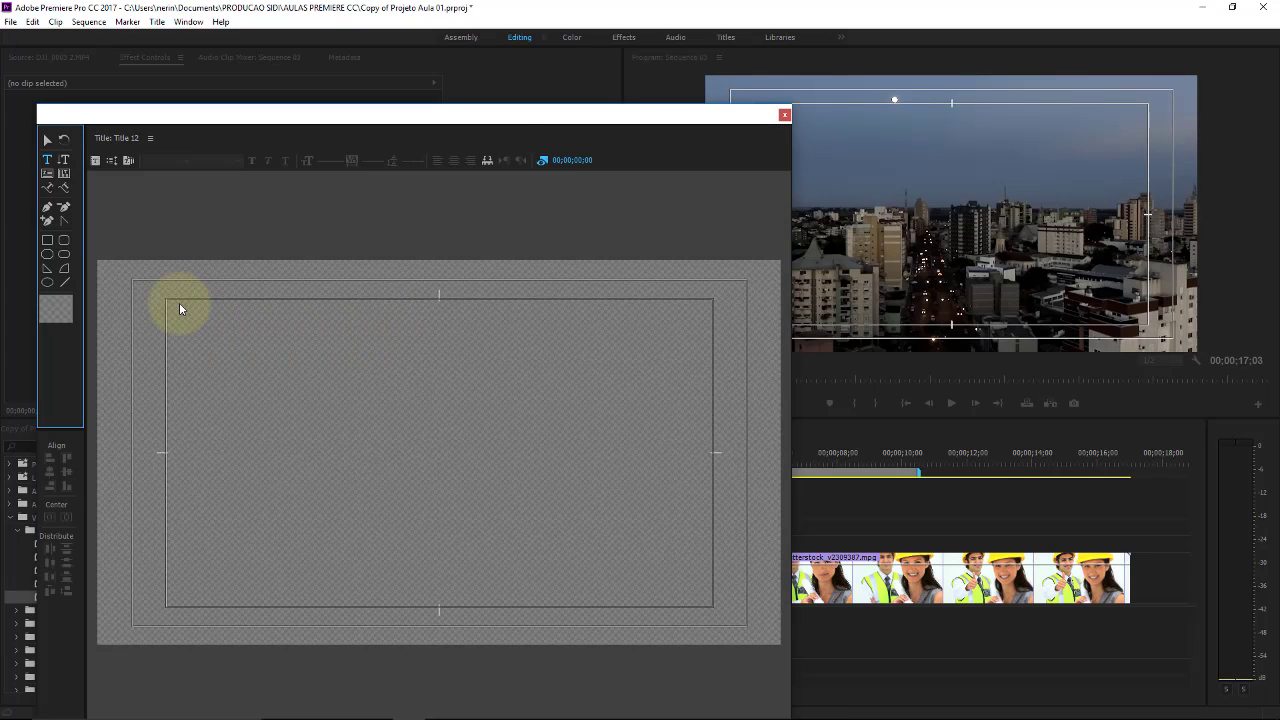
Draw a wide rectangle across the lower title area and give it a 4 Color Gradient fill.
left_click(47, 240)
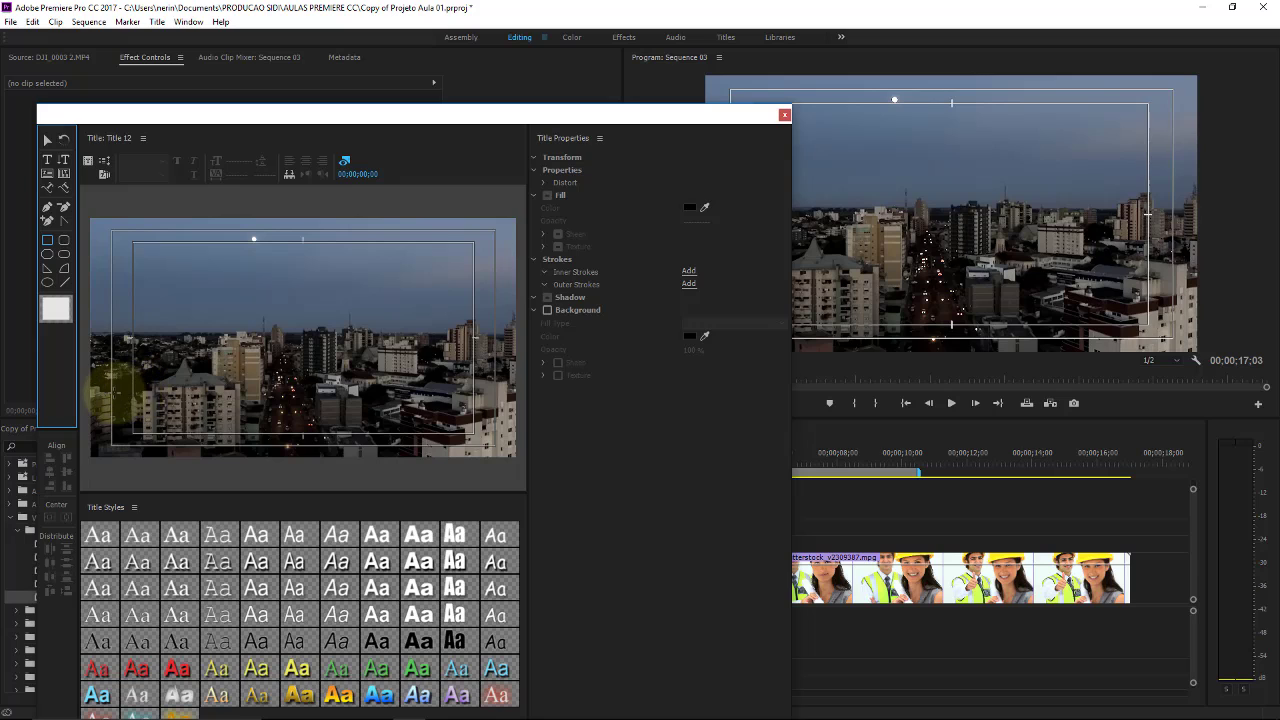
left_click_drag(111, 392, 512, 454)
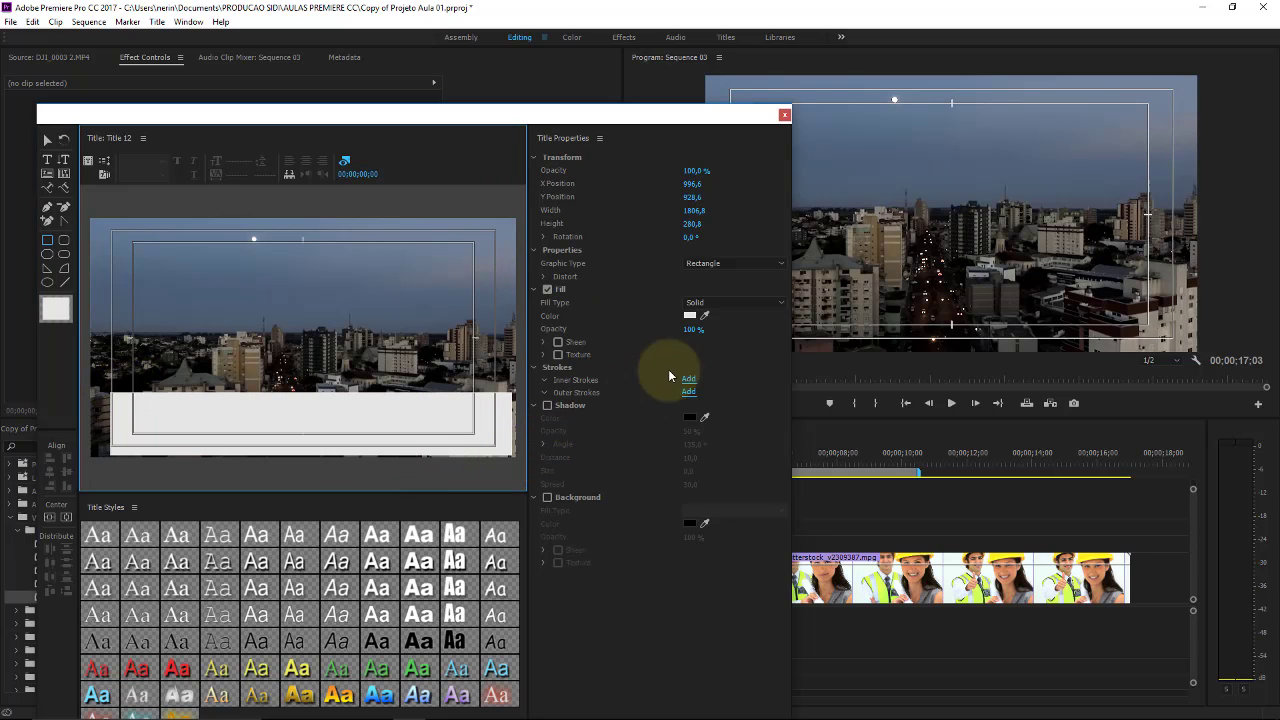
left_click(764, 303)
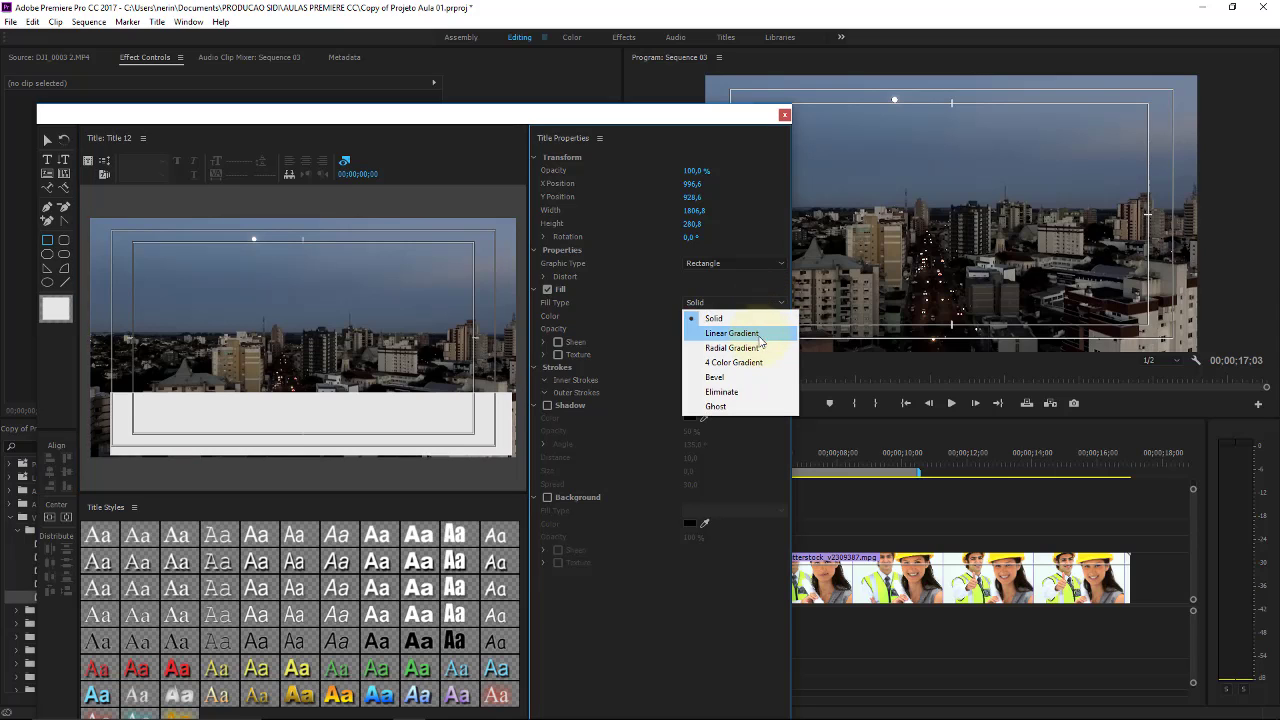
left_click(760, 347)
left_click(755, 303)
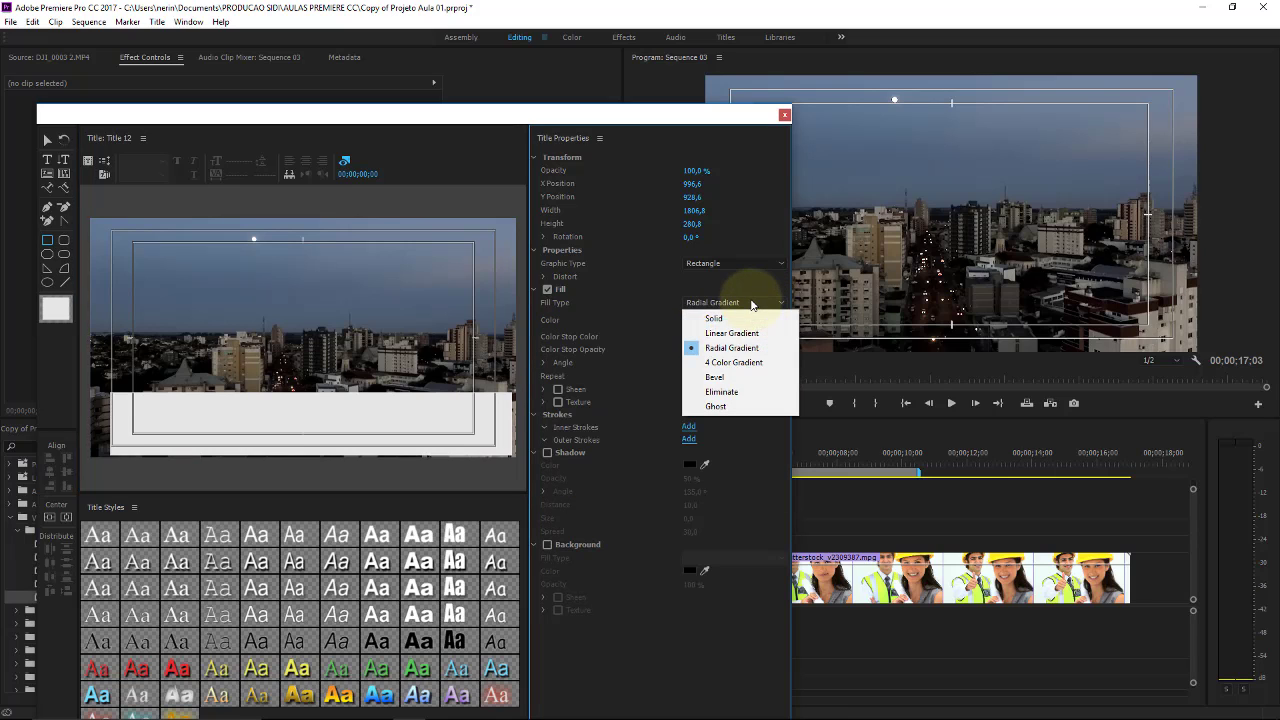
left_click(749, 363)
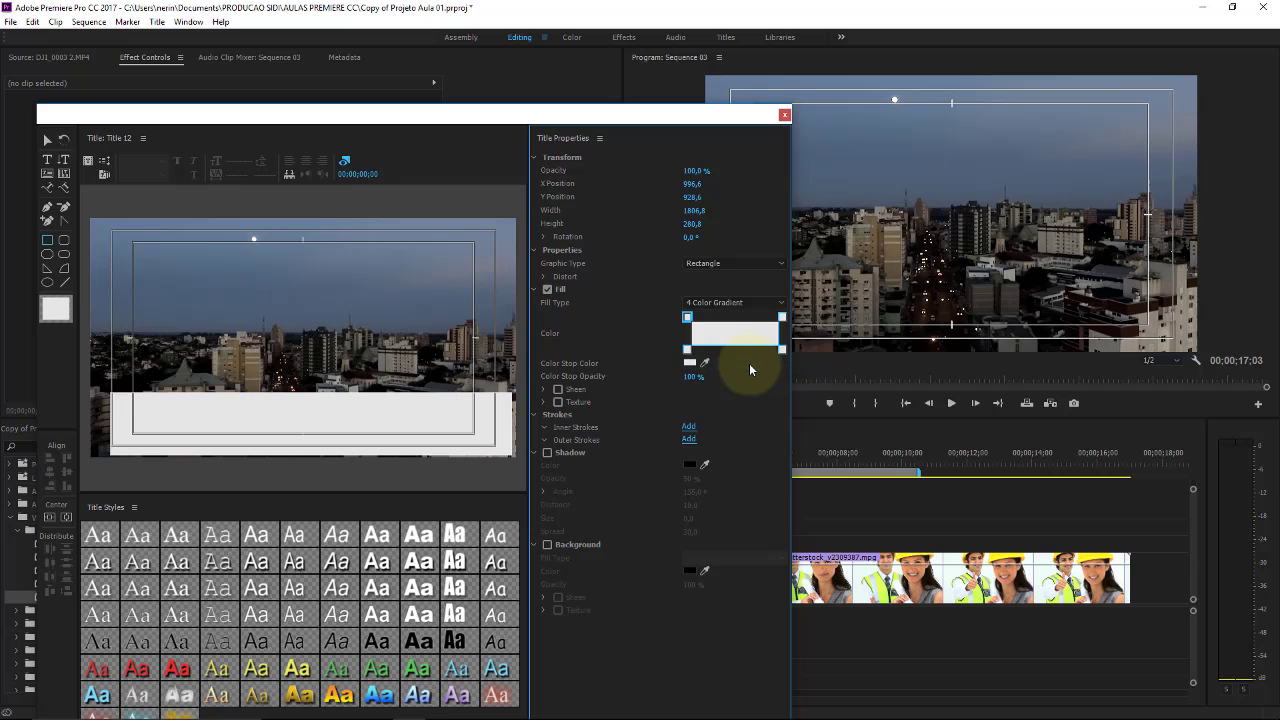
Set the top-left gradient stop to dark red and the top-right stop to deep blue.
double_click(688, 320)
left_click_drag(643, 380, 674, 426)
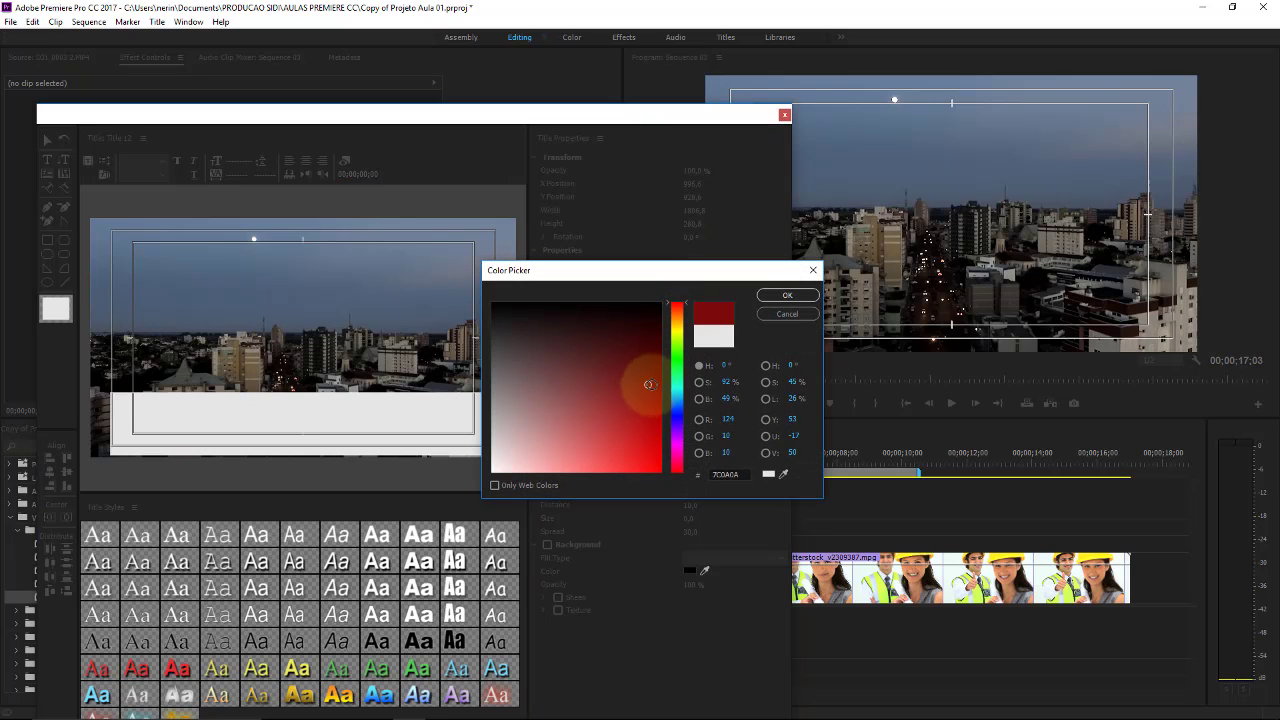
left_click(787, 295)
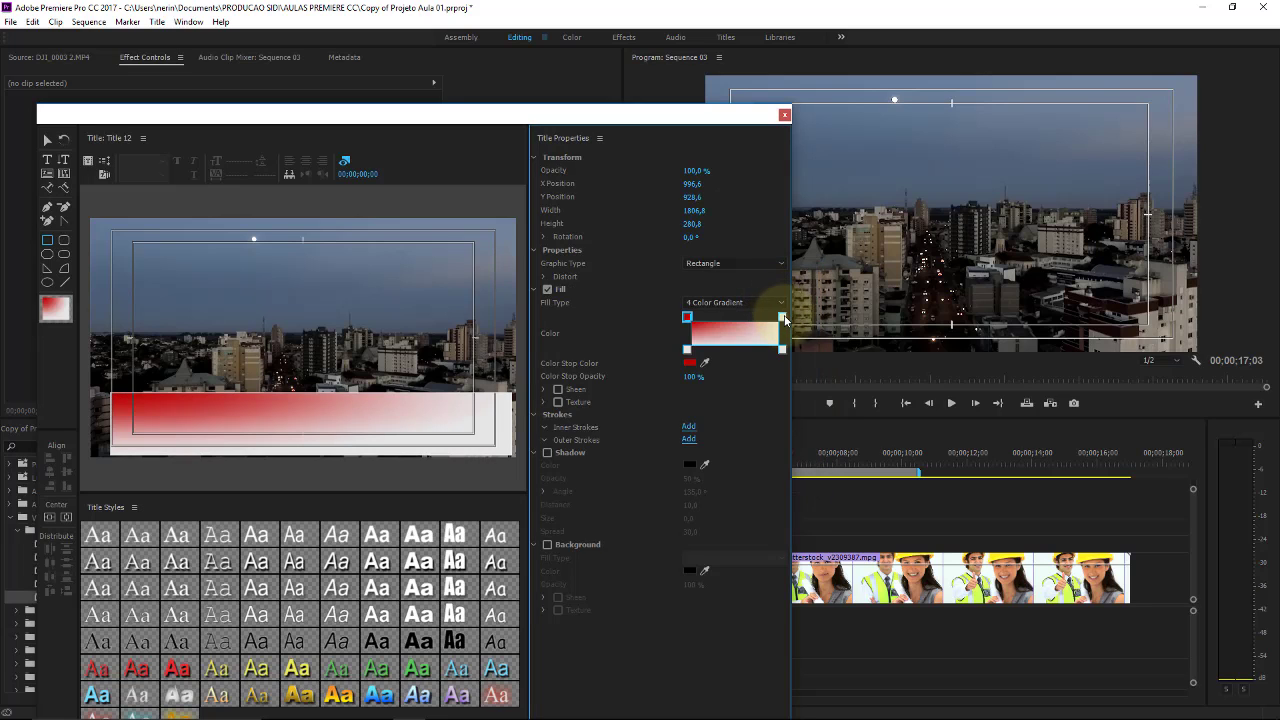
double_click(786, 320)
left_click(674, 408)
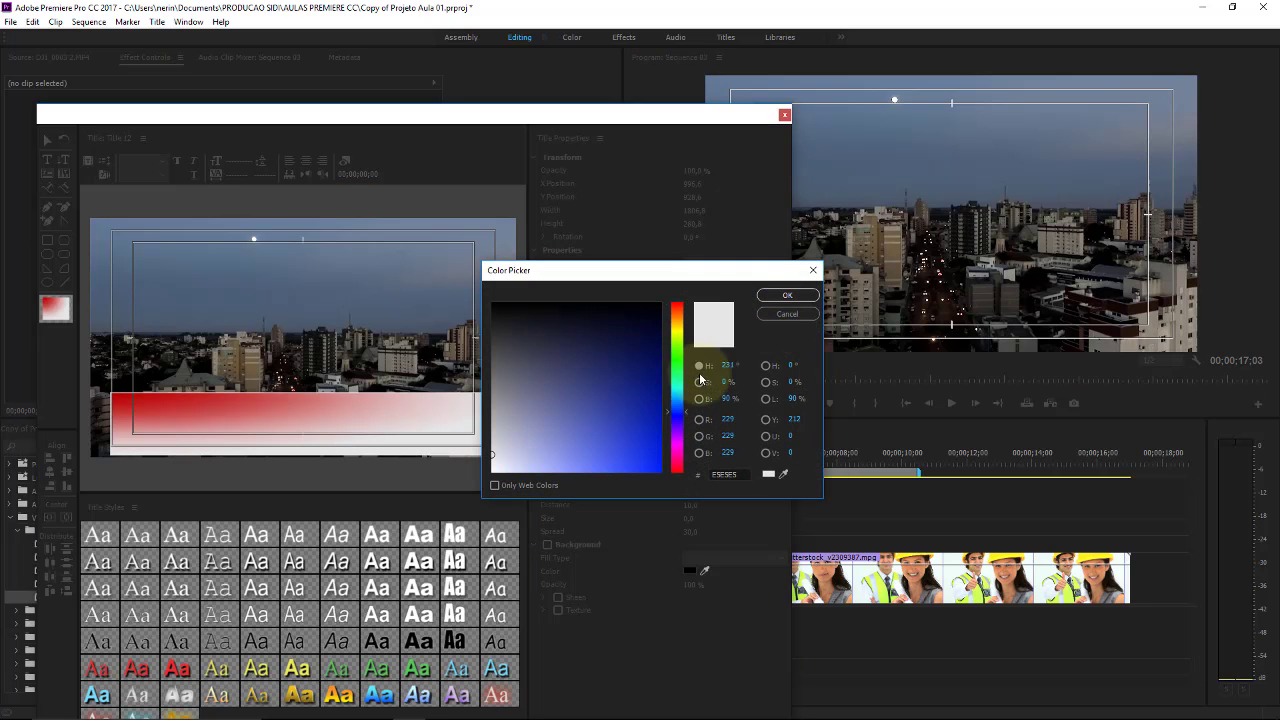
left_click_drag(655, 400, 660, 412)
left_click(787, 295)
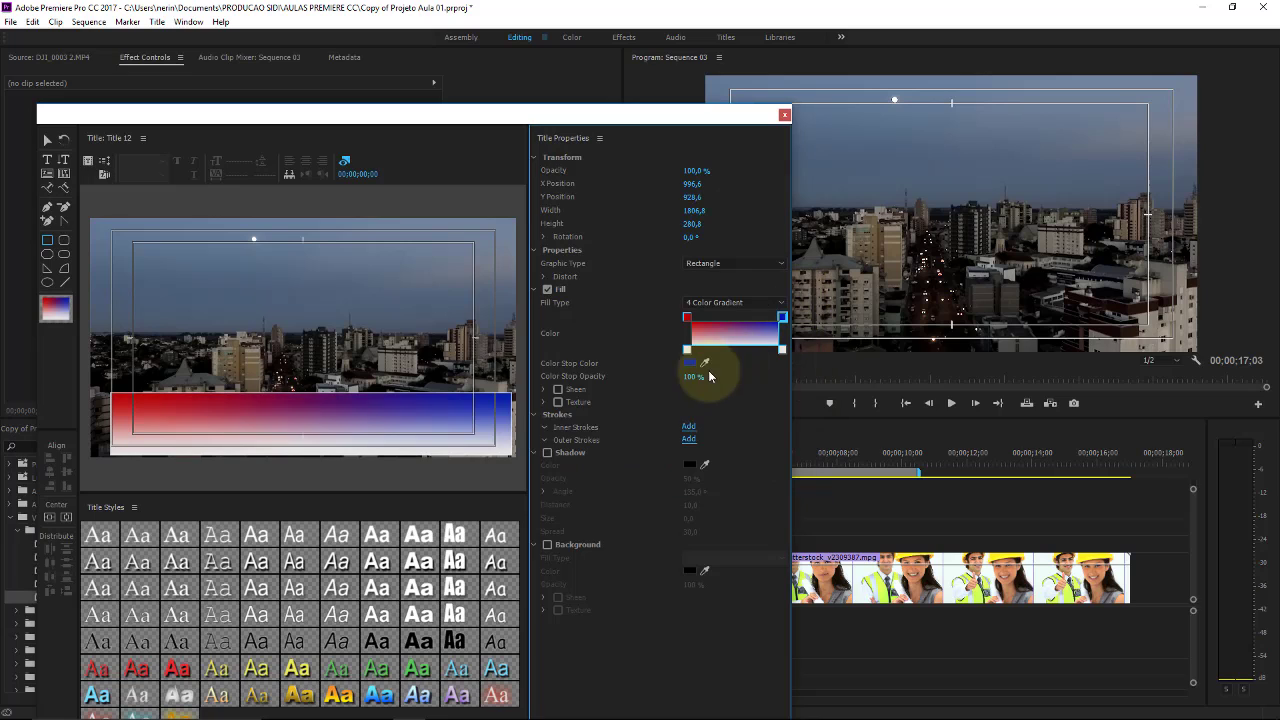
Set the bottom-left gradient stop to bright yellow and the bottom-right stop to green.
double_click(689, 352)
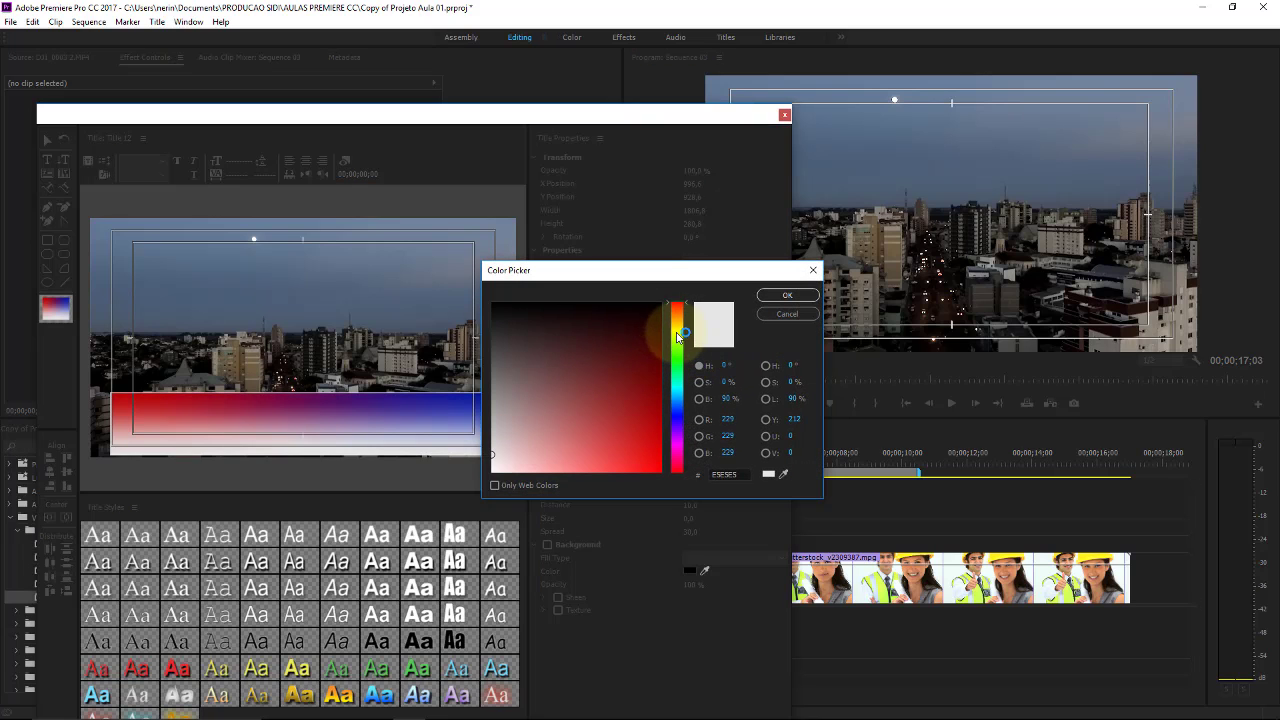
left_click(677, 337)
left_click(659, 466)
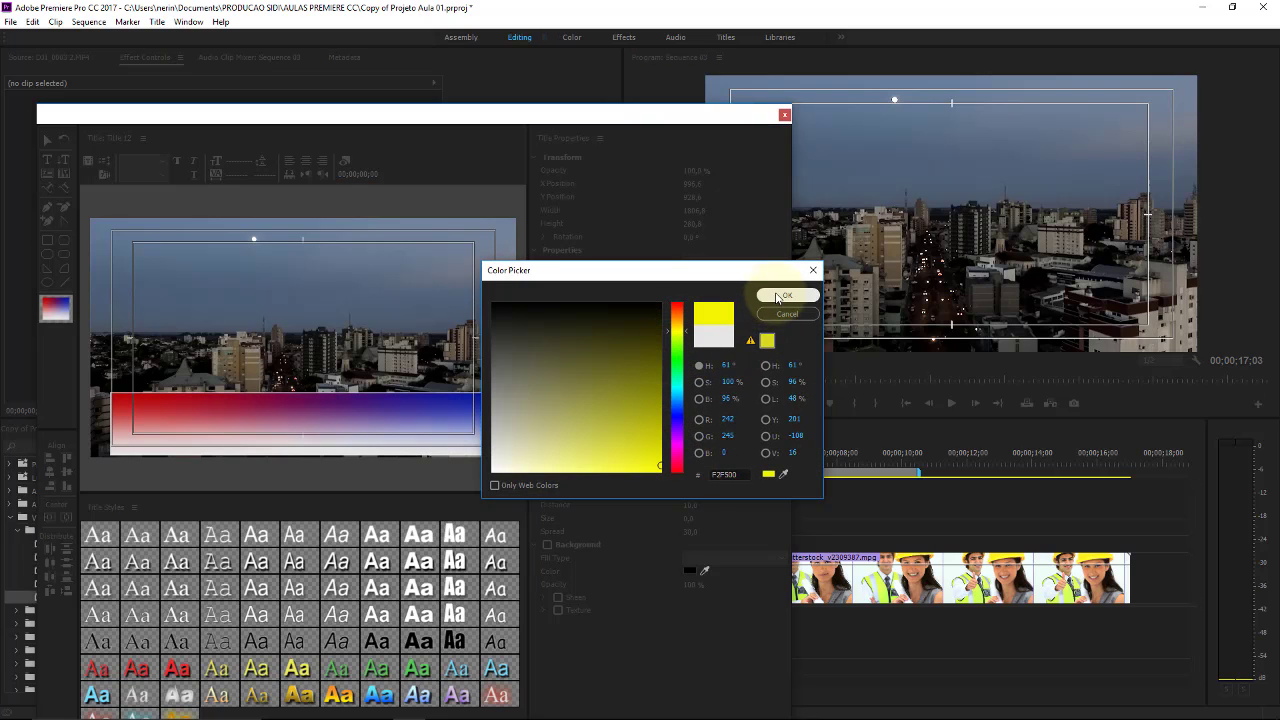
left_click(784, 295)
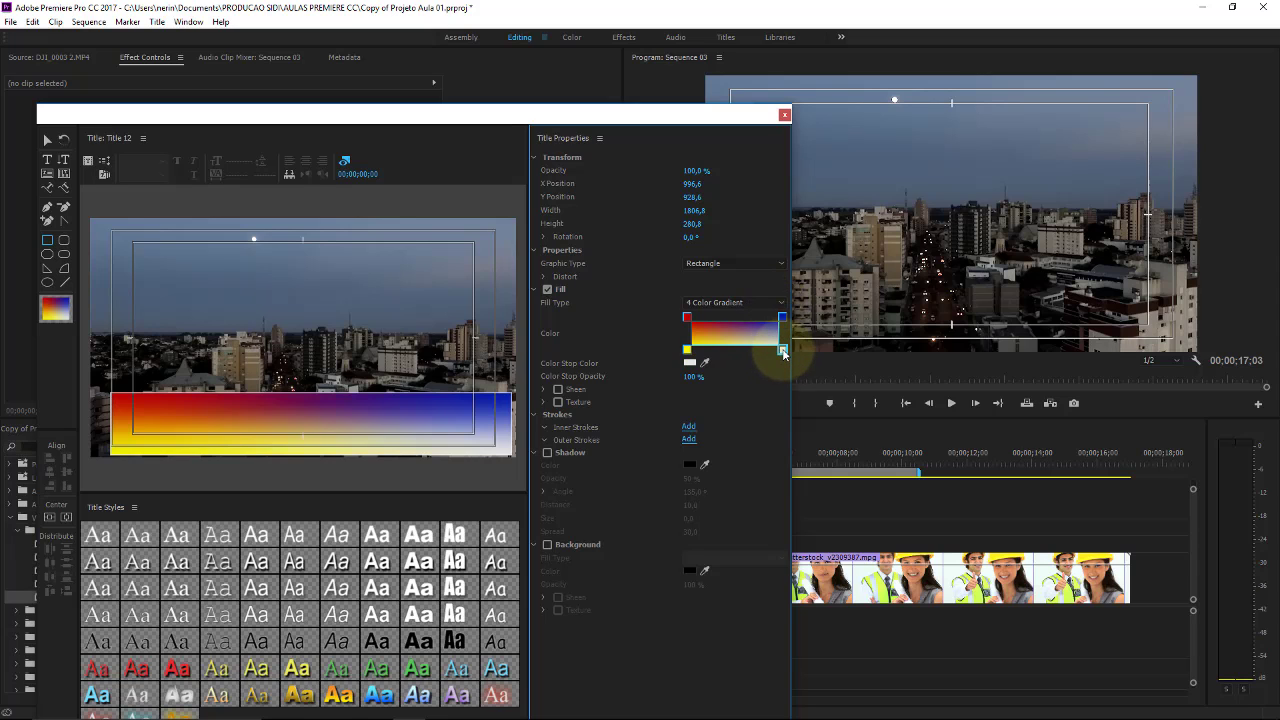
double_click(783, 350)
left_click(674, 357)
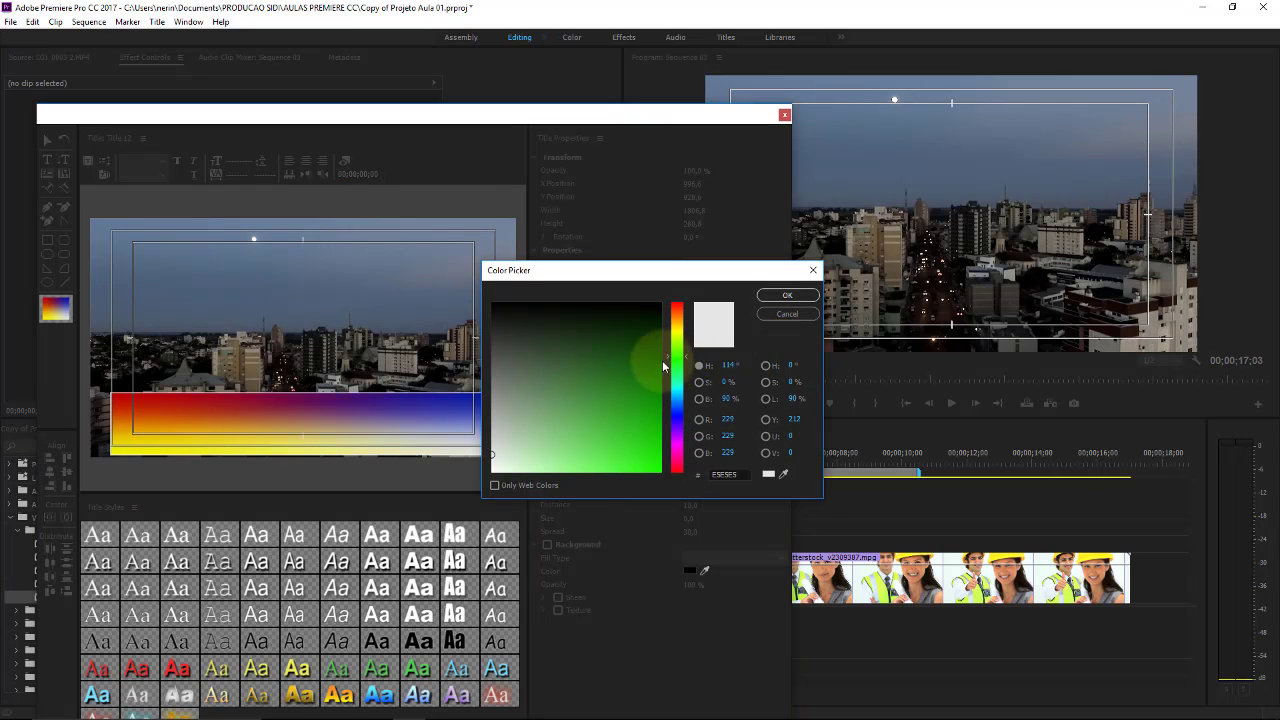
left_click(659, 420)
left_click(787, 295)
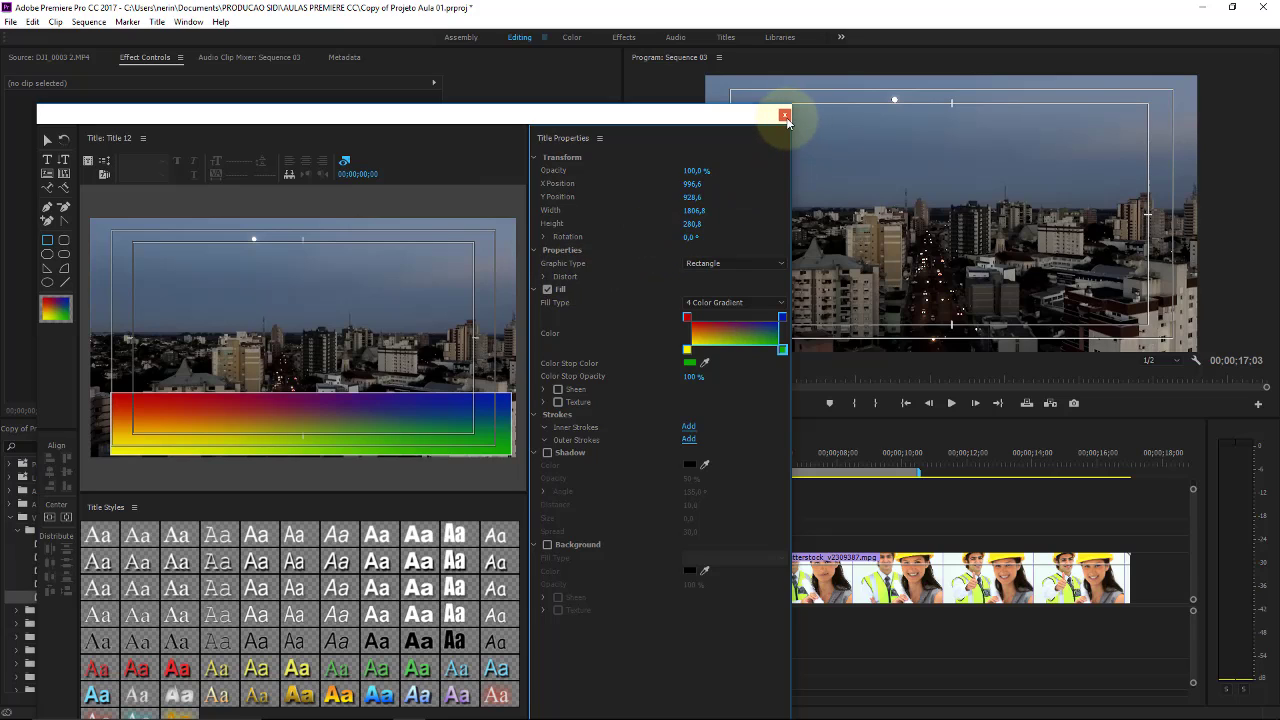
Stretch the gradient bar's left, right and bottom edges to 1938 × 292.8, then deselect it.
left_click(191, 420)
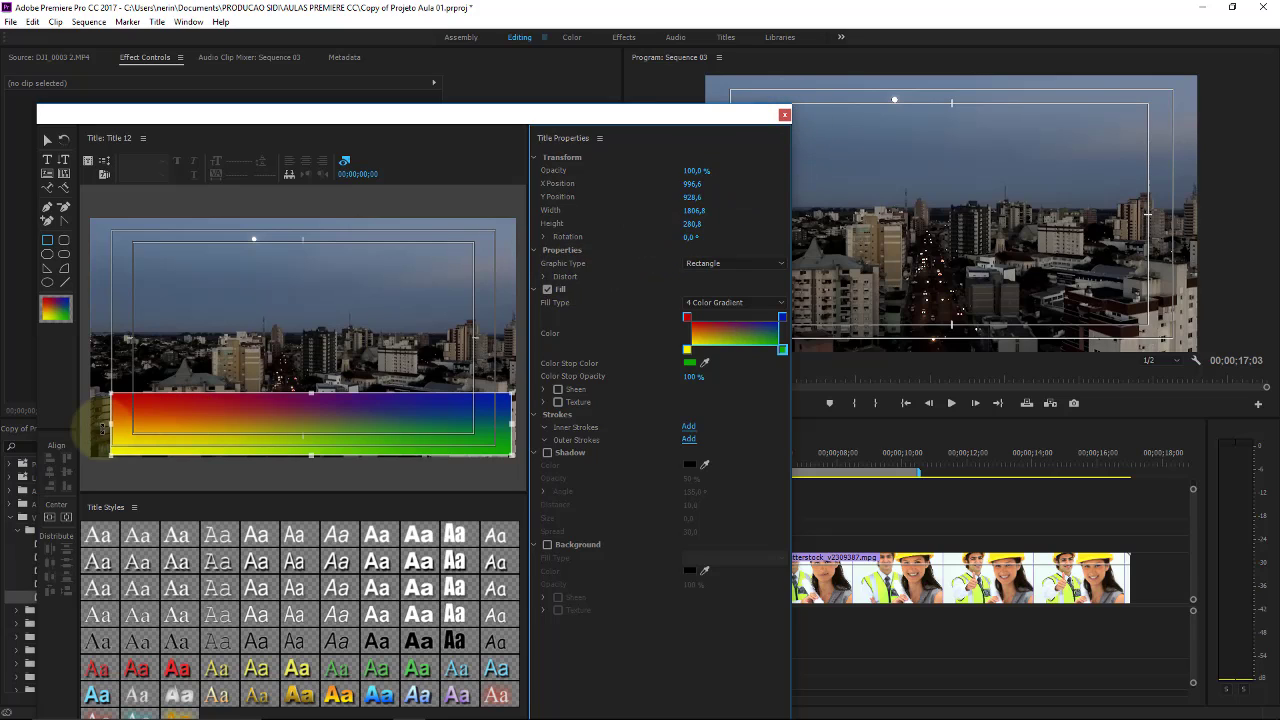
left_click_drag(112, 424, 93, 421)
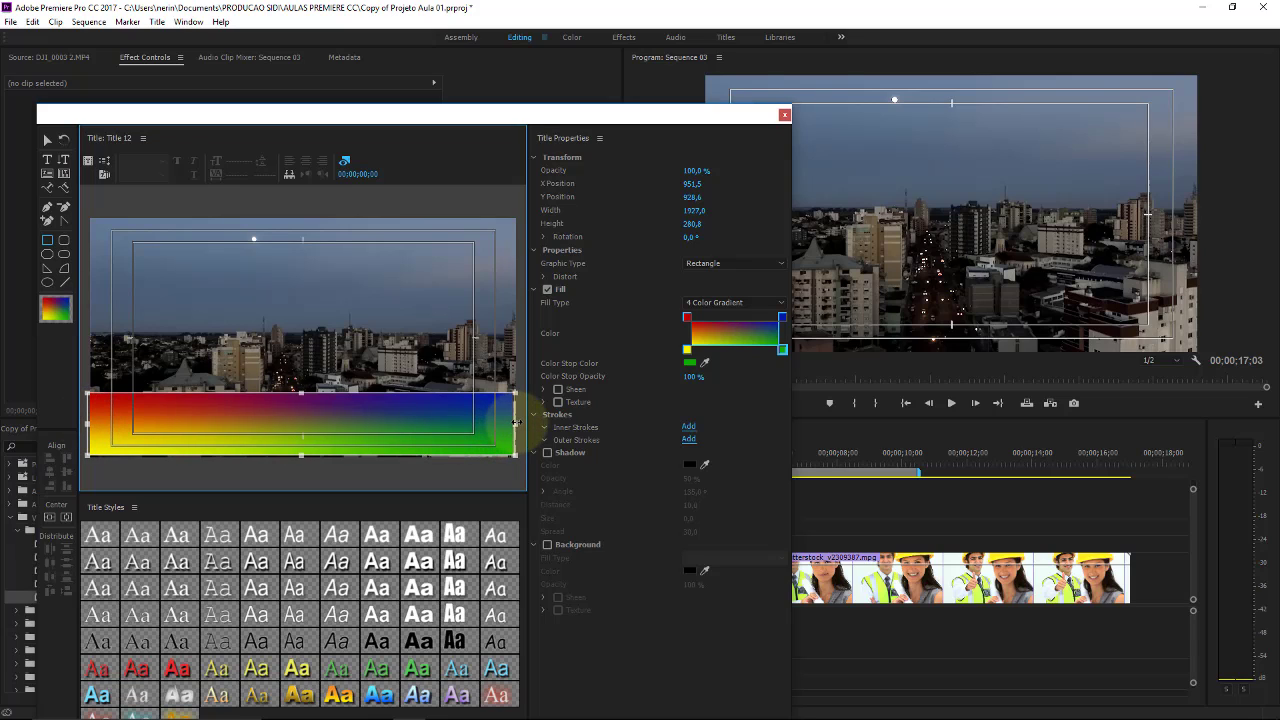
left_click_drag(516, 421, 518, 421)
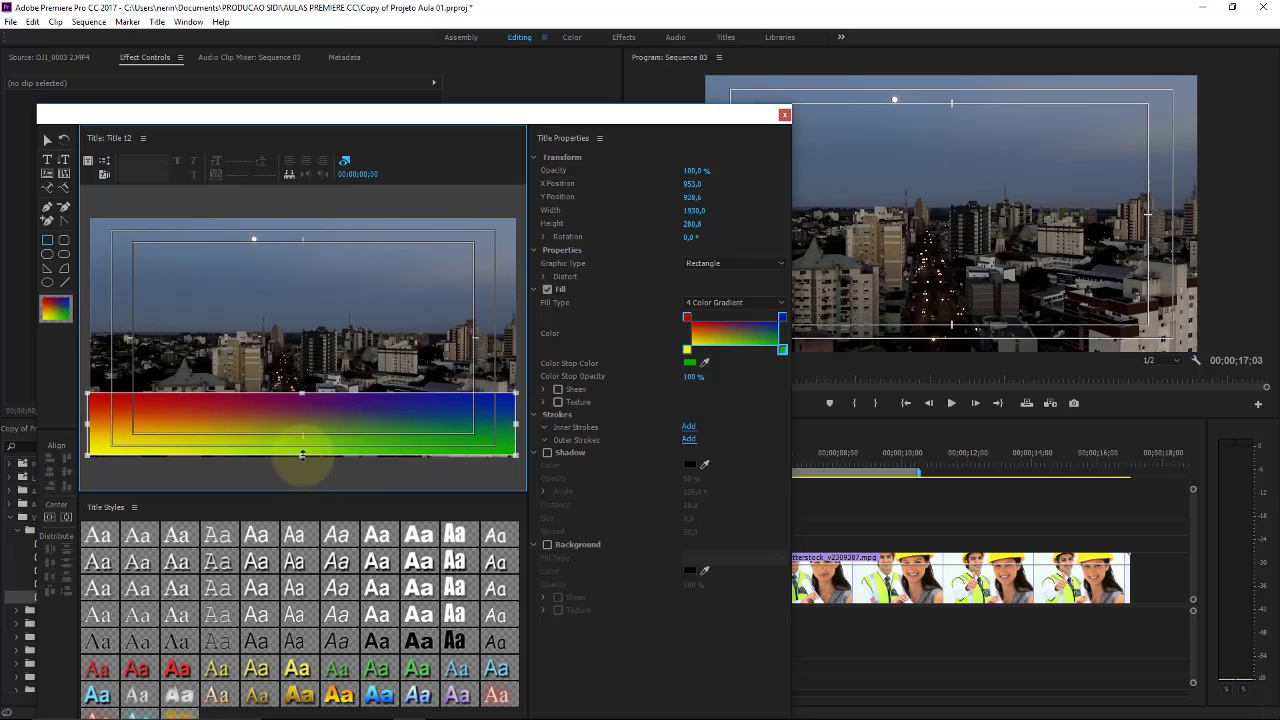
left_click_drag(302, 455, 303, 458)
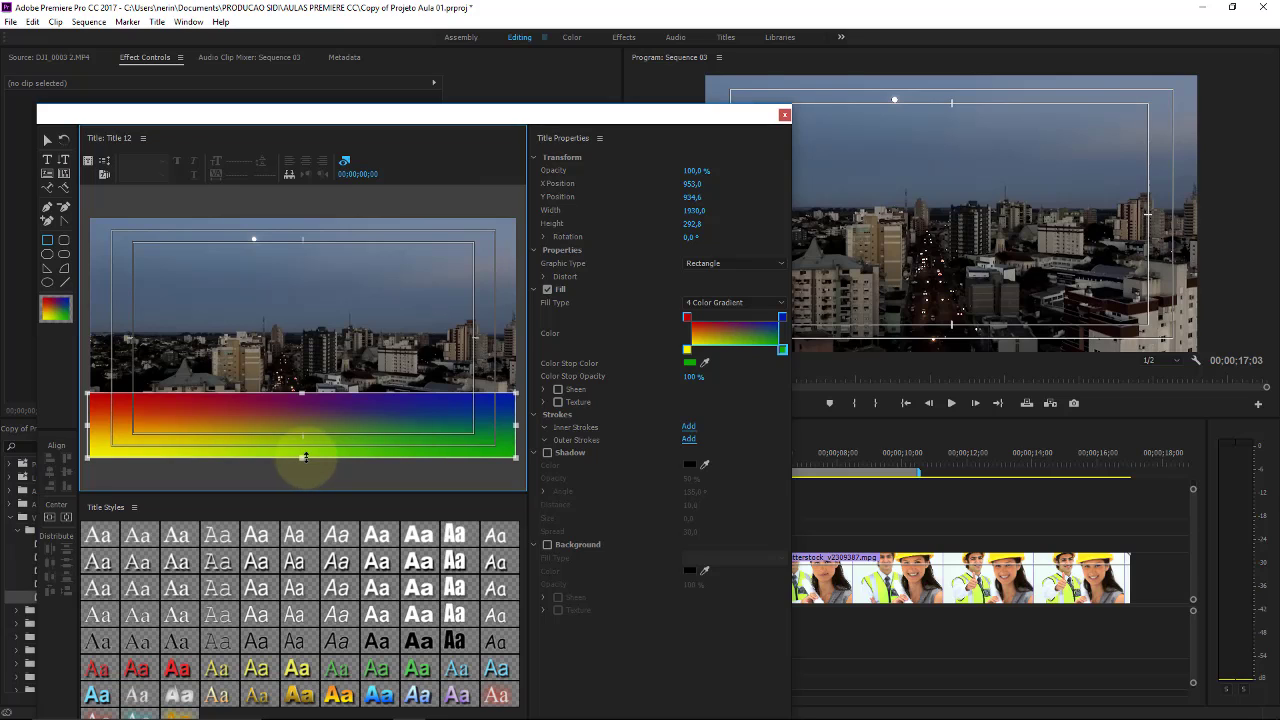
left_click(172, 275)
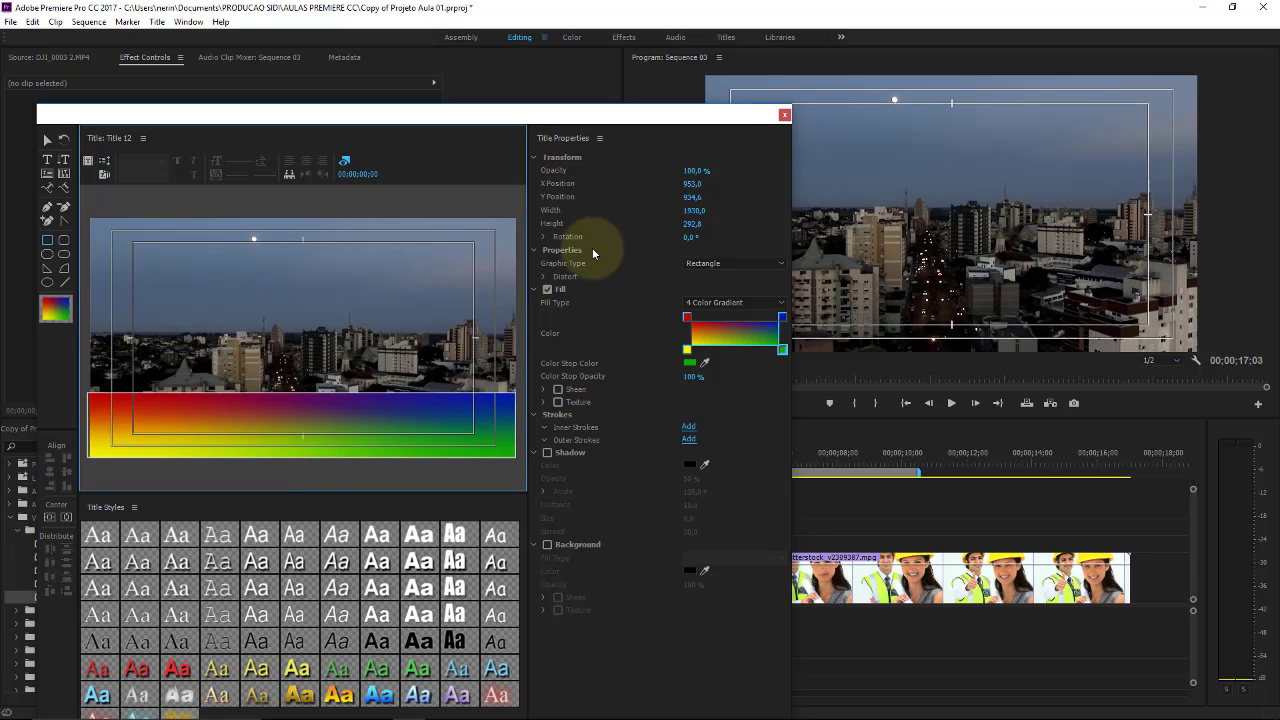
Close the Titler and open the Videos bin from the Project panel.
left_click(784, 116)
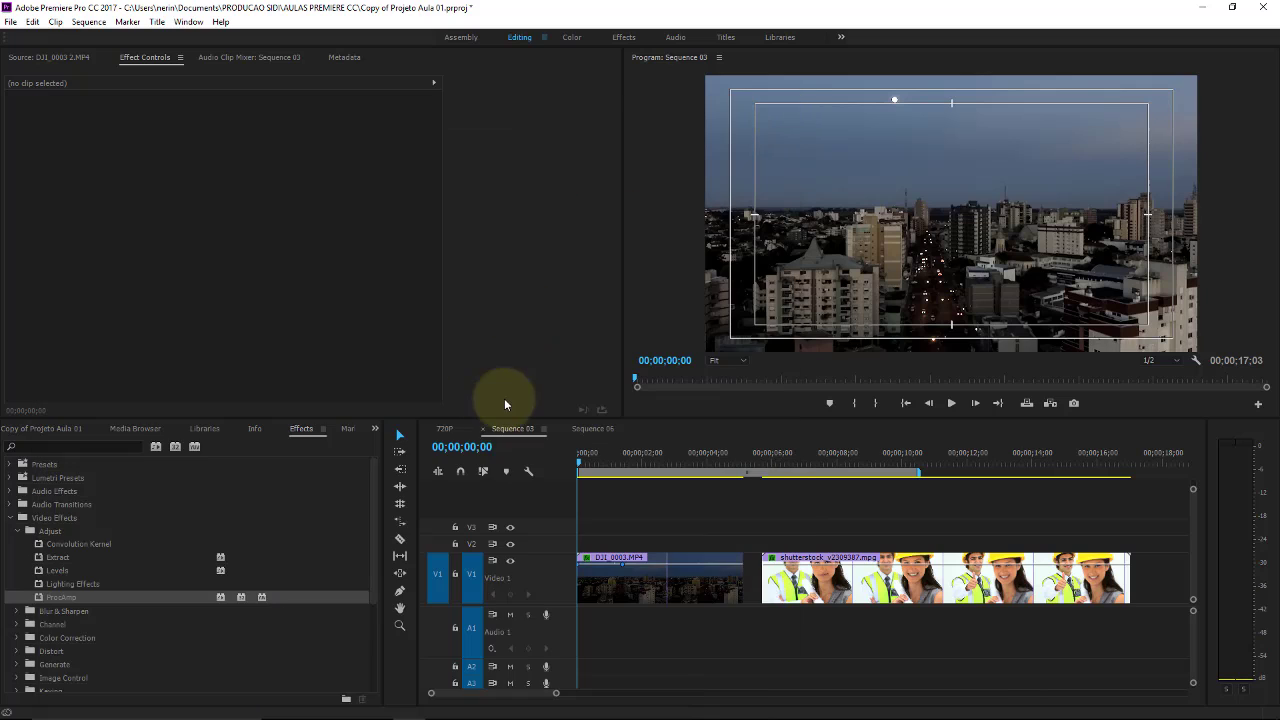
left_click(66, 428)
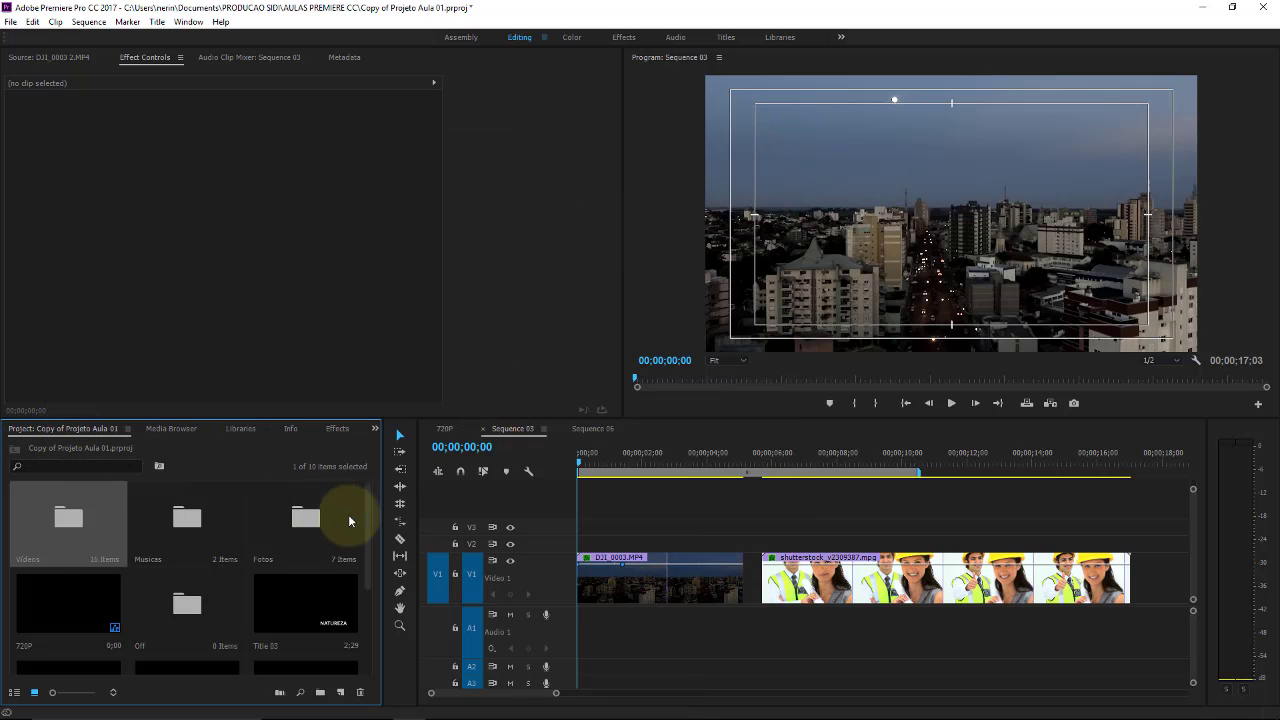
scroll(367, 537, "down", 2)
scroll(373, 505, "up", 2)
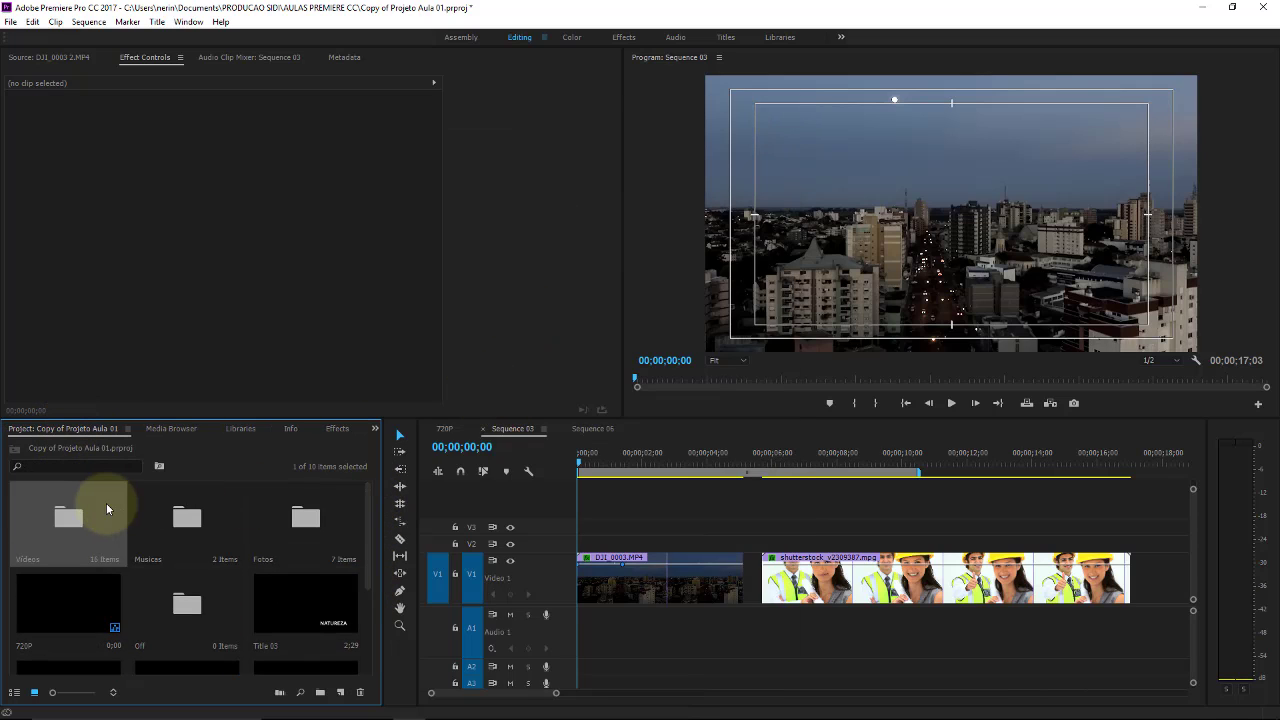
double_click(96, 502)
left_click_drag(474, 244, 476, 316)
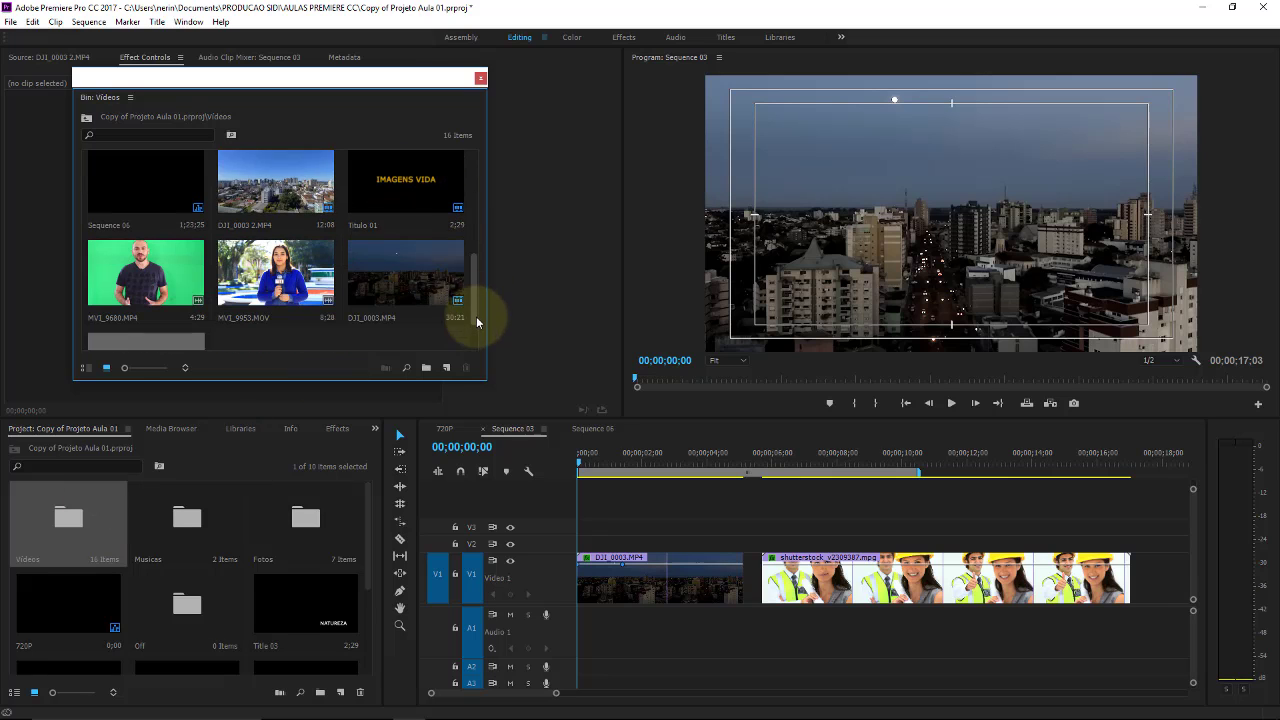
Place Title 12 on V2 above the drone clip, trimmed to start at 00;00;00;00.
left_click_drag(170, 312, 655, 545)
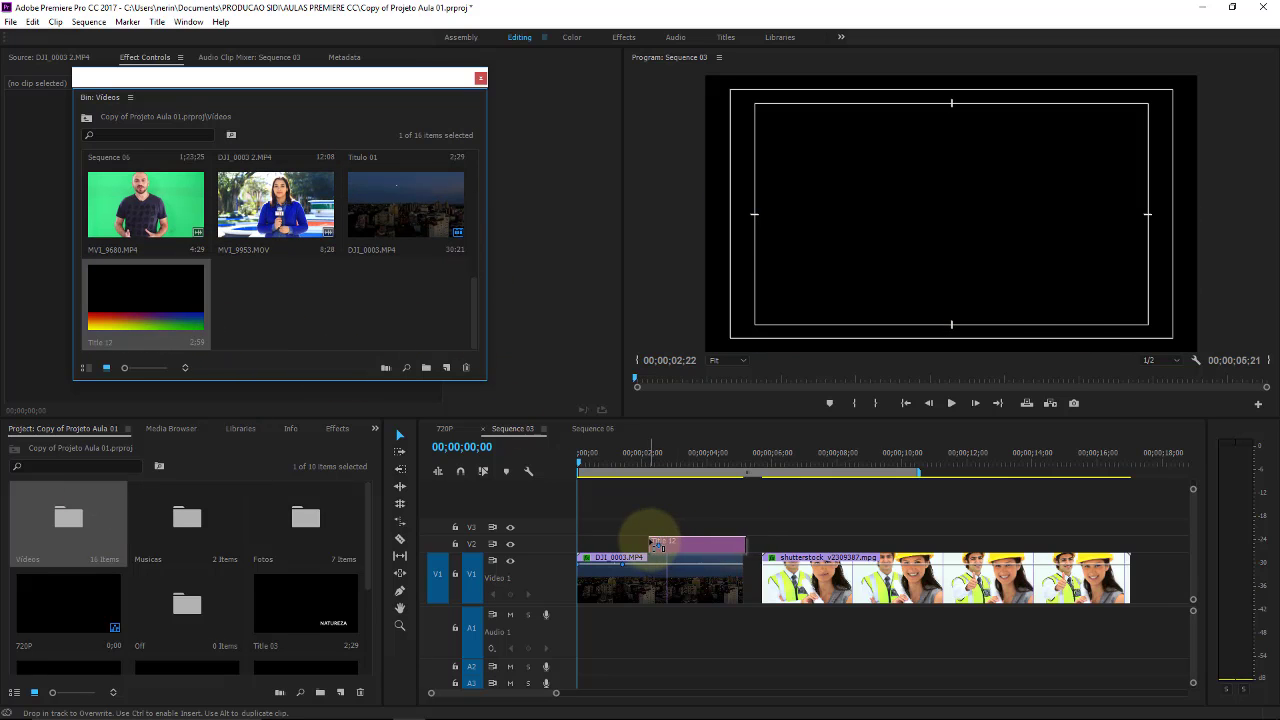
left_click_drag(651, 453, 657, 453)
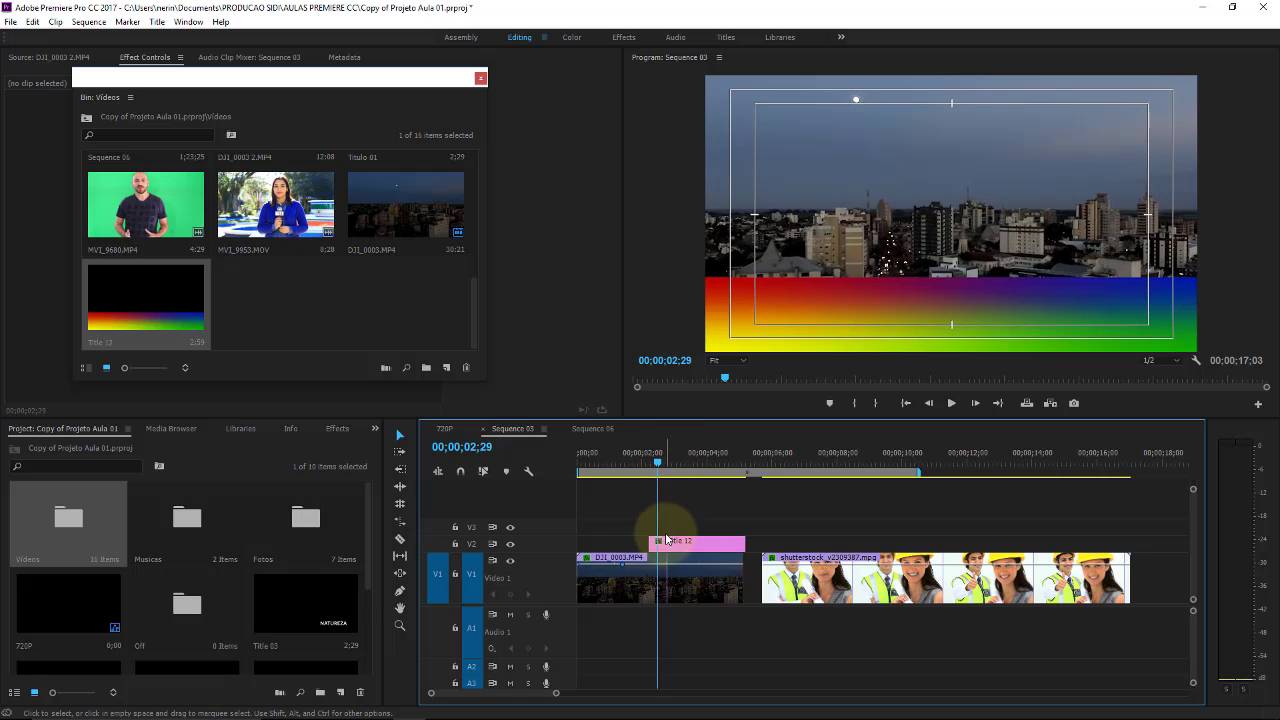
left_click_drag(651, 540, 530, 545)
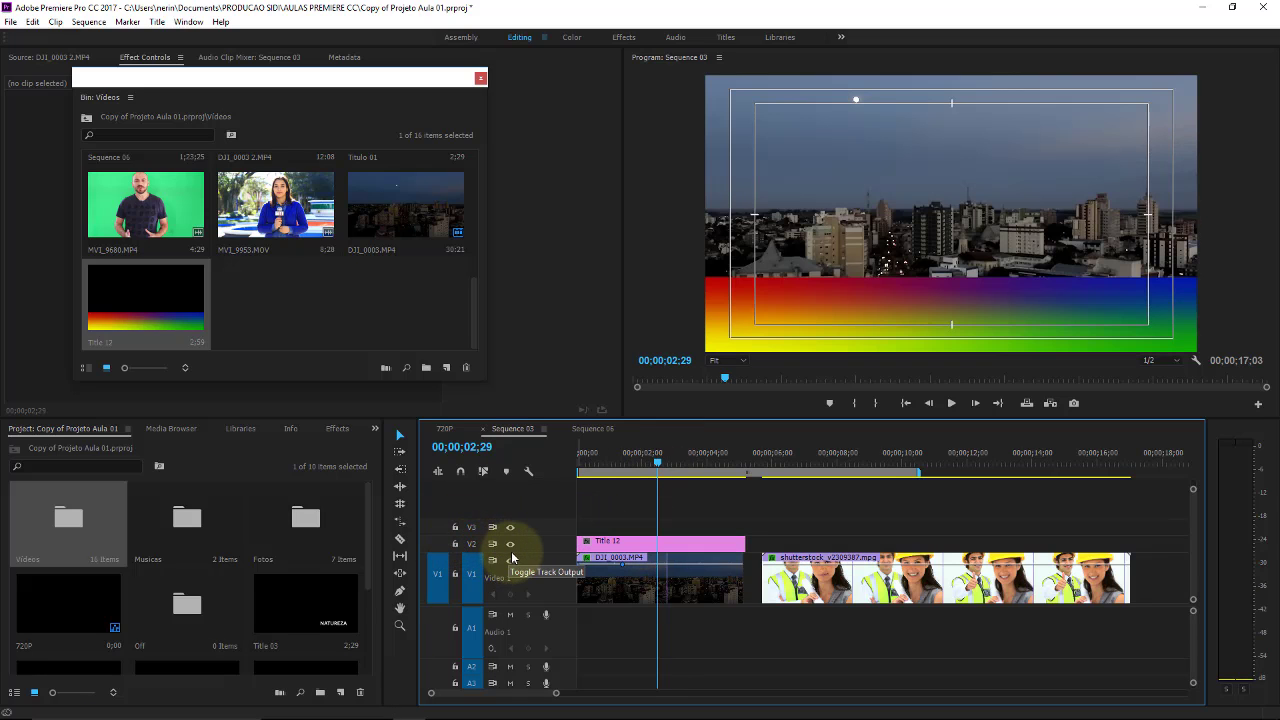
Expand V2, lower Title 12's opacity to 79.6%, and close the floating Videos bin.
double_click(542, 545)
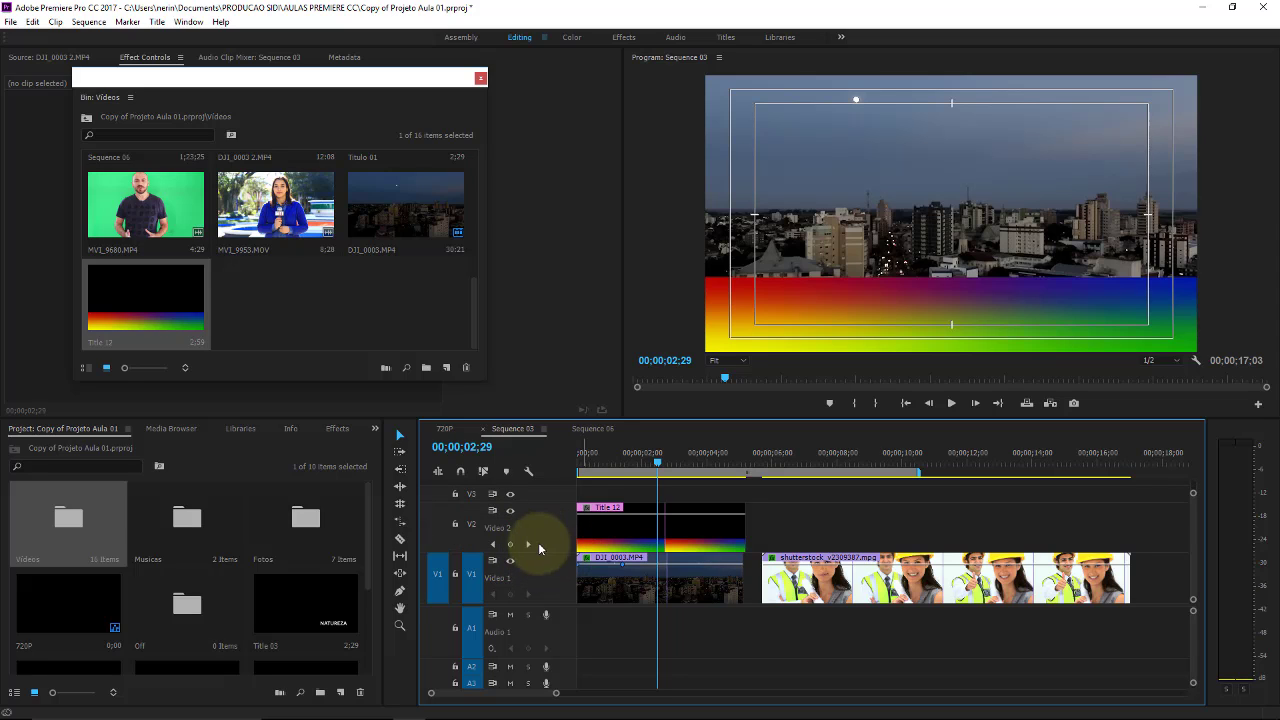
left_click(668, 518)
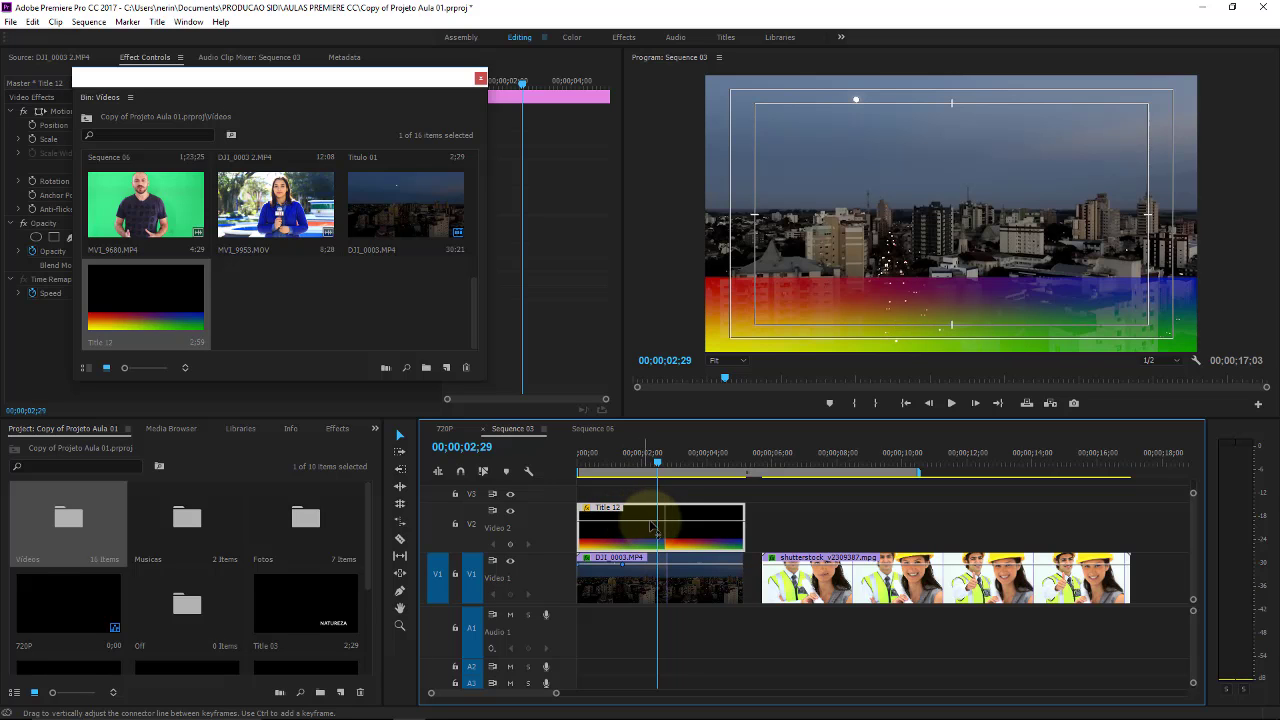
left_click(643, 460)
left_click_drag(663, 463, 631, 460)
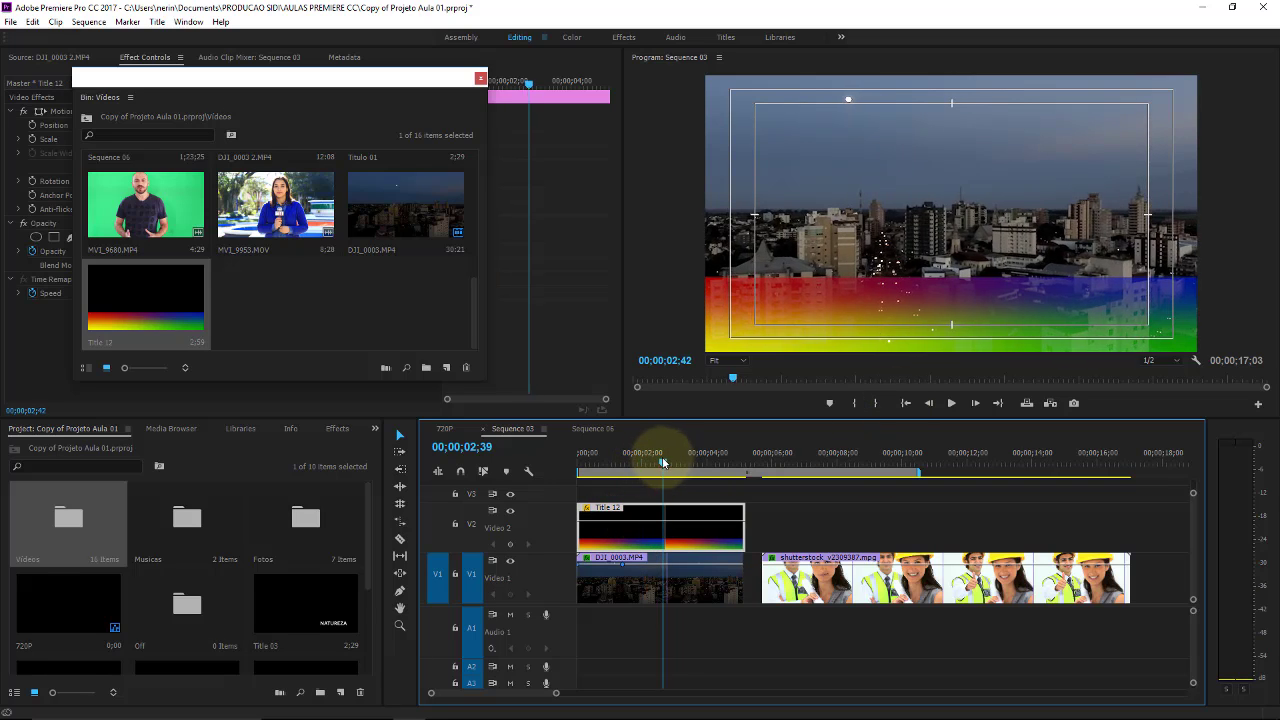
left_click(480, 78)
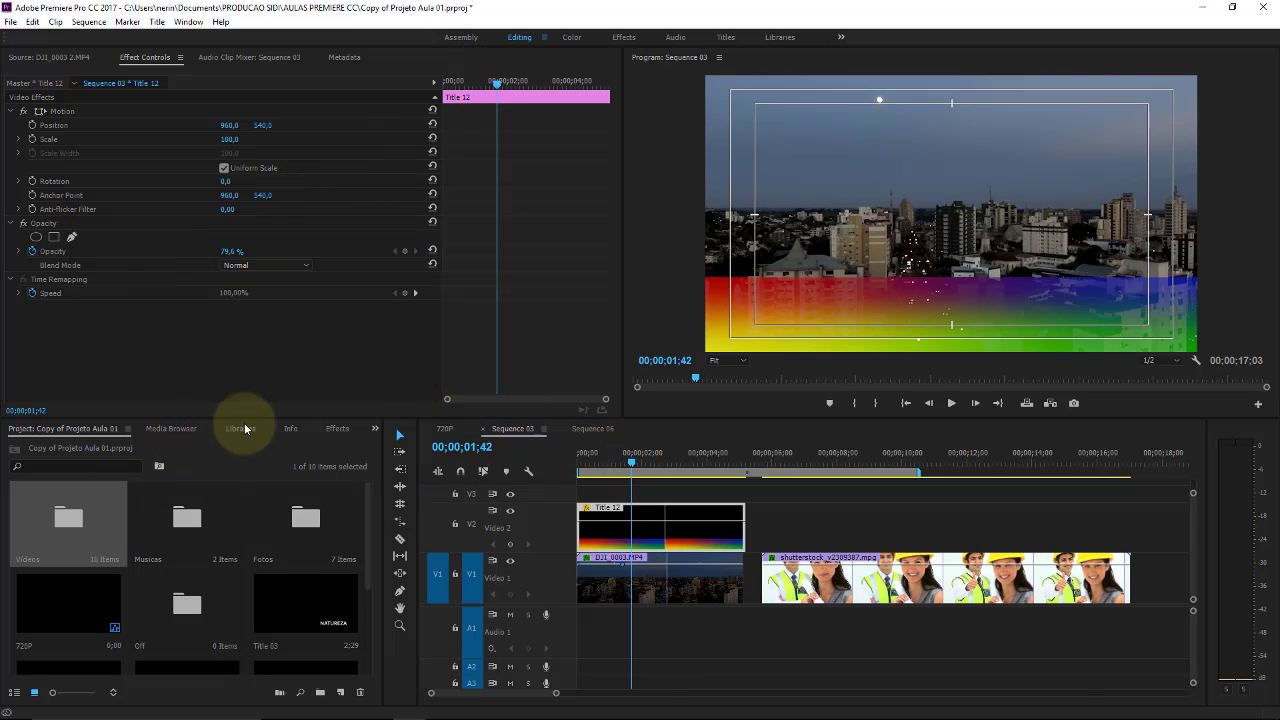
Apply ProcAmp to Title 12 and set Hue keyframes at its start and around 4 seconds.
left_click(337, 428)
left_click_drag(66, 600, 608, 525)
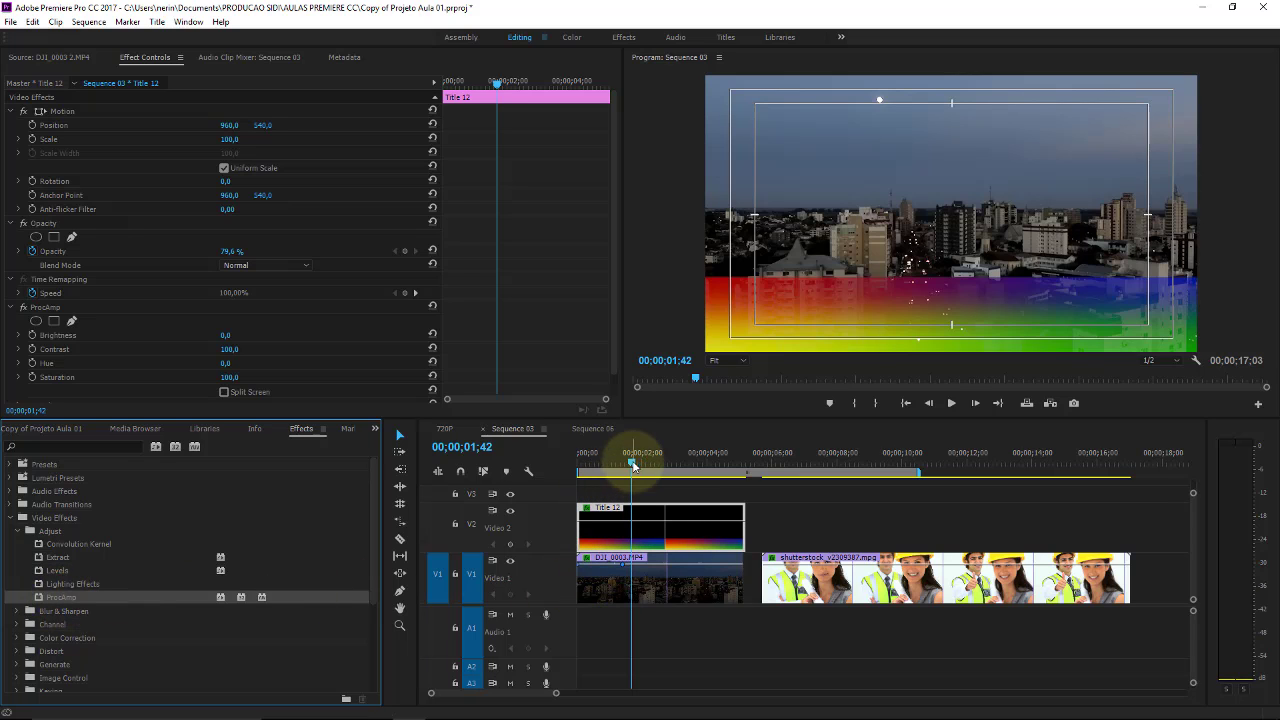
left_click_drag(632, 456, 580, 452)
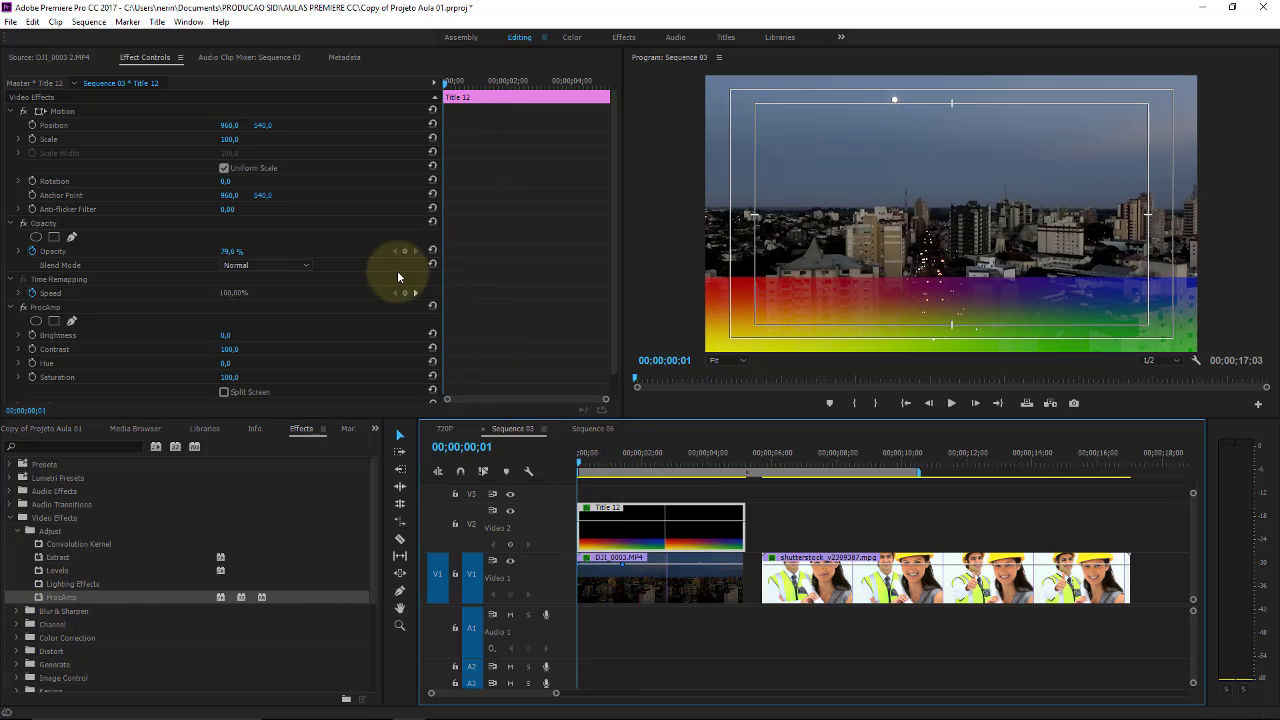
left_click(33, 366)
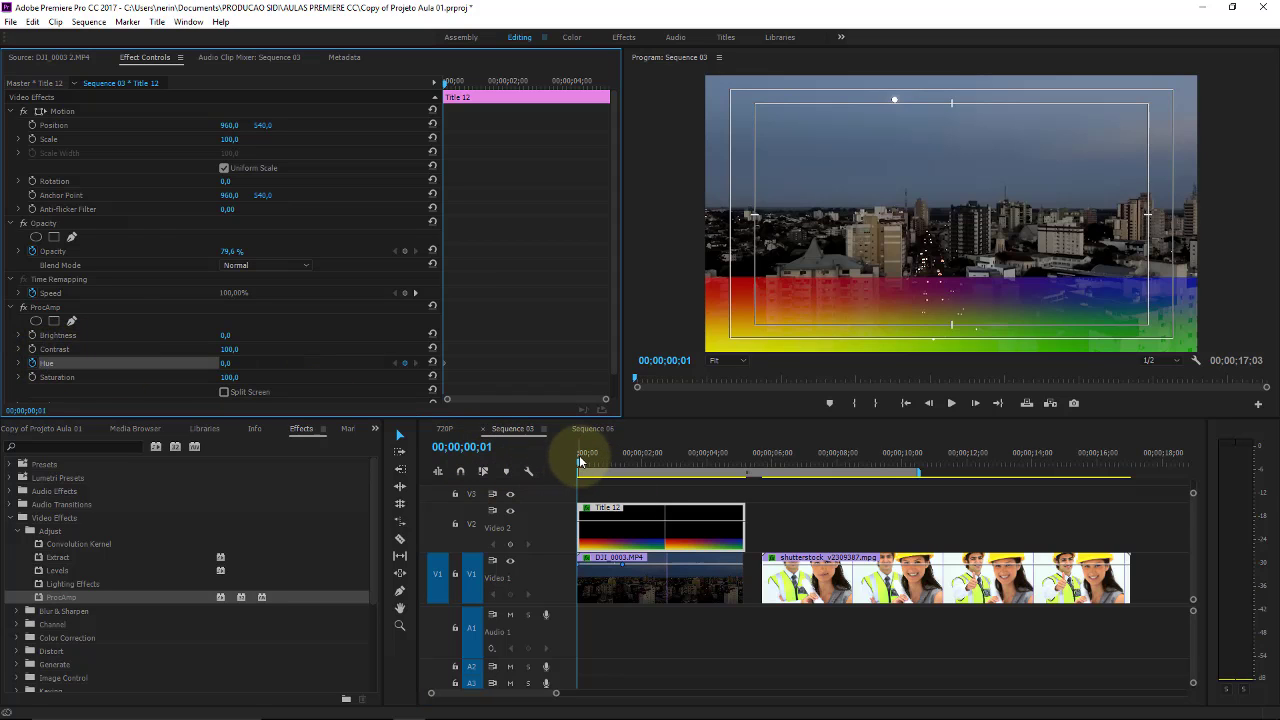
left_click_drag(580, 461, 616, 461)
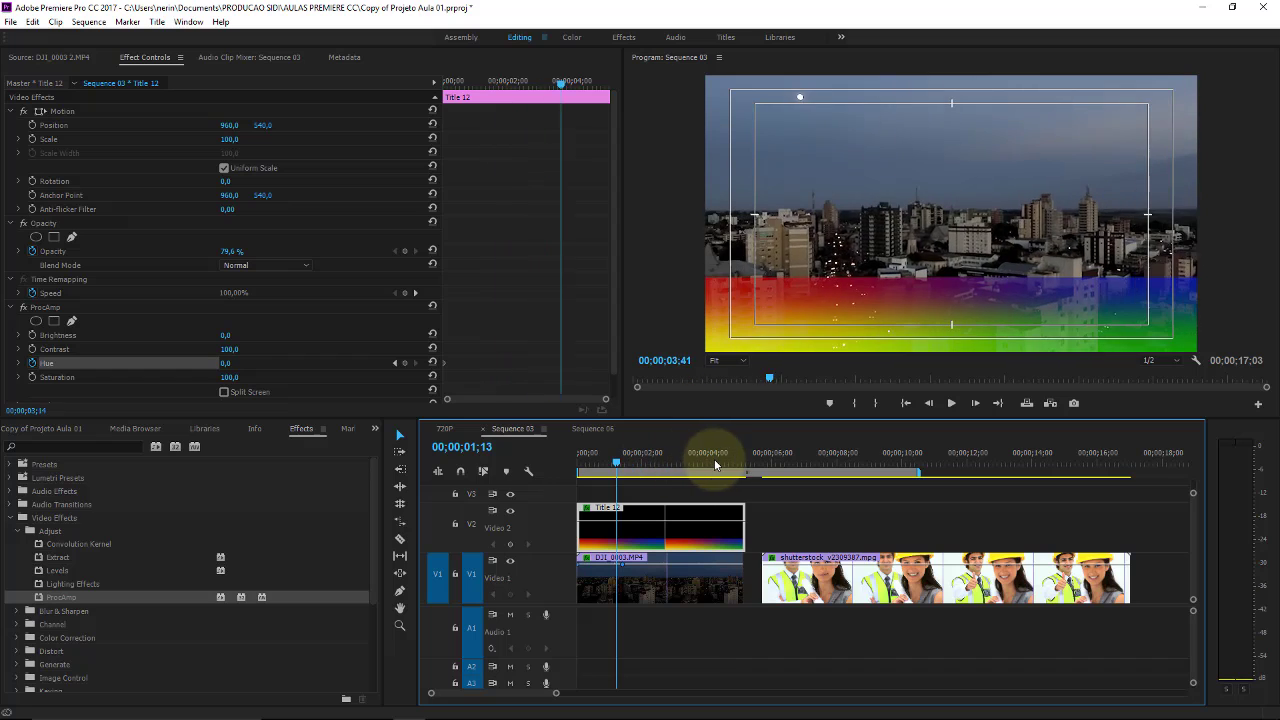
left_click_drag(716, 463, 743, 458)
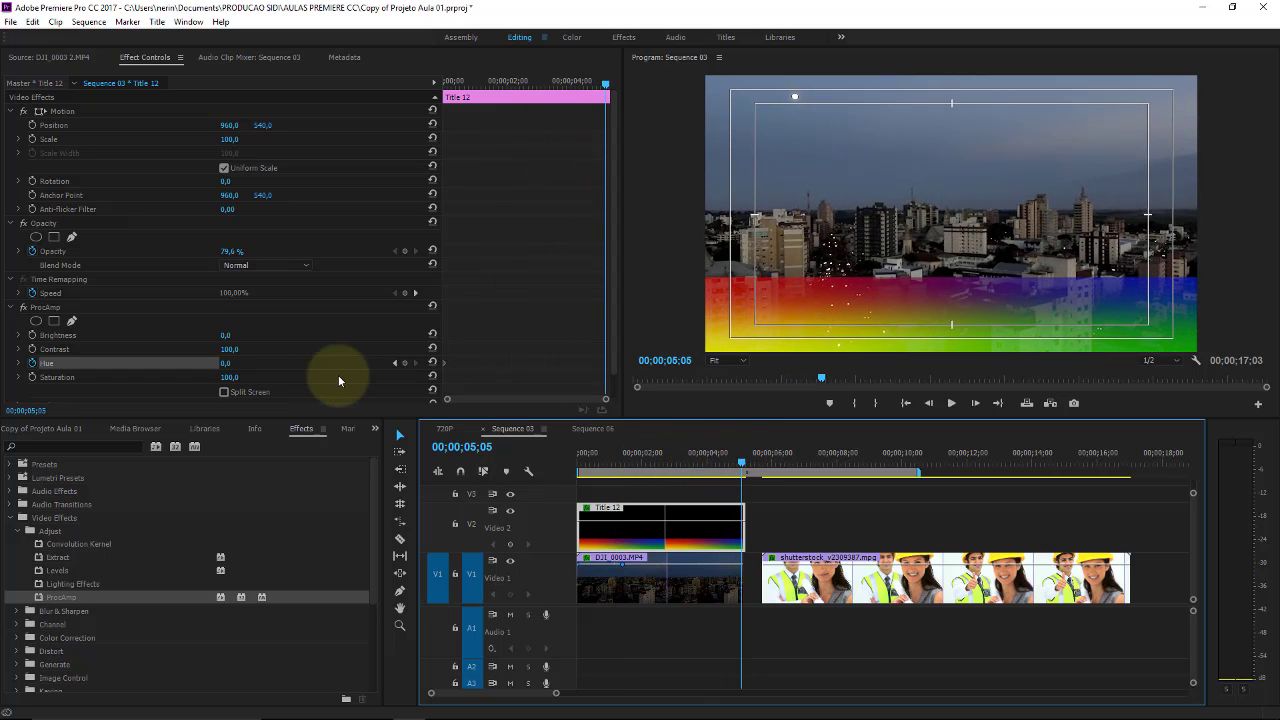
left_click(405, 364)
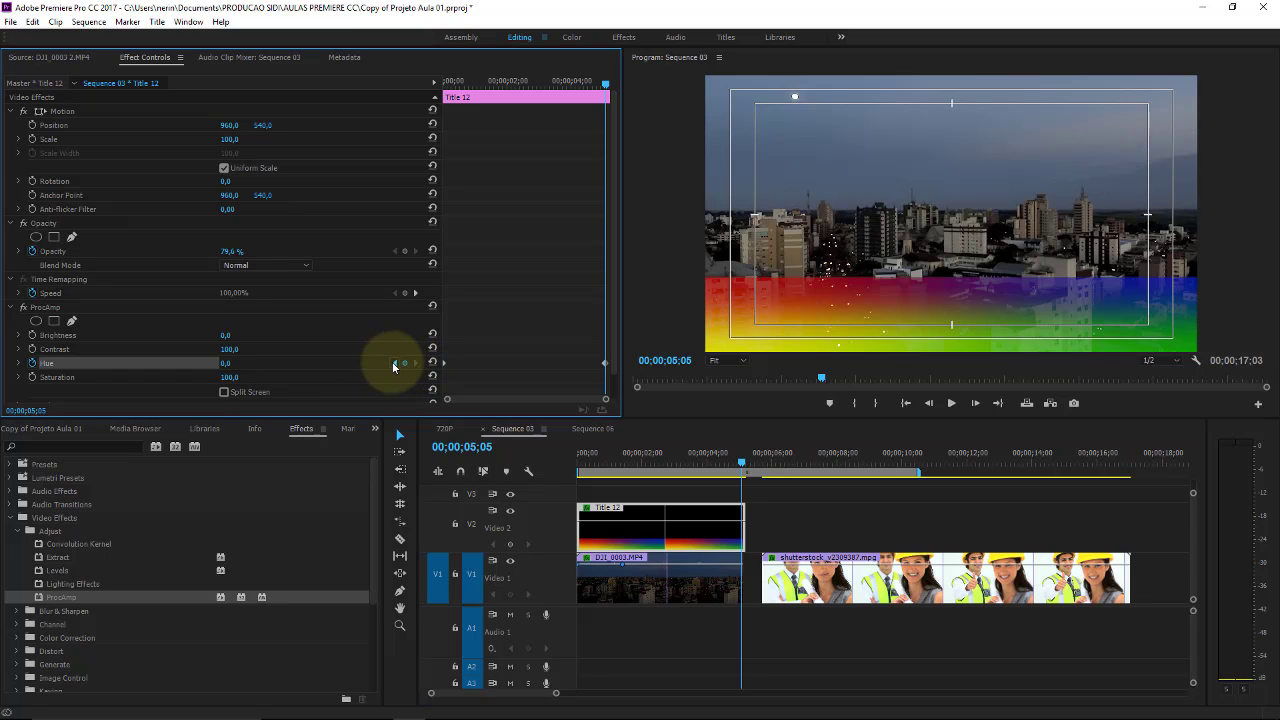
Change the starting Hue value and scrub the timeline to preview the bar's colour shift.
left_click(394, 364)
left_click_drag(229, 366, 205, 366)
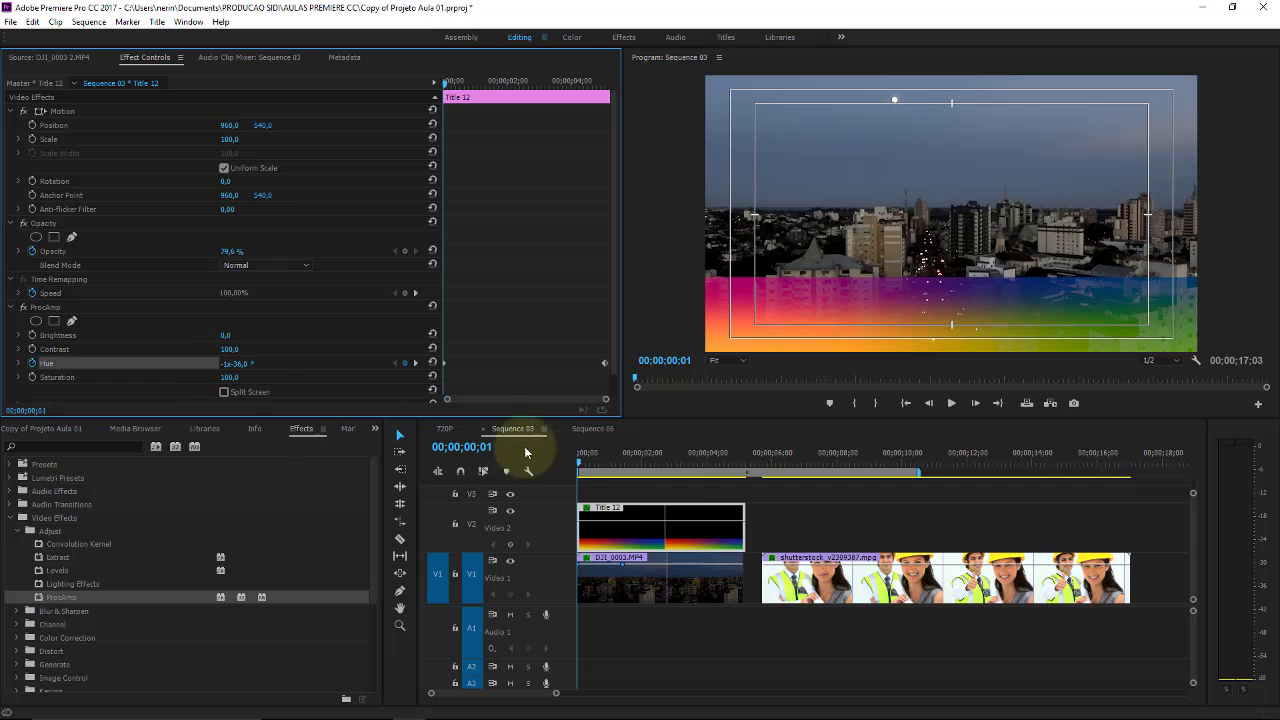
left_click(585, 459)
left_click_drag(618, 459, 743, 459)
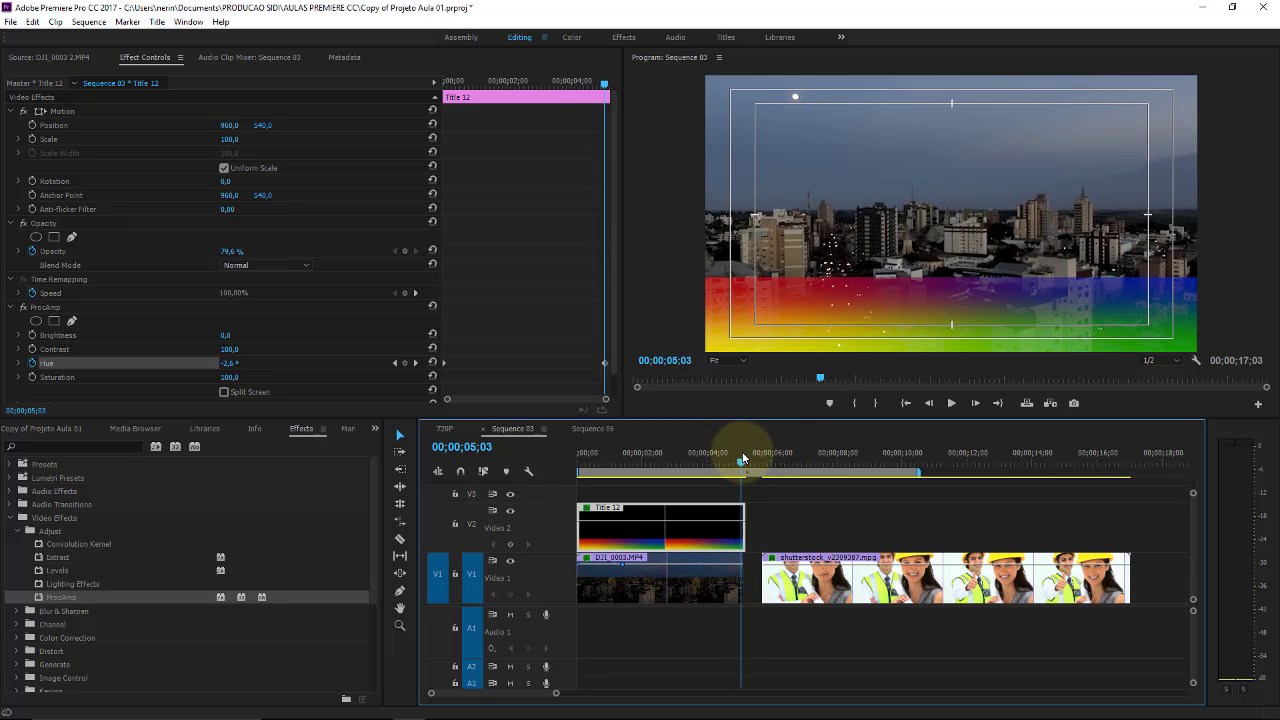
mouse_move(232, 363)
left_mouse_down()
mouse_move(360, 365)
mouse_move(25, 368)
left_mouse_up()
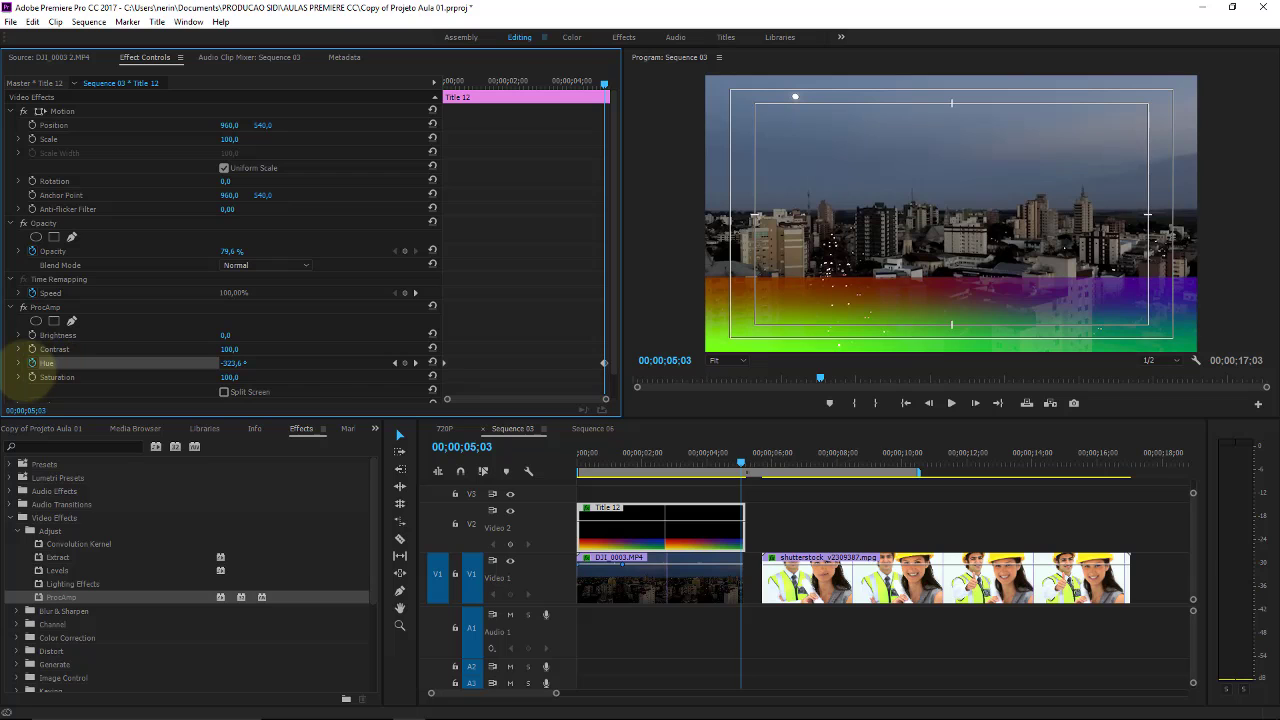
mouse_move(640, 450)
left_mouse_down()
mouse_move(697, 455)
mouse_move(560, 468)
left_mouse_up()
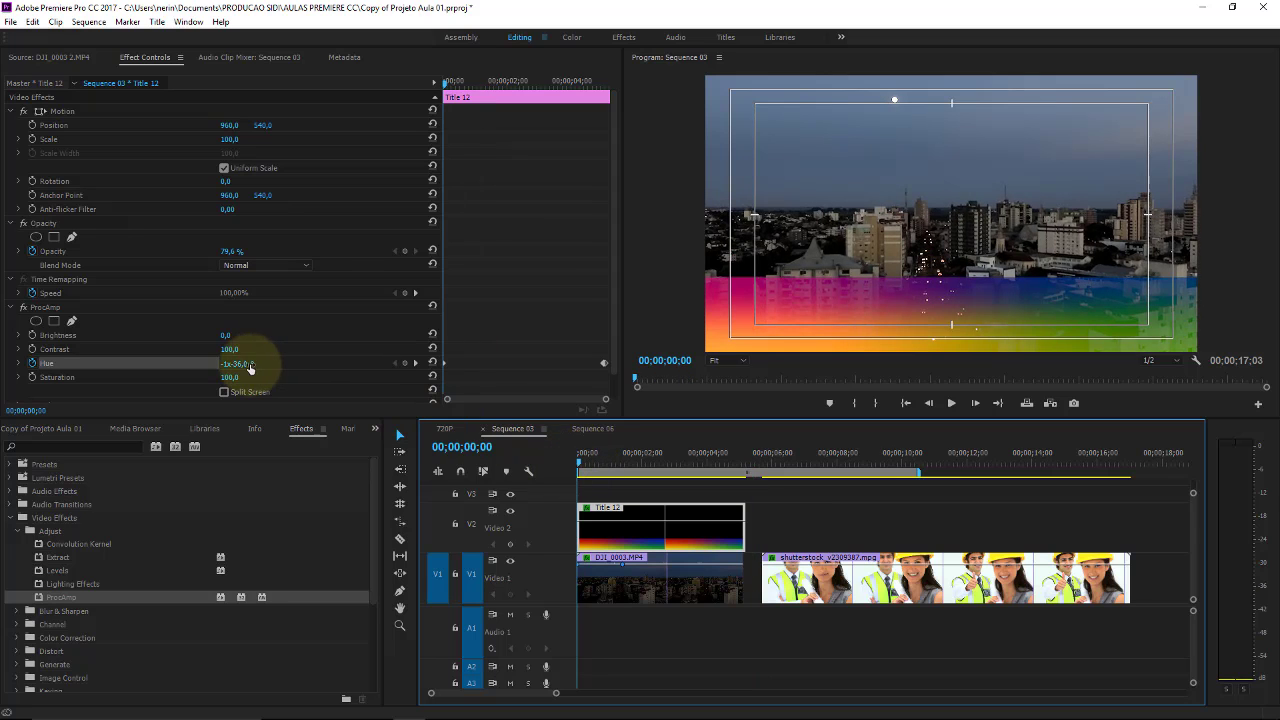
mouse_move(250, 368)
left_mouse_down()
mouse_move(695, 358)
mouse_move(526, 484)
left_mouse_up()
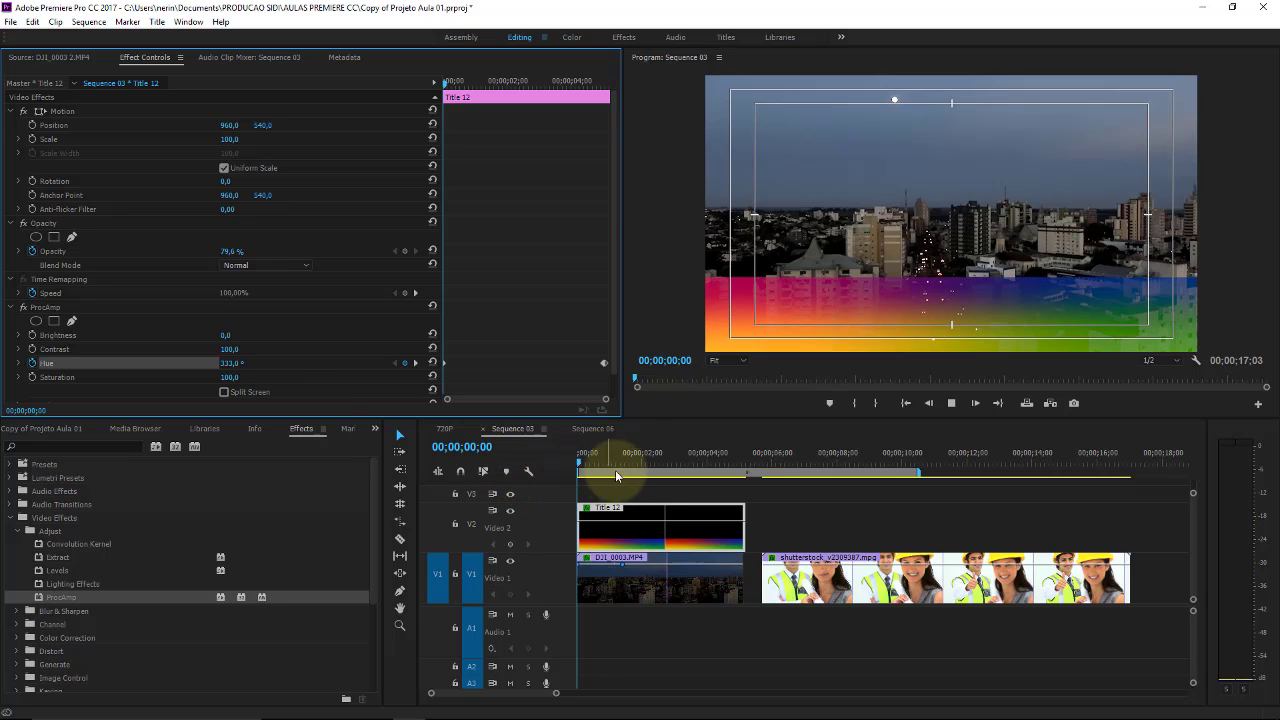
Play back the hue animation and adjust the ending Hue keyframe value (-204.6° at 5:03).
left_click(588, 455)
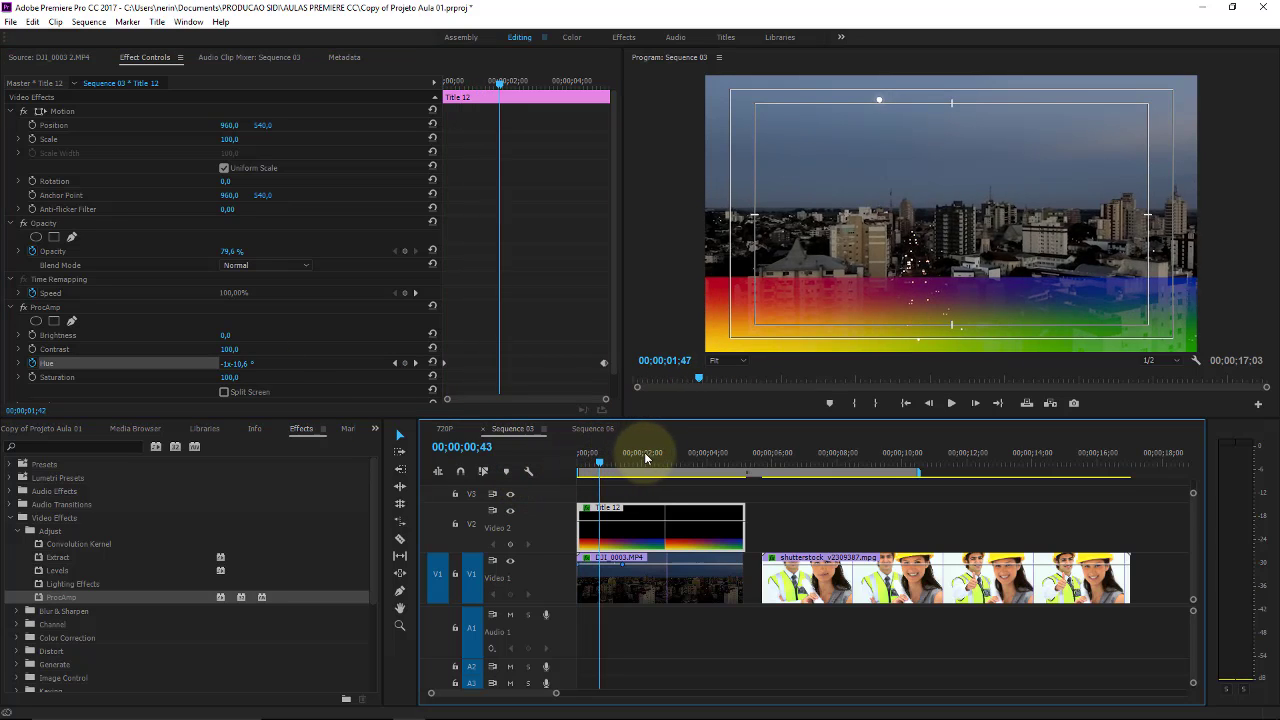
key("space")
mouse_move(661, 458)
left_mouse_down()
mouse_move(733, 458)
mouse_move(594, 458)
mouse_move(672, 457)
left_mouse_up()
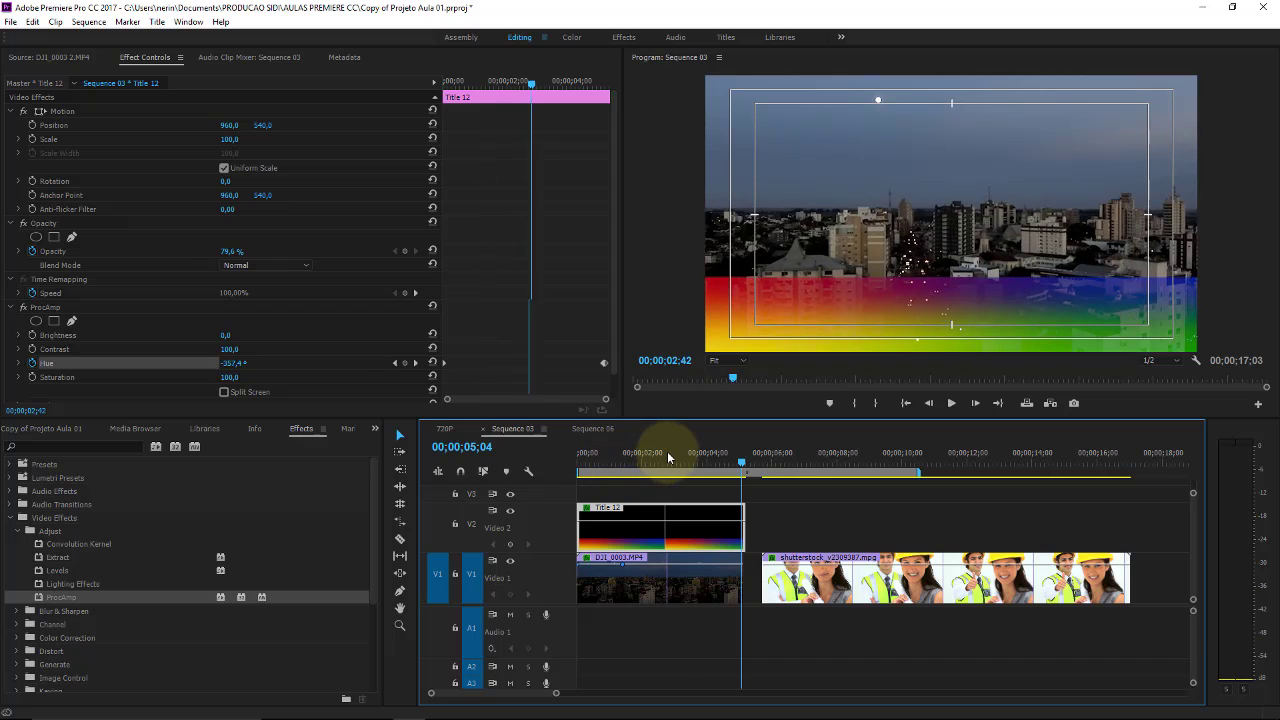
left_click(415, 362)
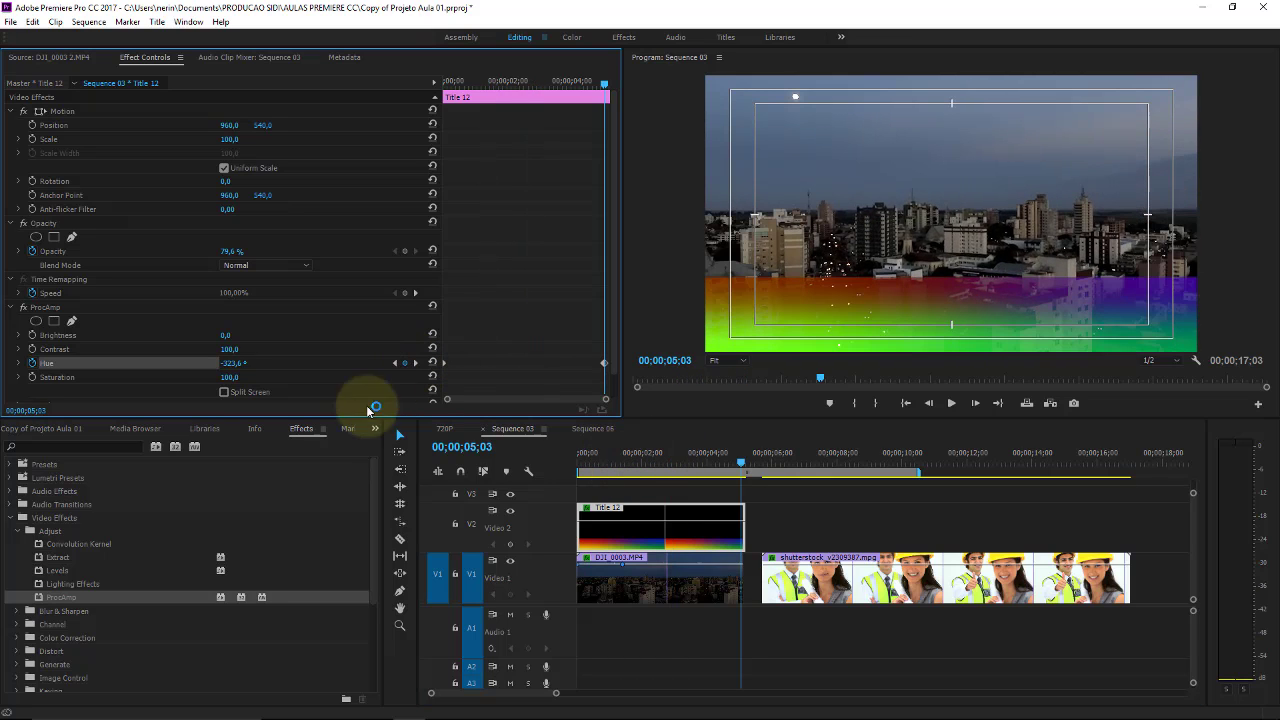
mouse_move(233, 362)
left_mouse_down()
mouse_move(470, 366)
mouse_move(323, 372)
left_mouse_up()
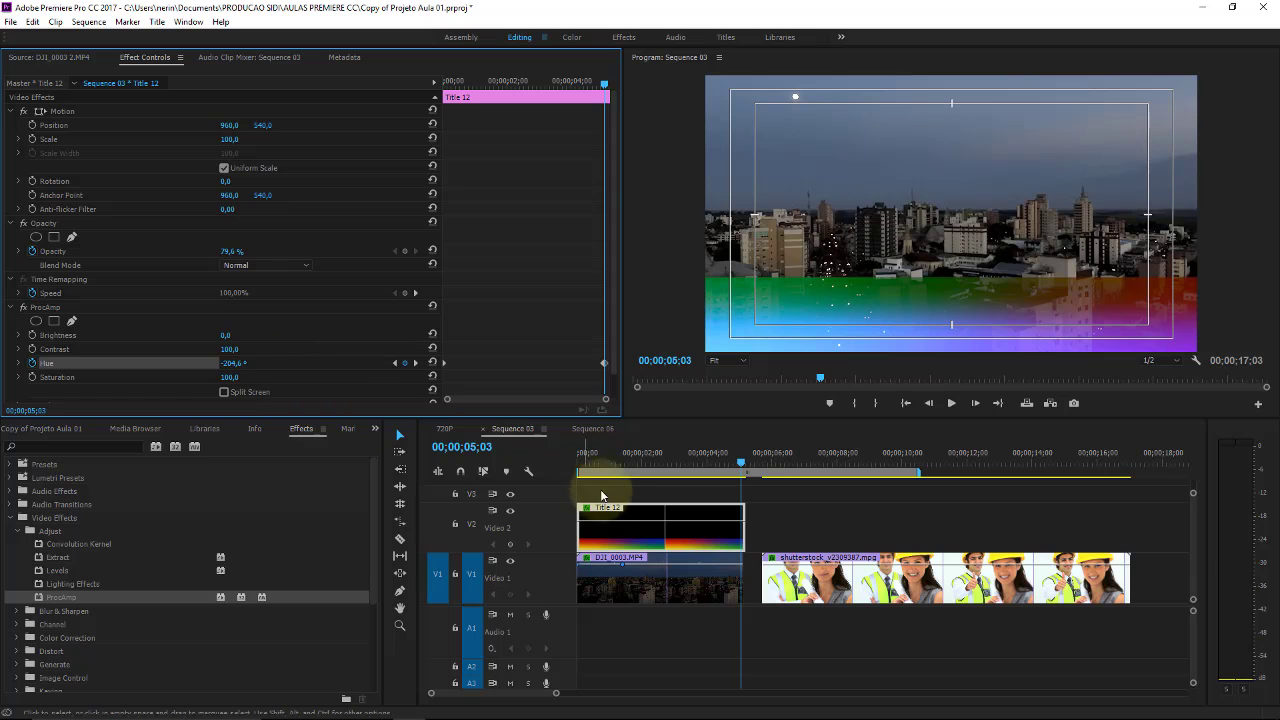
Reopen Title 12 and switch the bar's fill to Linear Gradient.
double_click(628, 530)
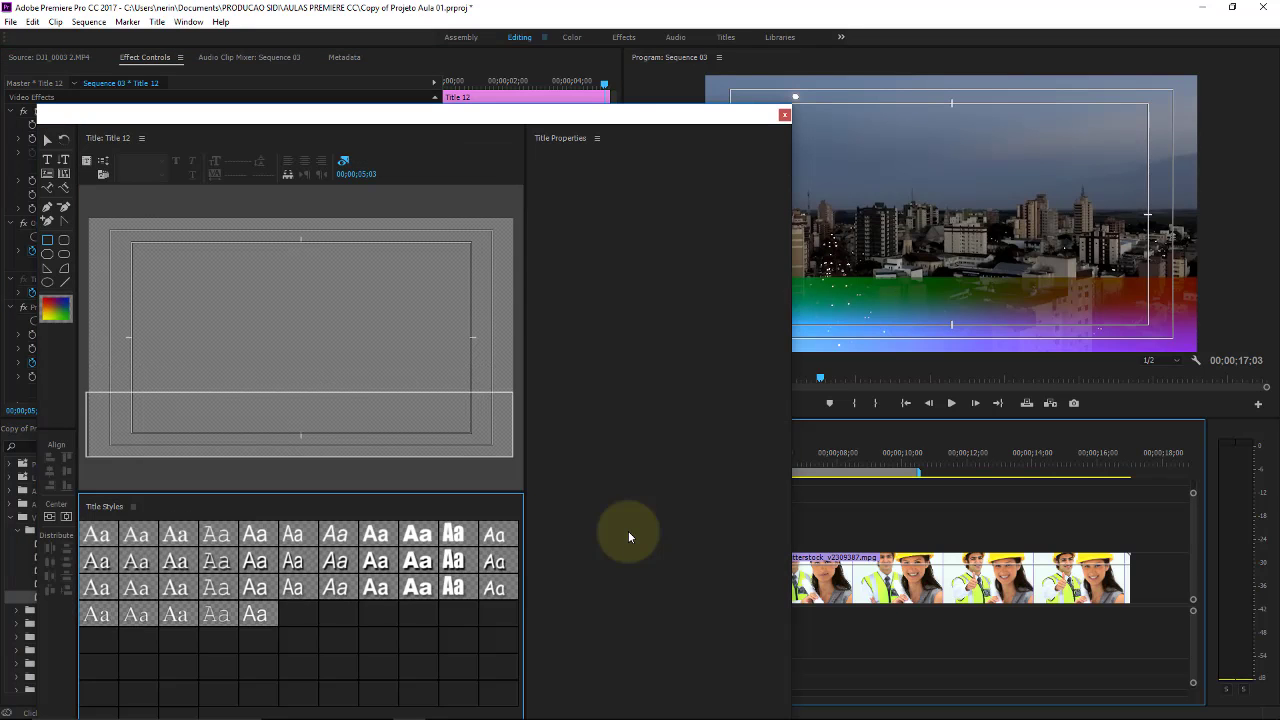
left_click(401, 405)
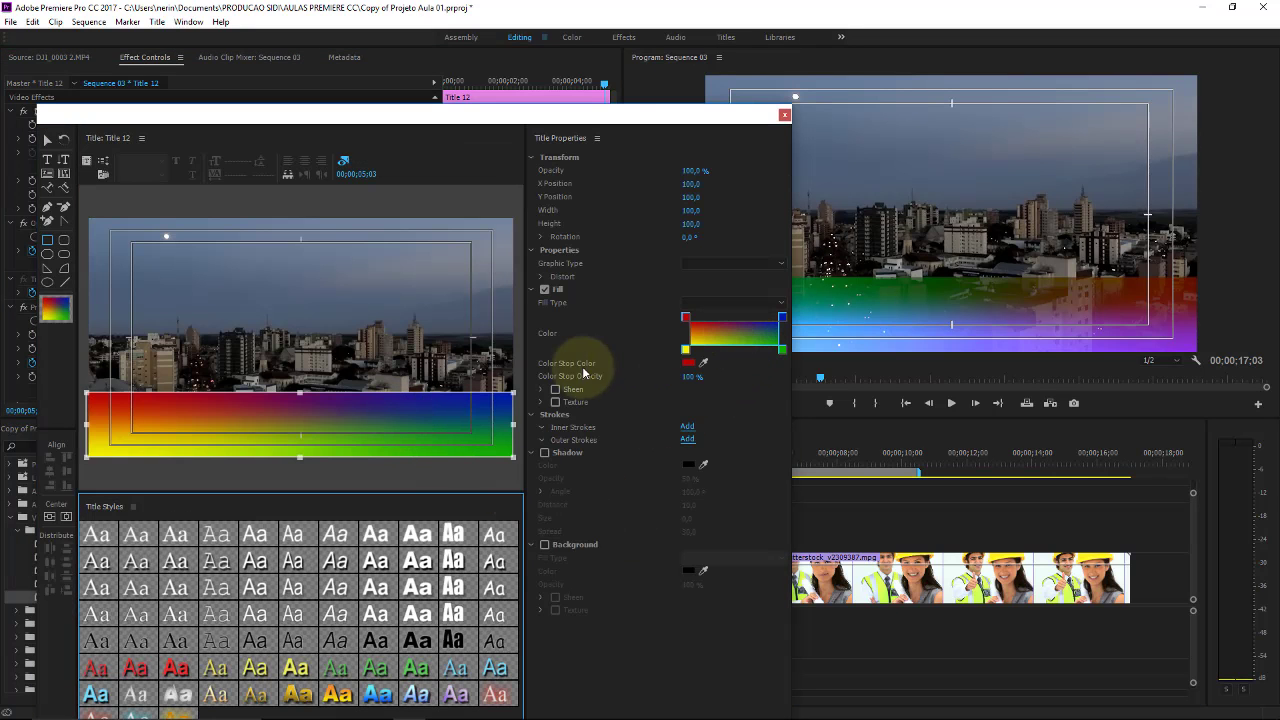
left_click(783, 303)
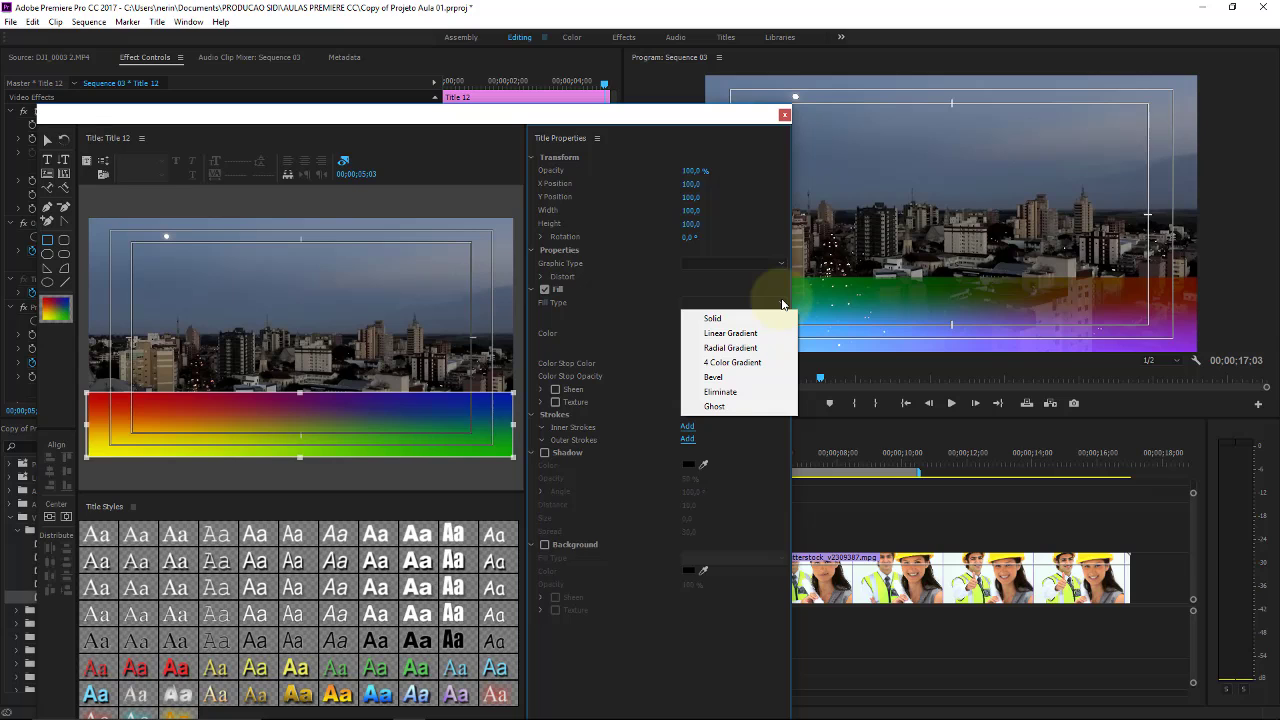
left_click(745, 336)
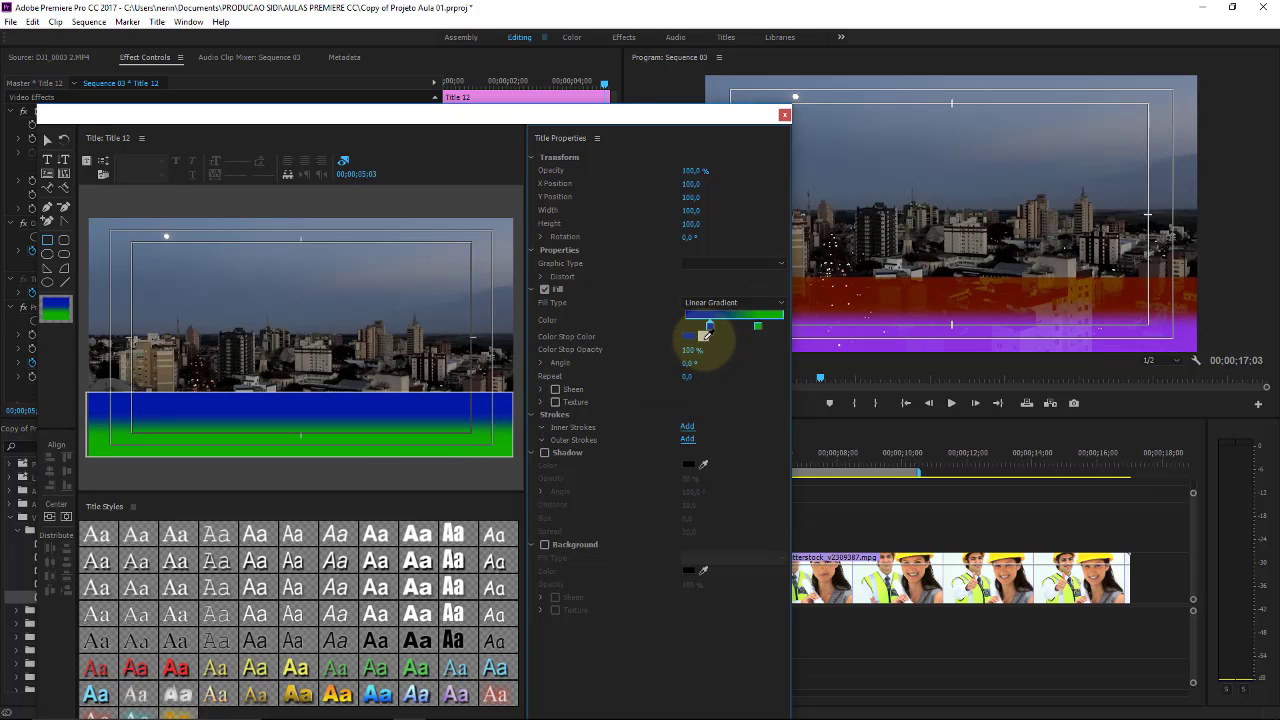
Position the blue and green colour stops along the gradient ramp.
left_click_drag(698, 332, 760, 370)
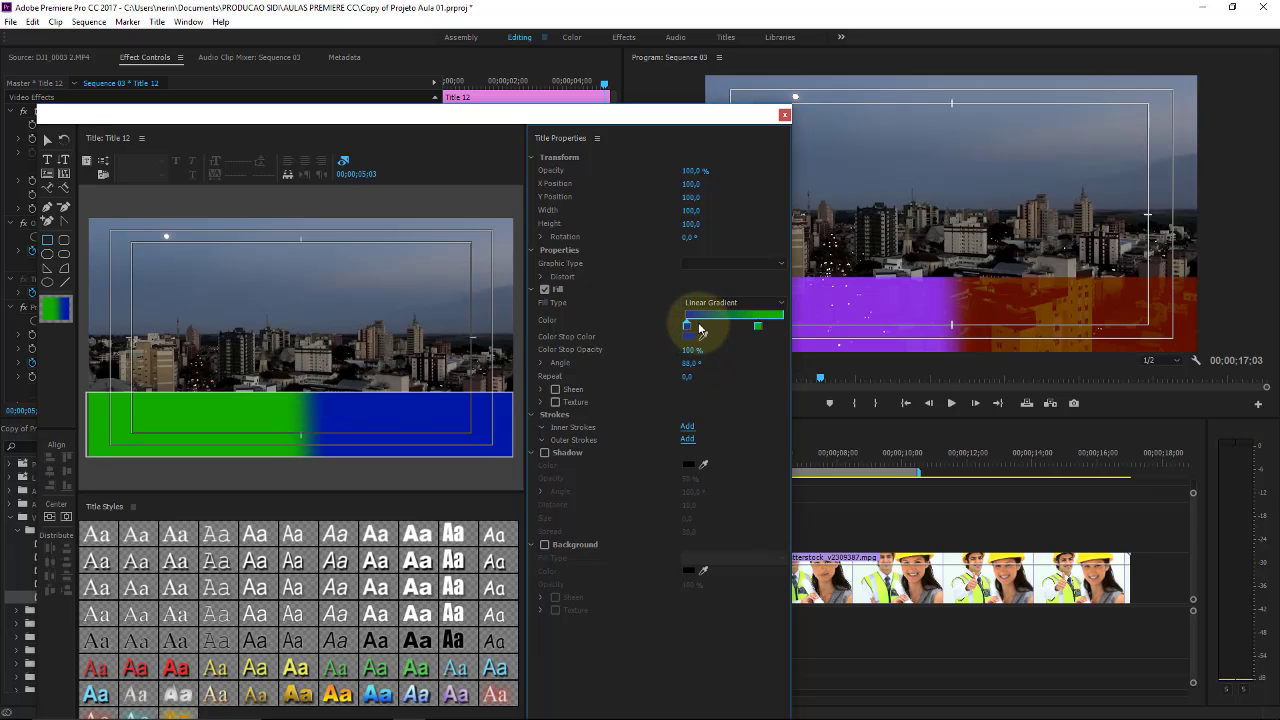
left_click_drag(687, 327, 697, 333)
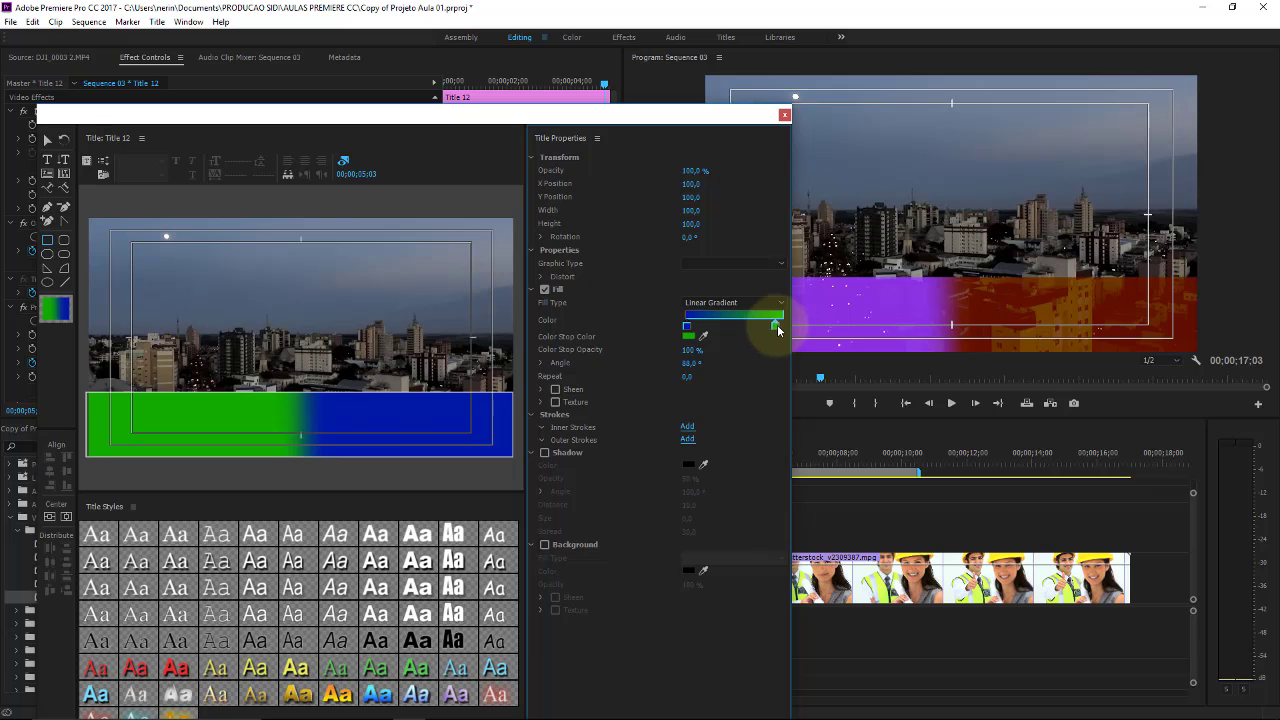
mouse_move(761, 331)
left_mouse_down()
mouse_move(686, 333)
mouse_move(777, 332)
left_mouse_up()
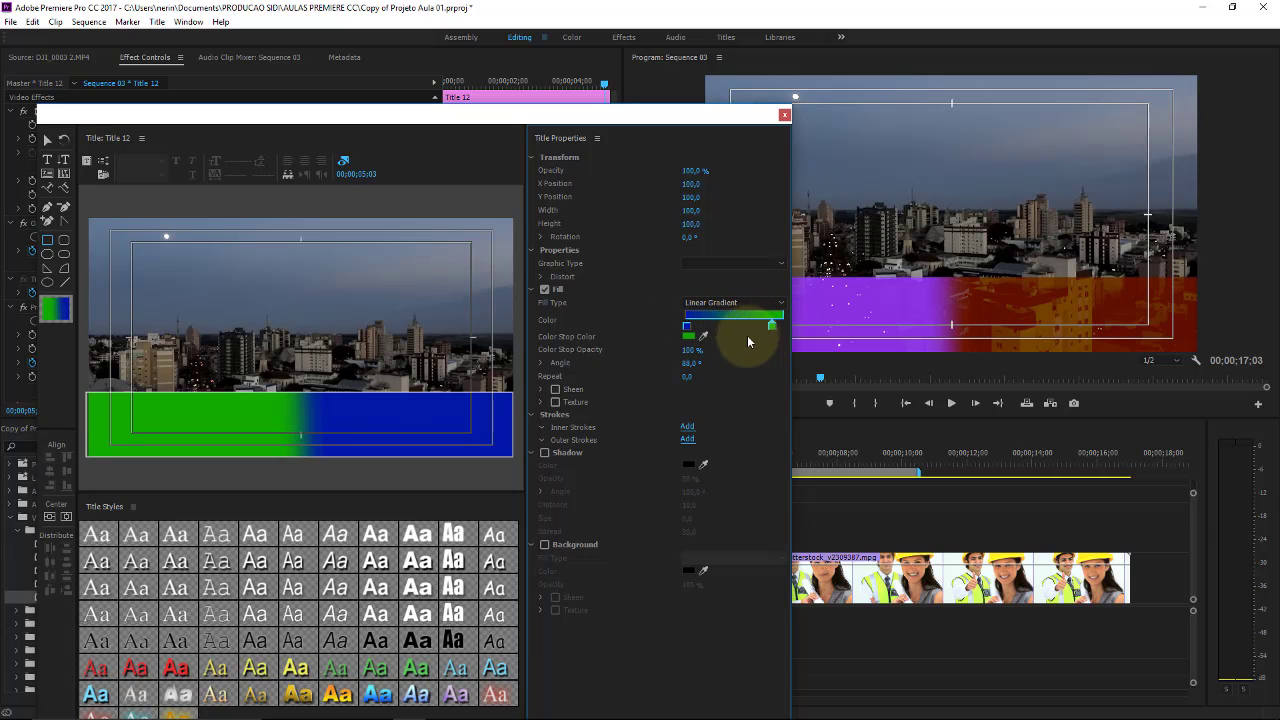
left_click_drag(688, 380, 706, 372)
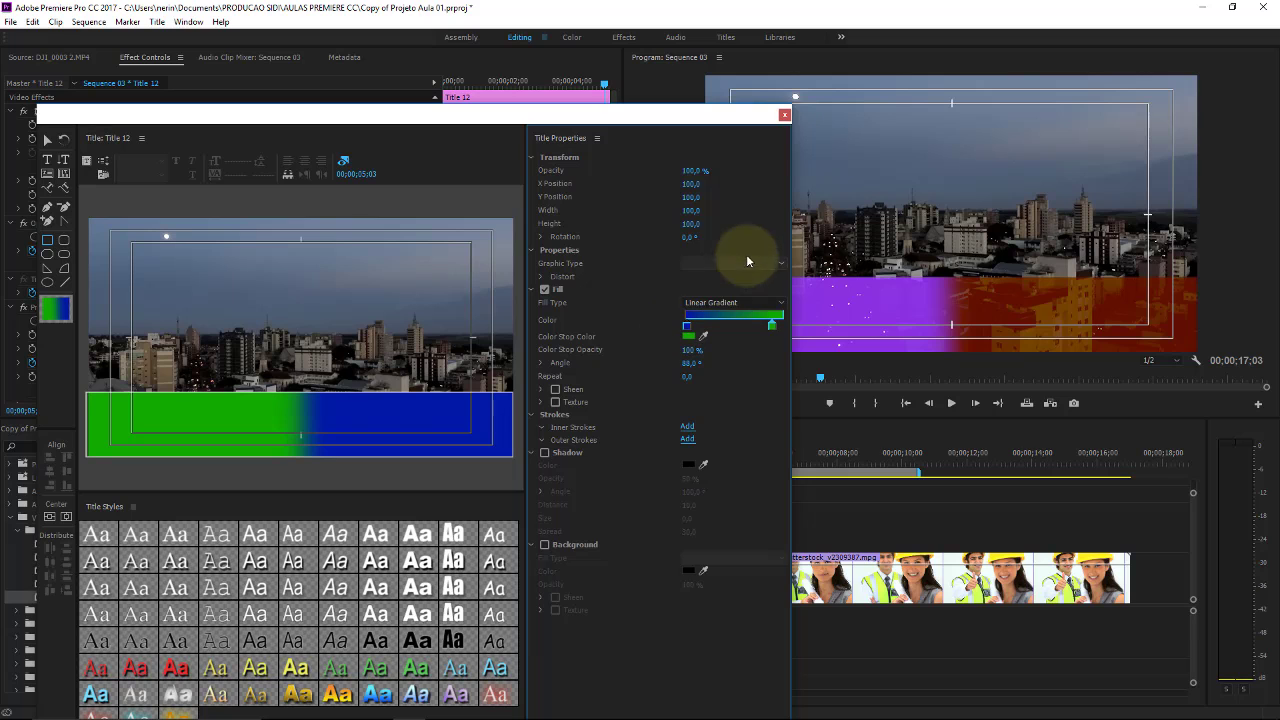
Close the title editor and undo an accidental extra Hue keyframe with Ctrl+Z.
left_click(785, 116)
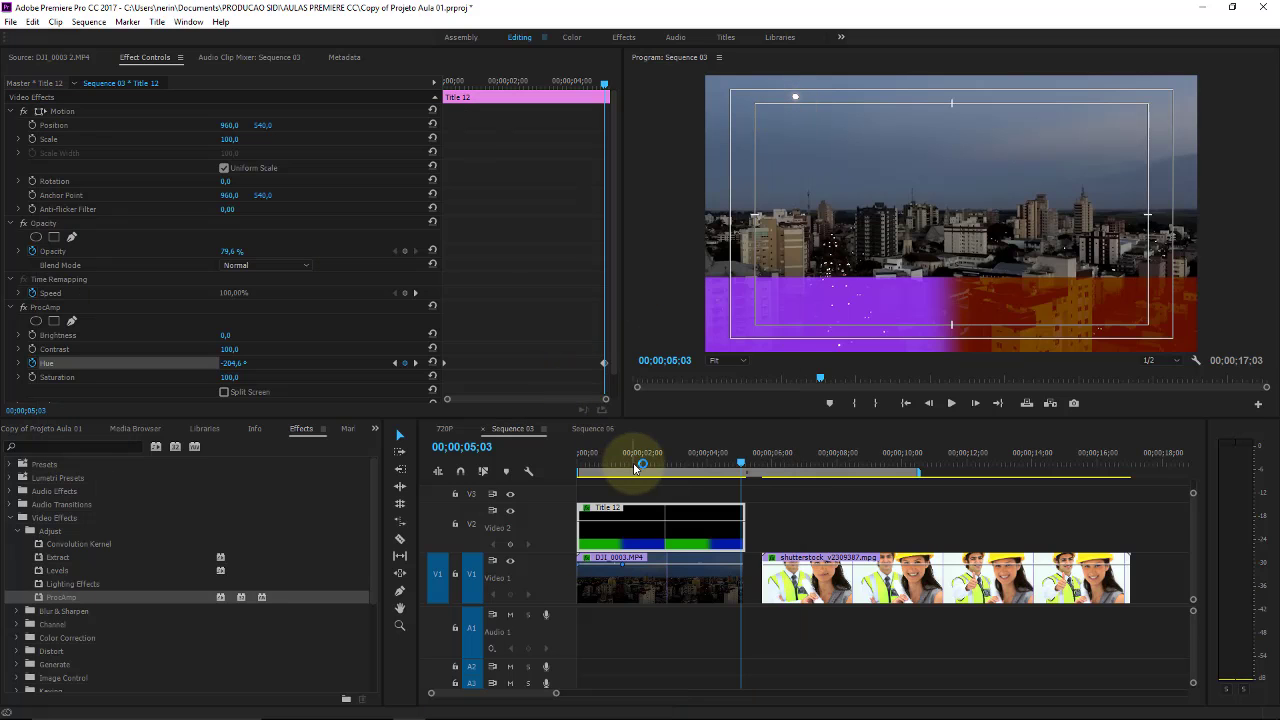
left_click(600, 448)
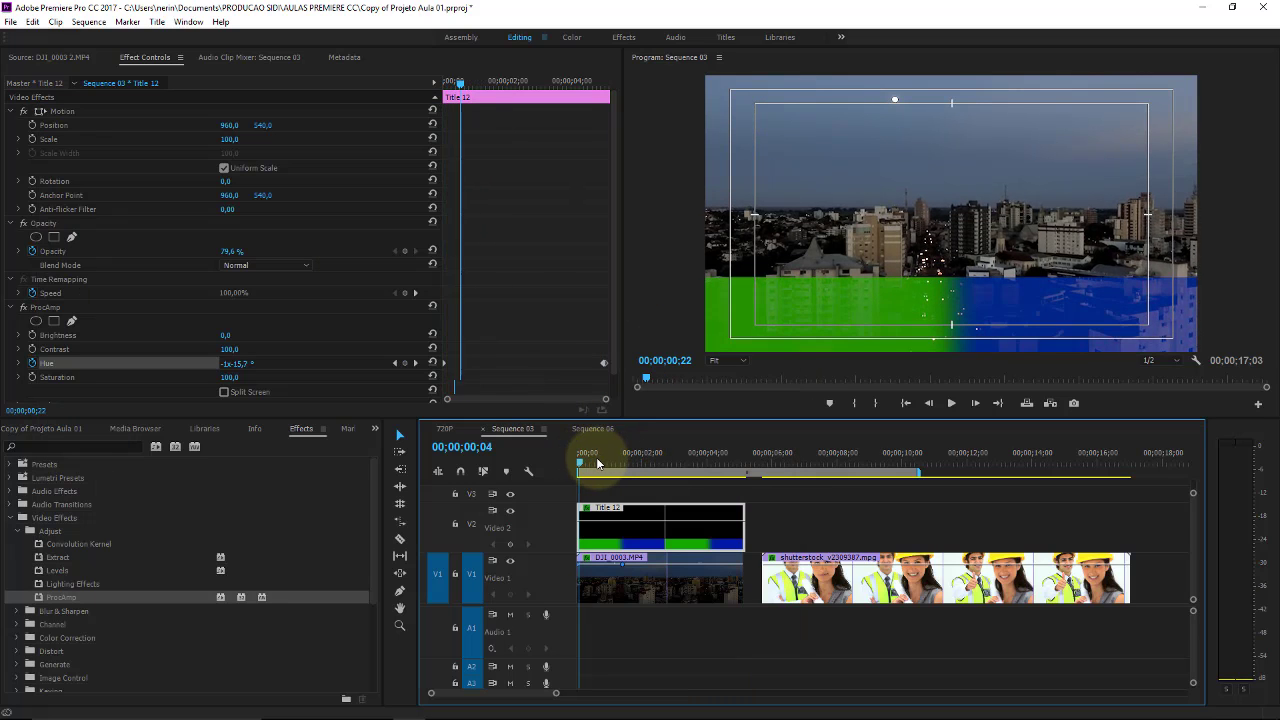
left_click(597, 458)
mouse_move(231, 368)
left_mouse_down()
mouse_move(688, 338)
mouse_move(343, 350)
mouse_move(243, 368)
left_mouse_up()
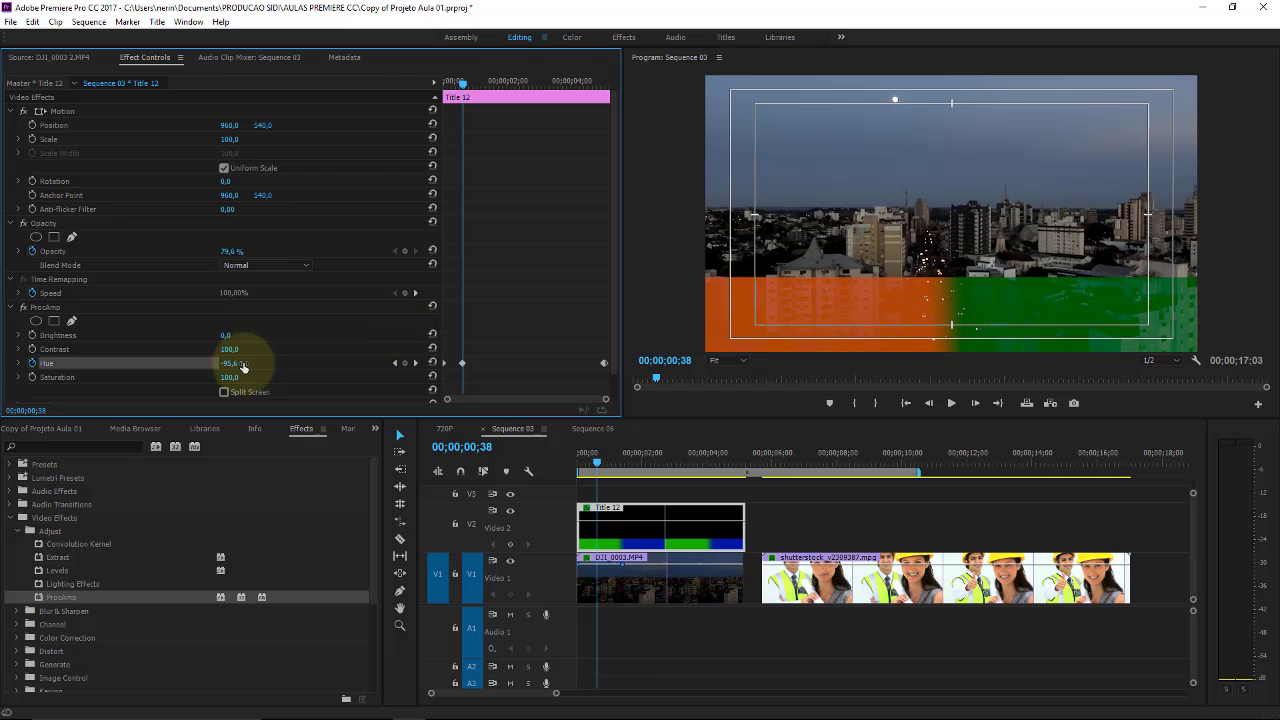
key("ctrl+z")
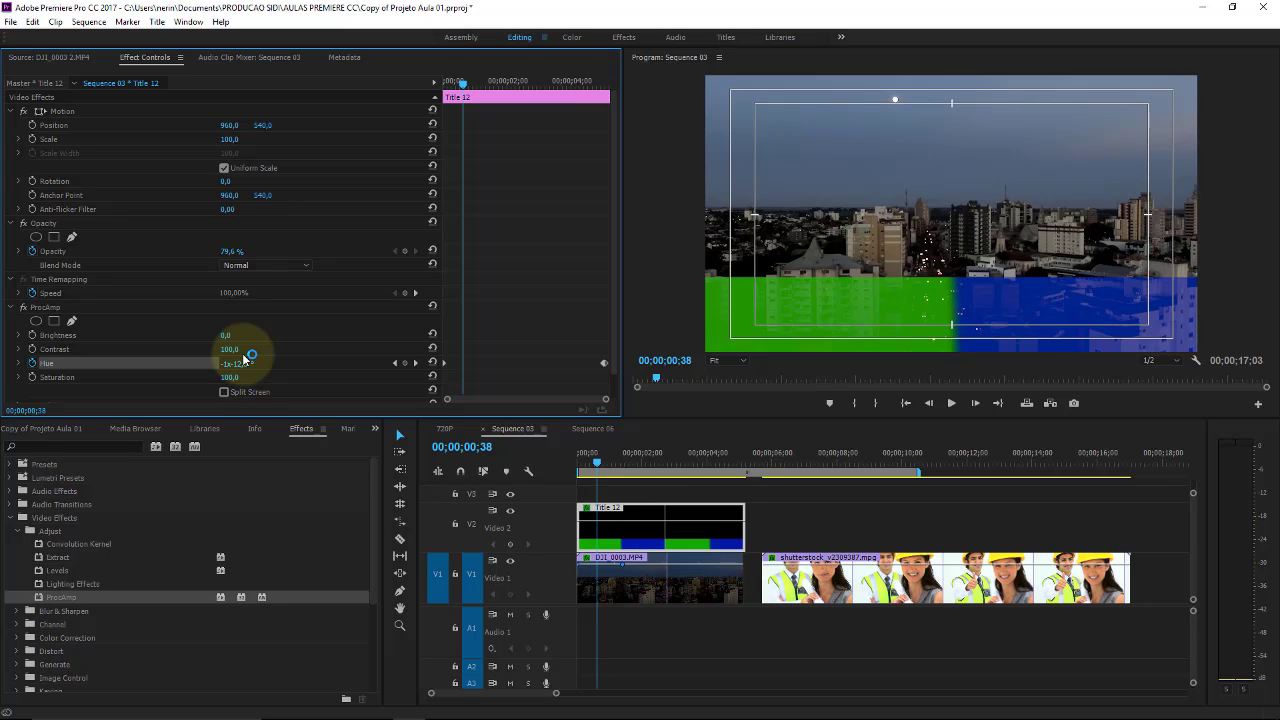
Scrub the playhead to preview the hue animating on the green-blue bar.
left_click(612, 460)
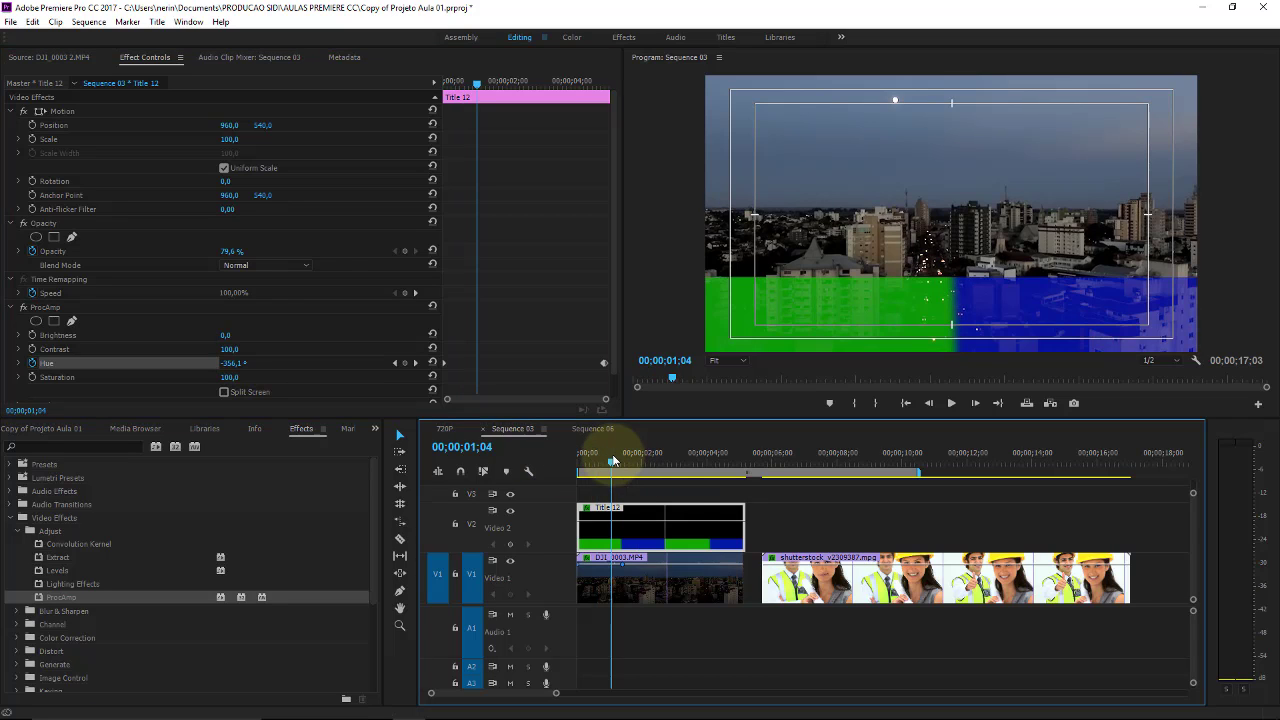
mouse_move(612, 460)
left_mouse_down()
mouse_move(581, 458)
mouse_move(722, 452)
left_mouse_up()
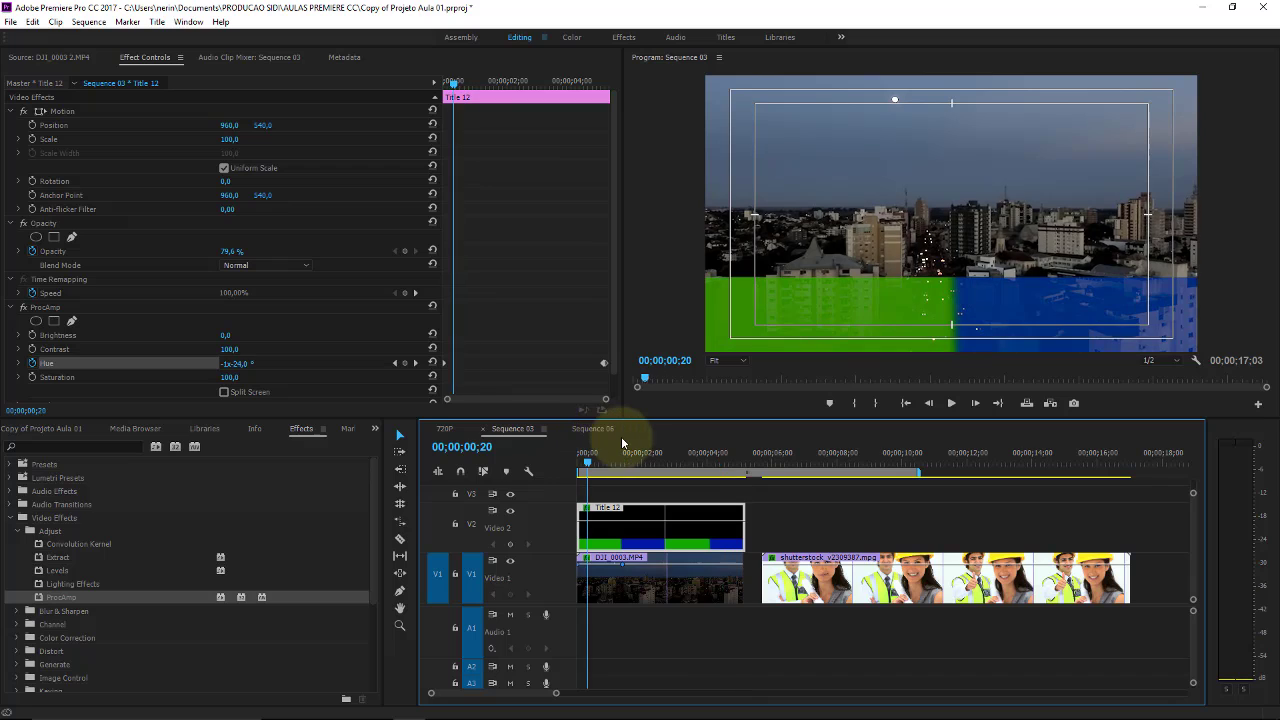
left_click_drag(589, 442, 632, 450)
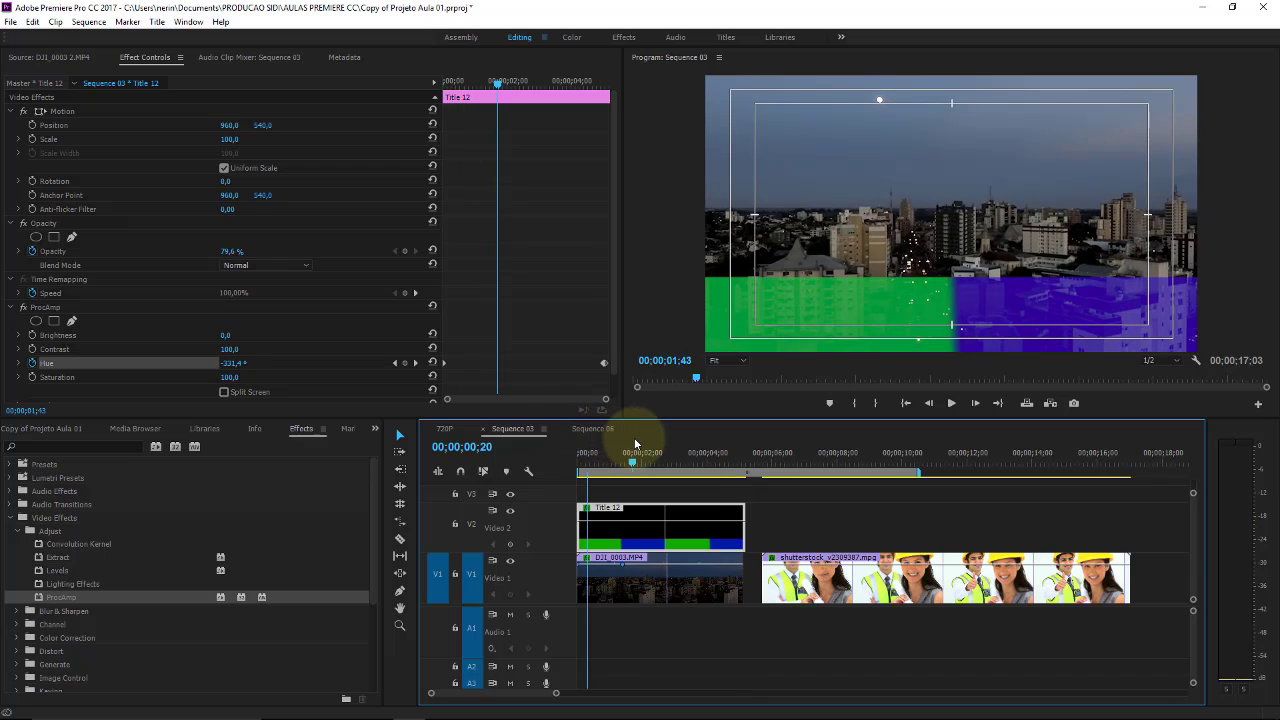
Create a new Default Still title, write SIDI on the canvas, and save the project.
left_click(157, 21)
mouse_move(141, 63)
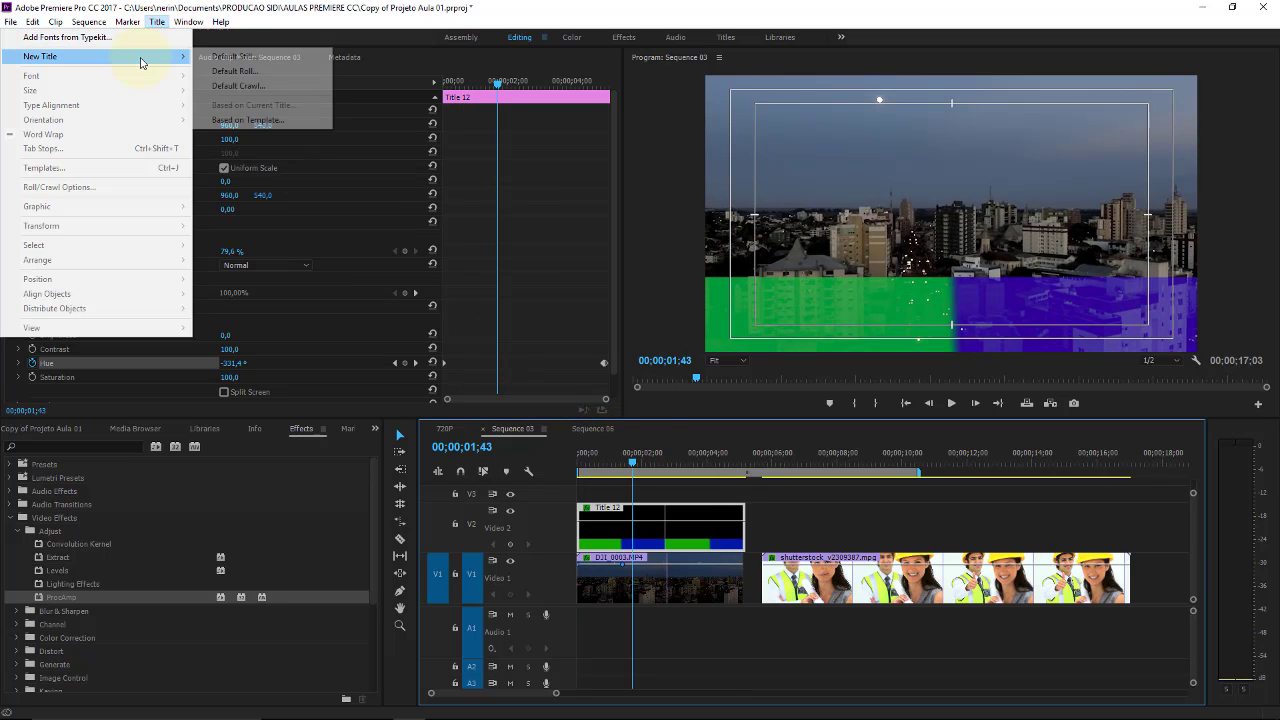
left_click(228, 58)
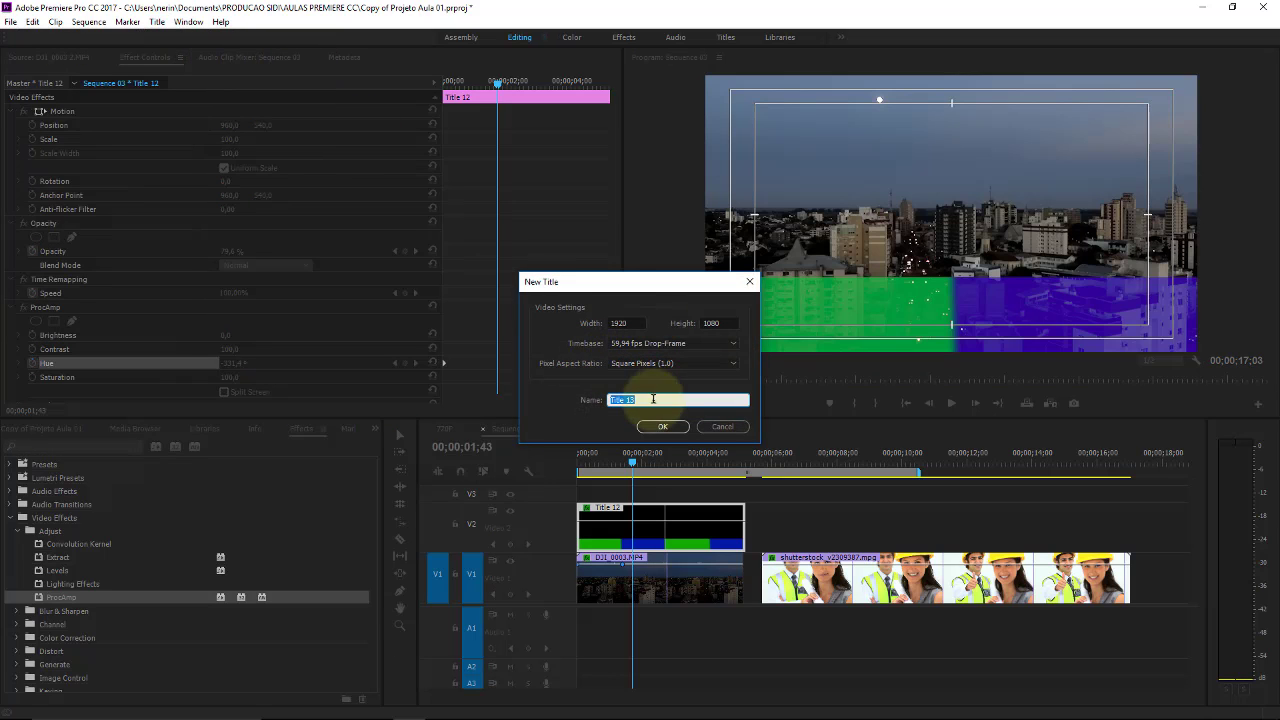
left_click(668, 428)
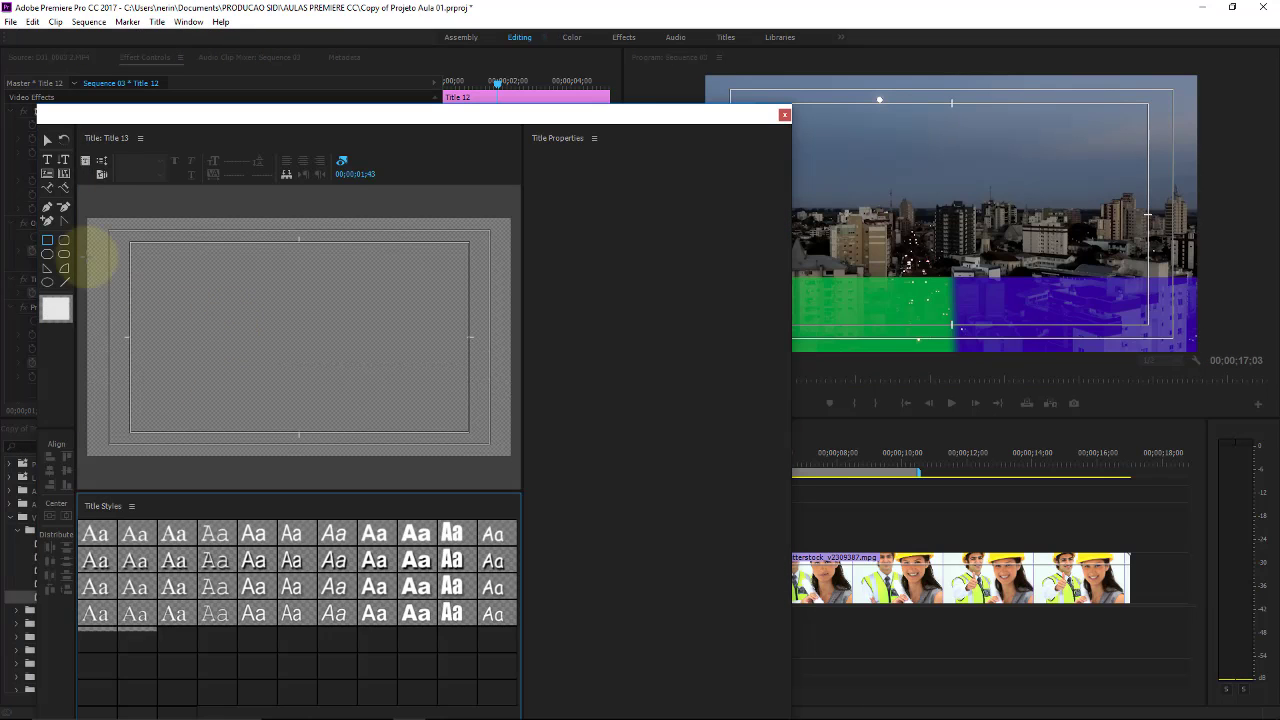
left_click(47, 159)
left_click(210, 282)
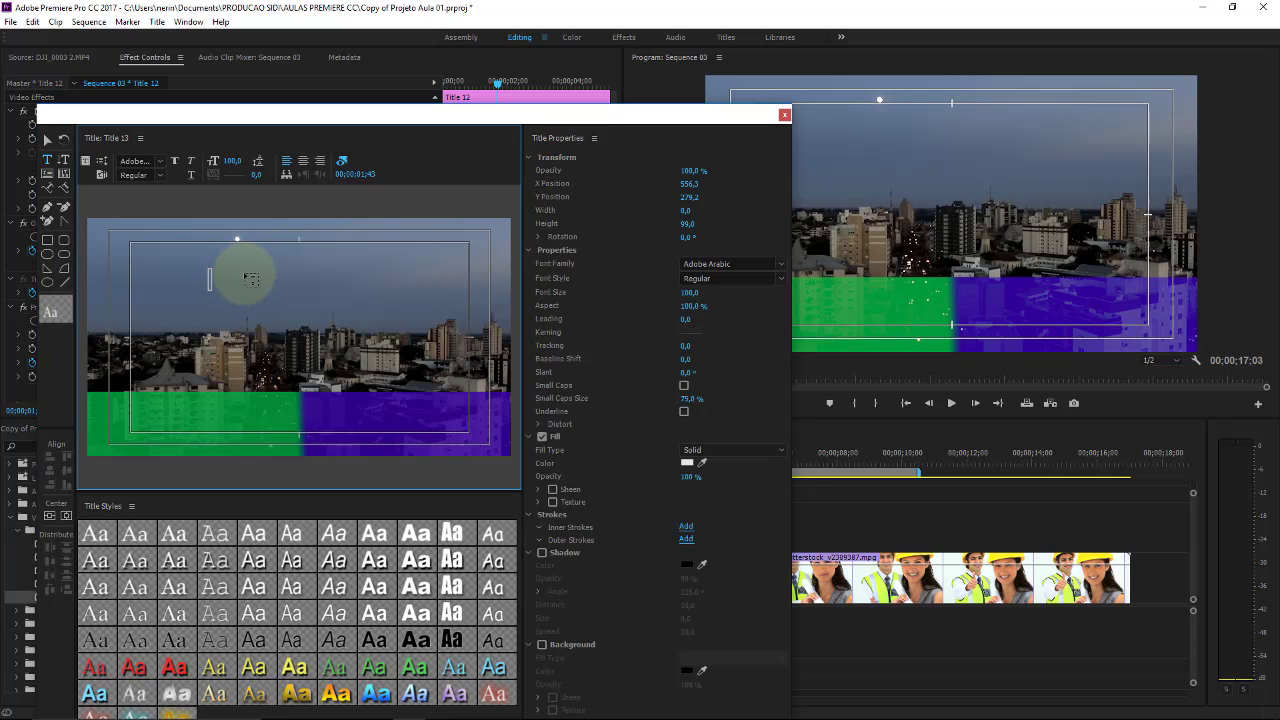
type("SID")
type("SIDI")
key("ctrl+s")
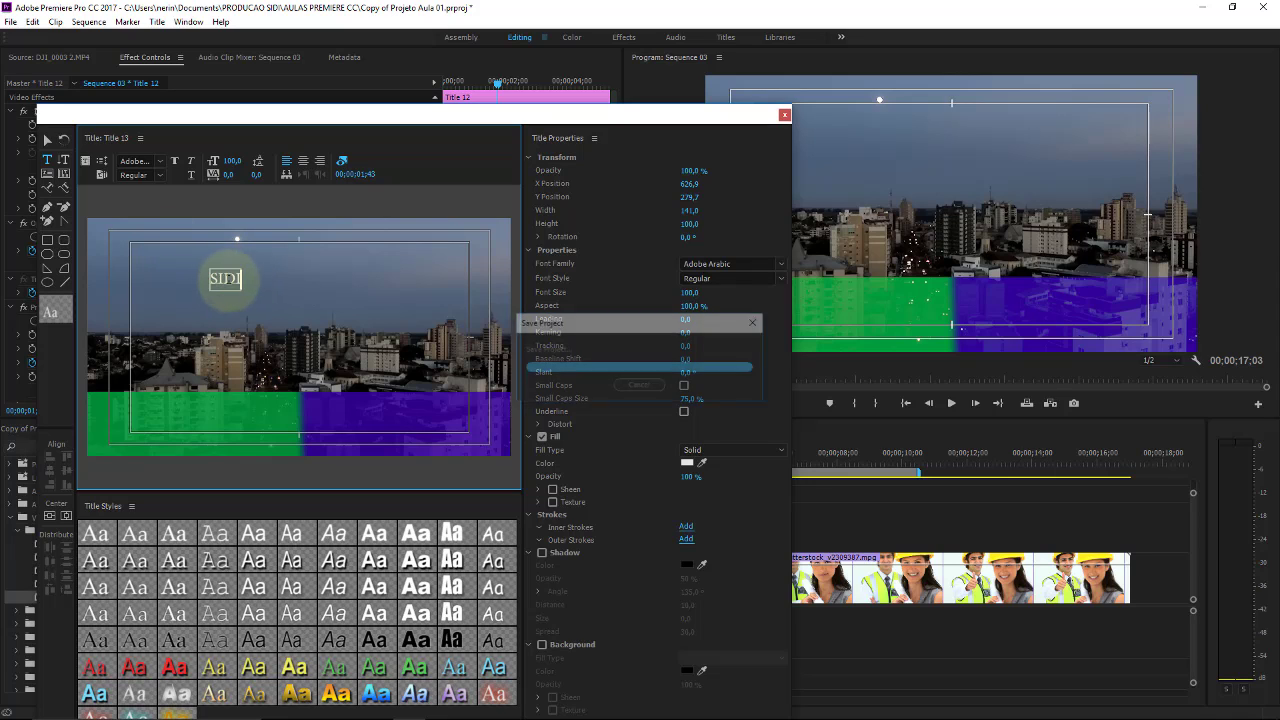
Set the SIDI text to Dubai Bold at size 280 and select its text box.
left_click_drag(206, 276, 238, 280)
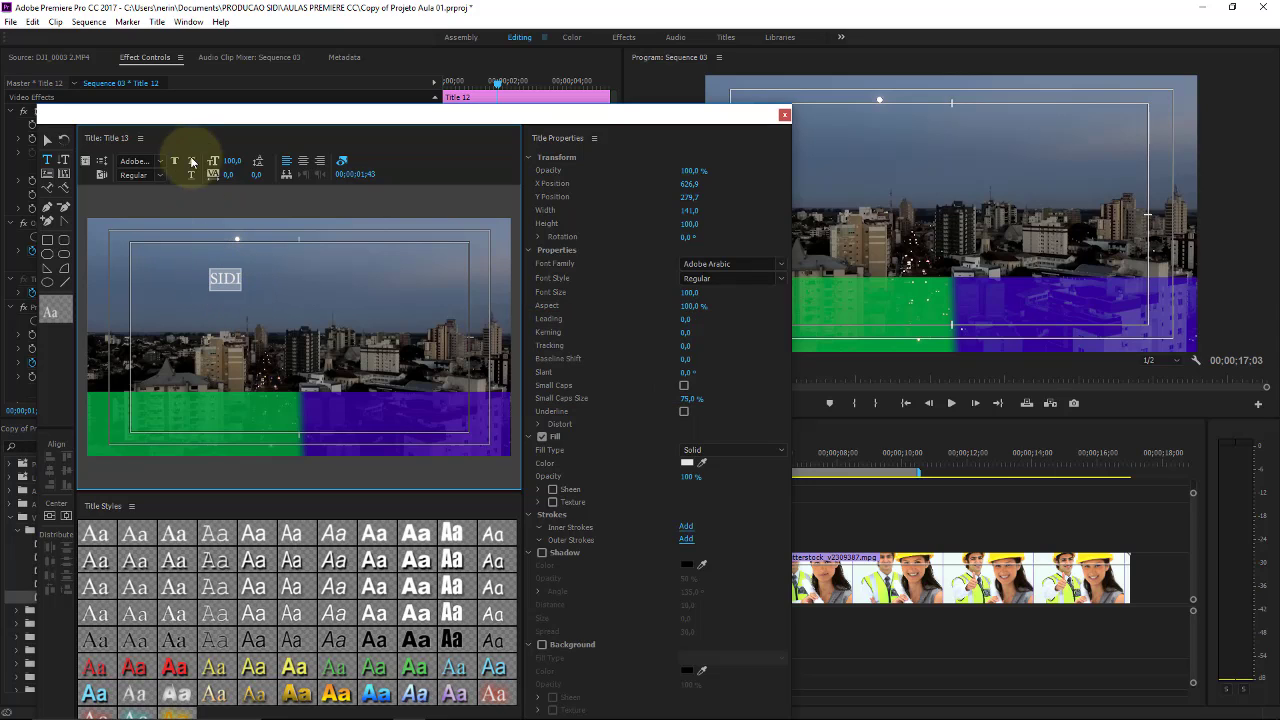
left_click(159, 167)
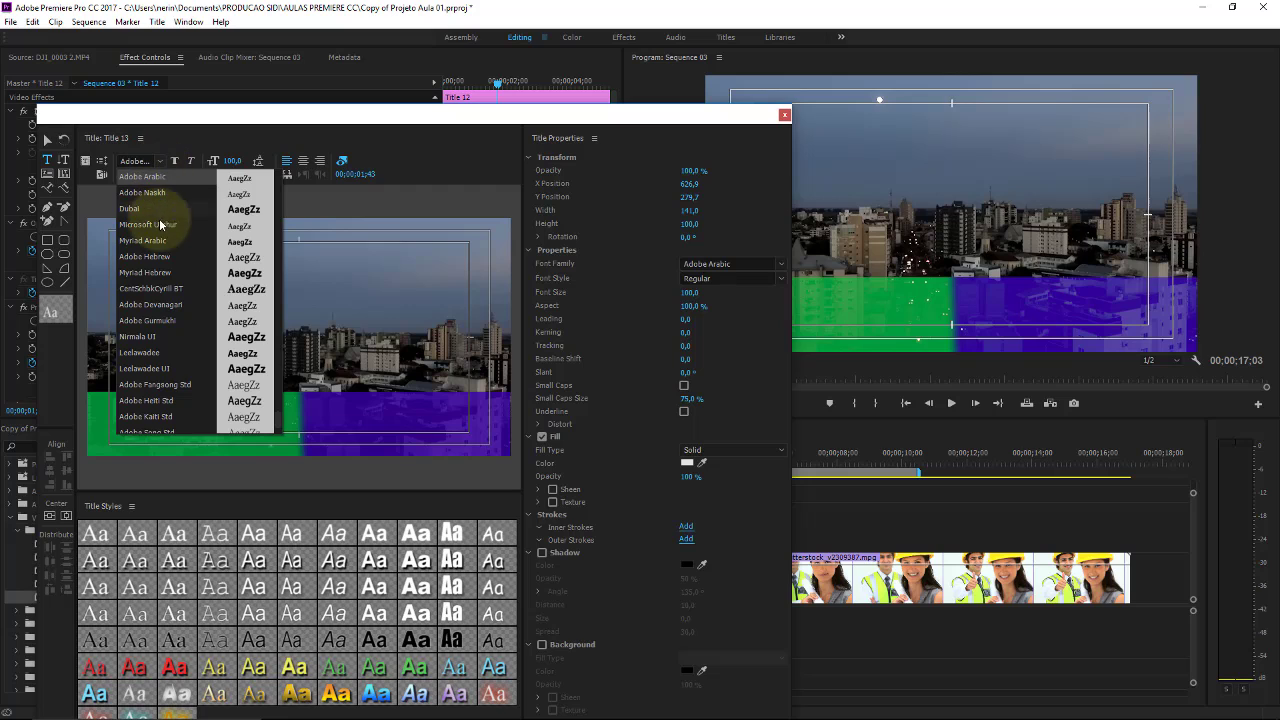
left_click(130, 208)
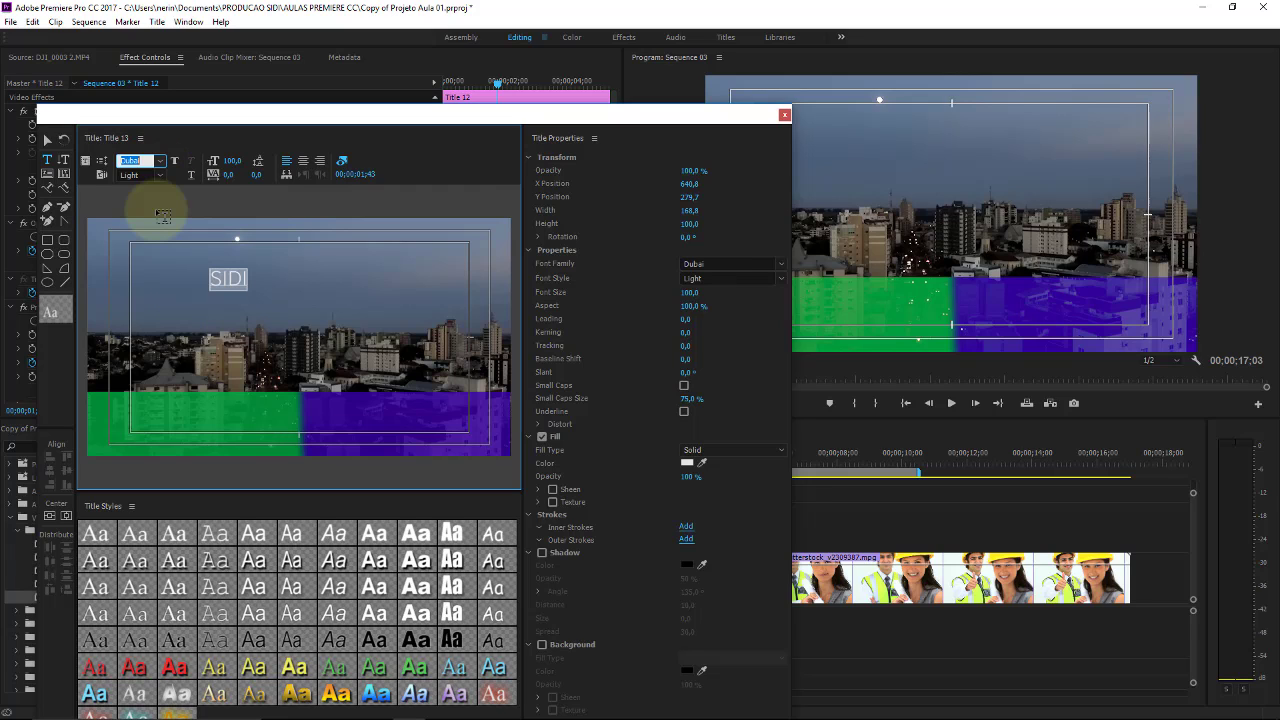
left_click(175, 161)
left_click_drag(232, 161, 380, 190)
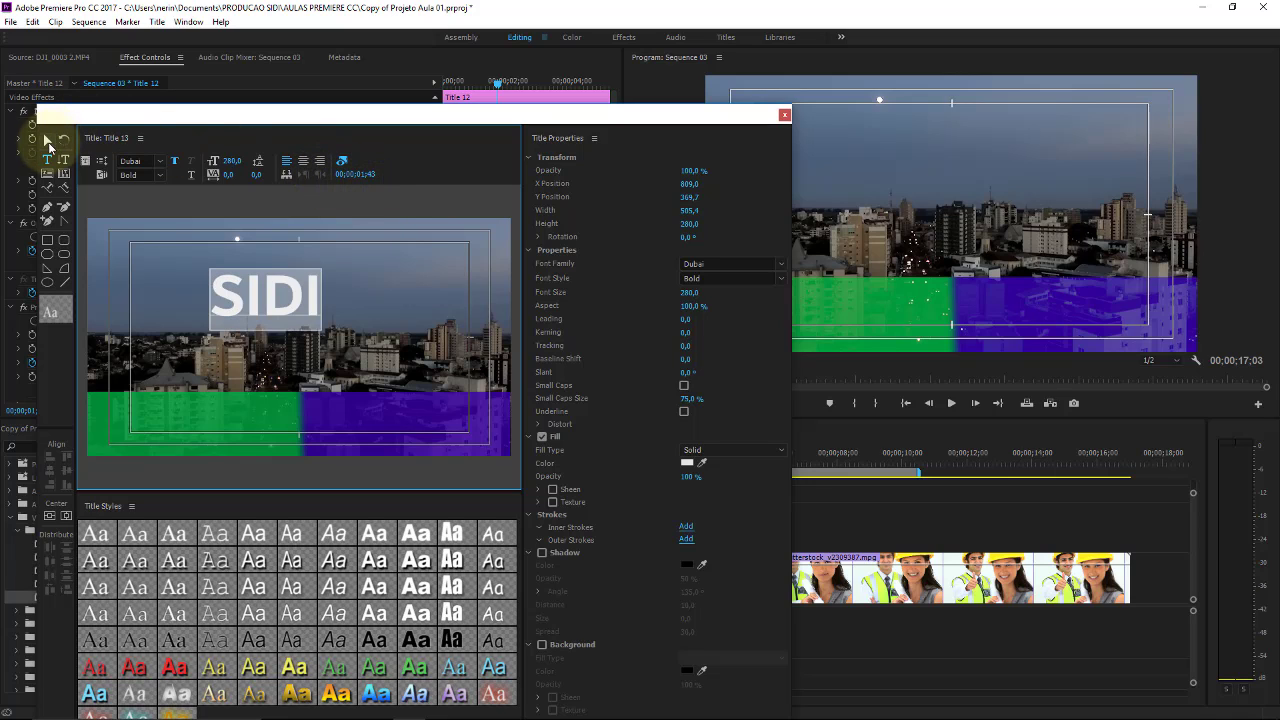
left_click(48, 140)
left_click(352, 326)
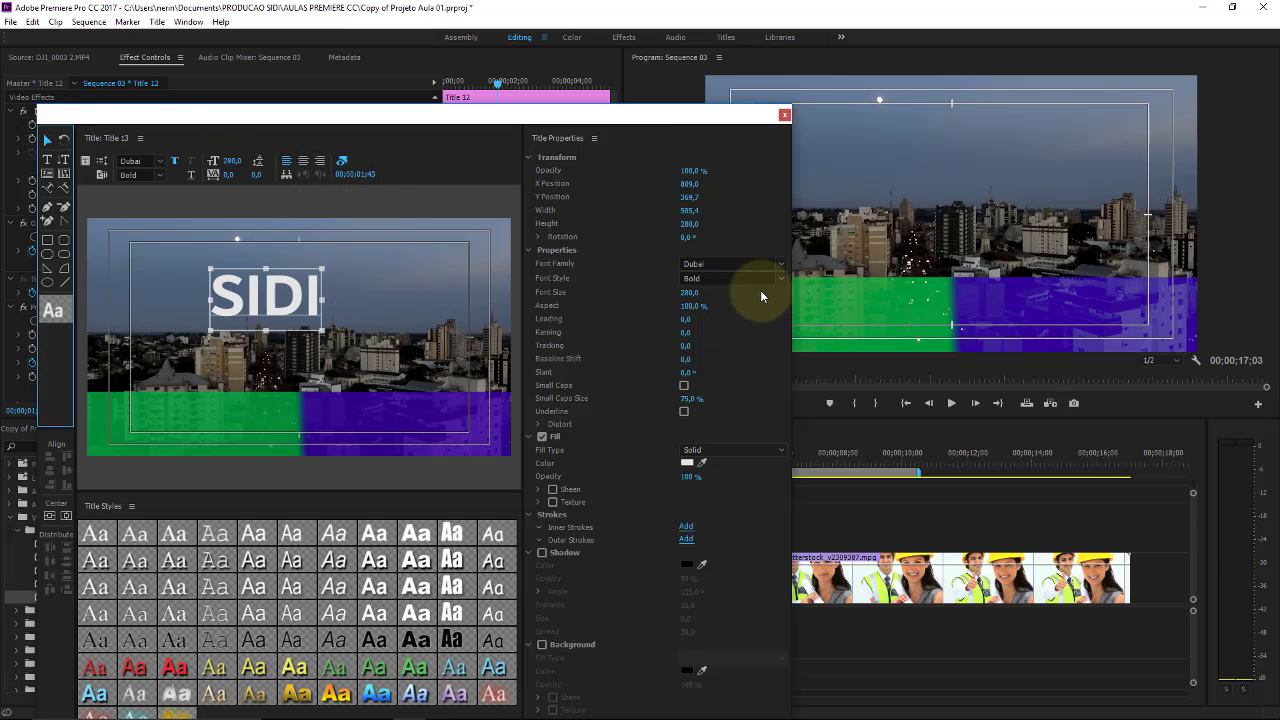
left_click(734, 446)
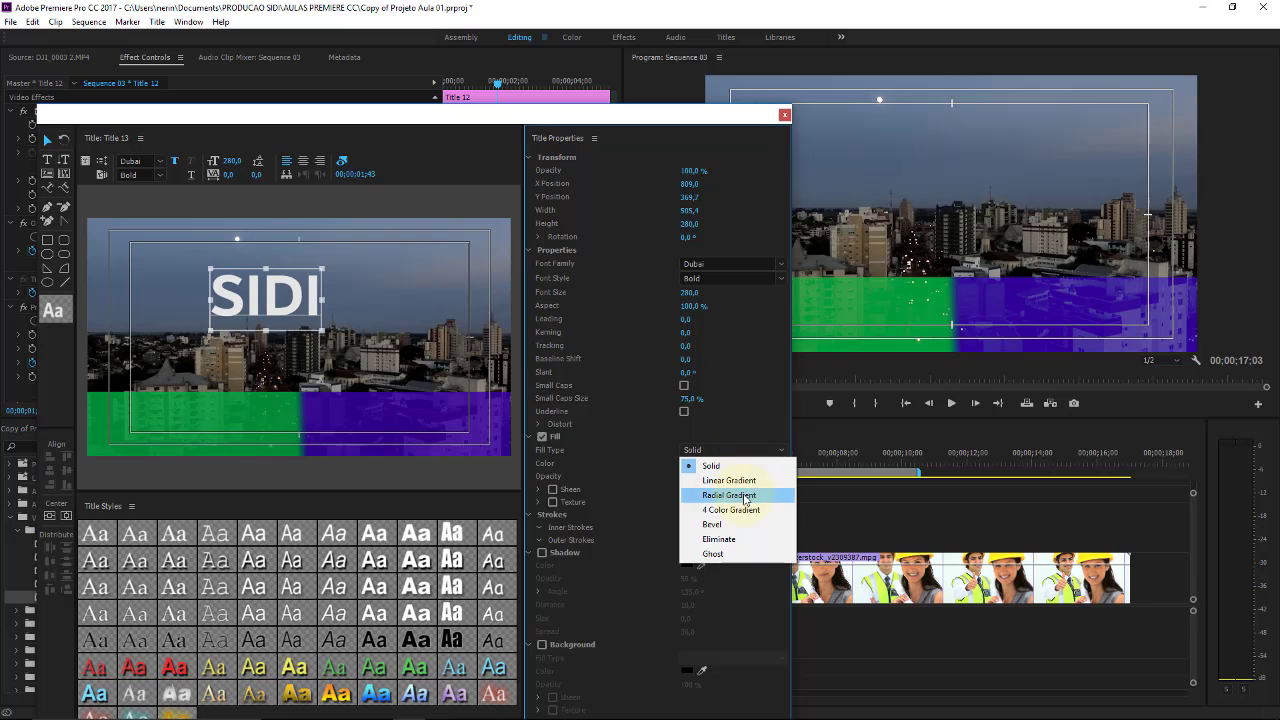
Change the SIDI text fill to 4 Color Gradient.
left_click(744, 497)
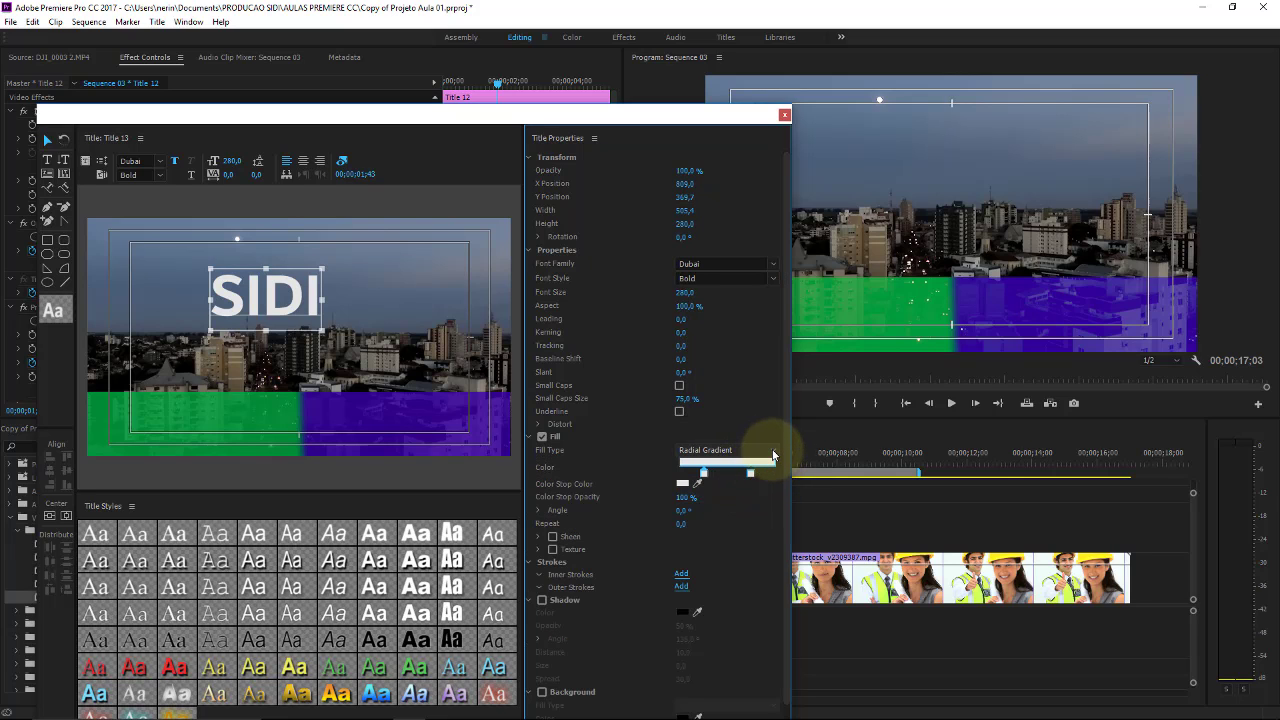
left_click(772, 455)
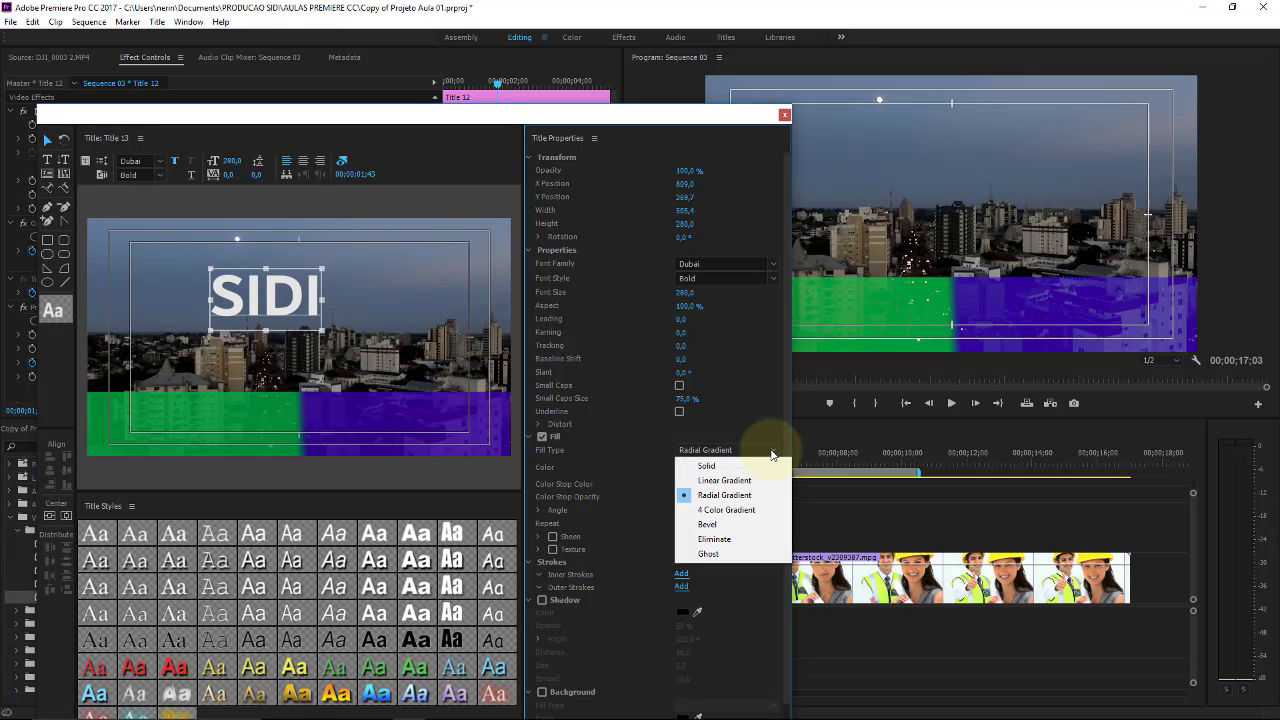
left_click(753, 512)
Colour the gradient's top-left corner red and top-right corner green.
double_click(680, 466)
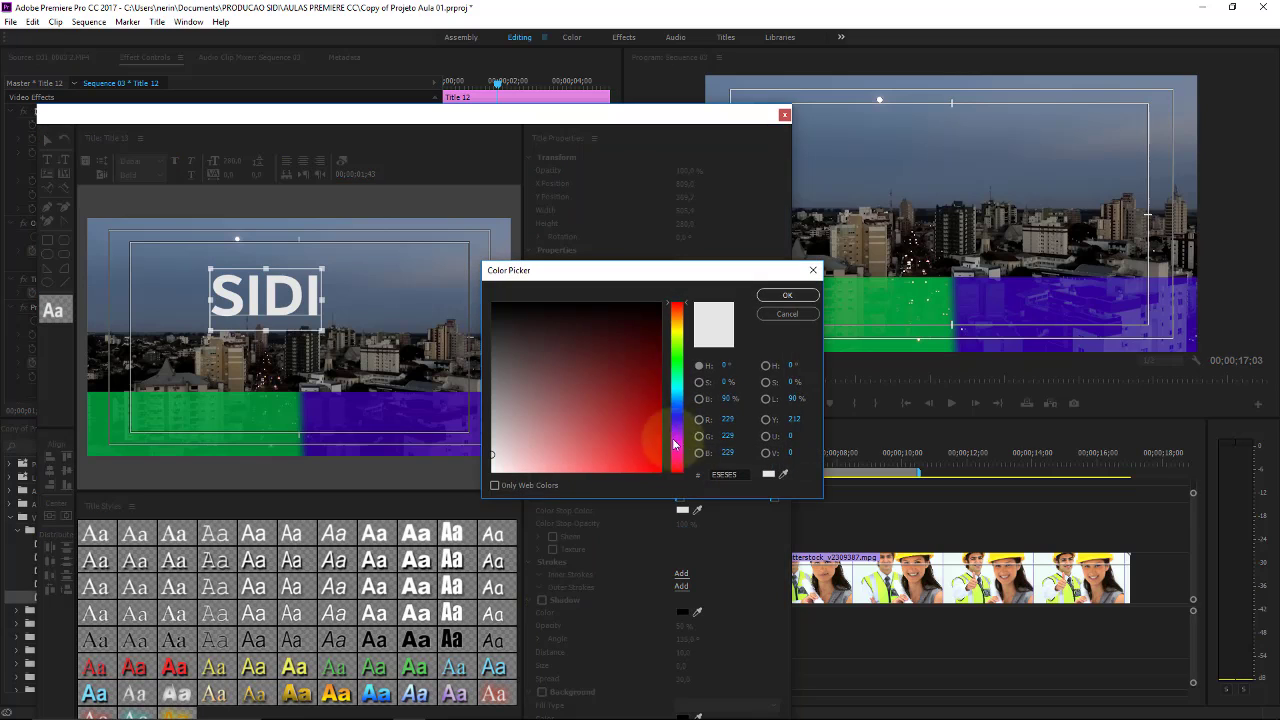
left_click(659, 451)
left_click(790, 297)
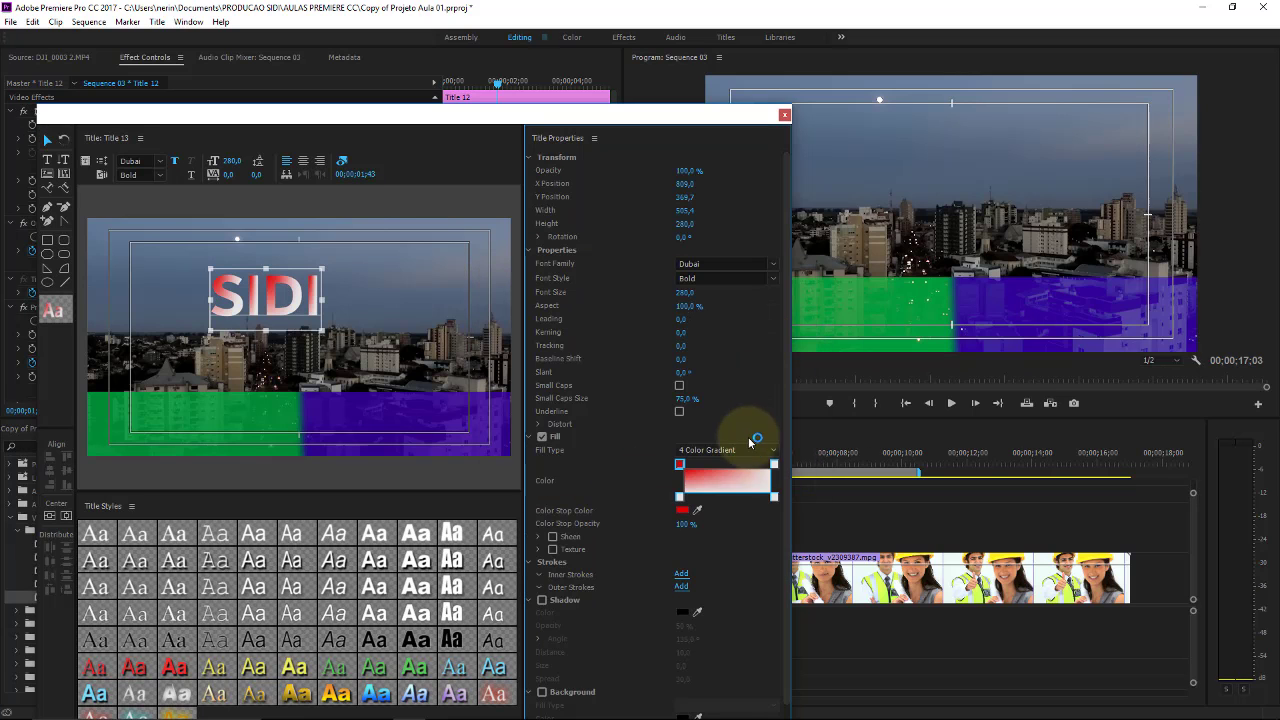
double_click(774, 465)
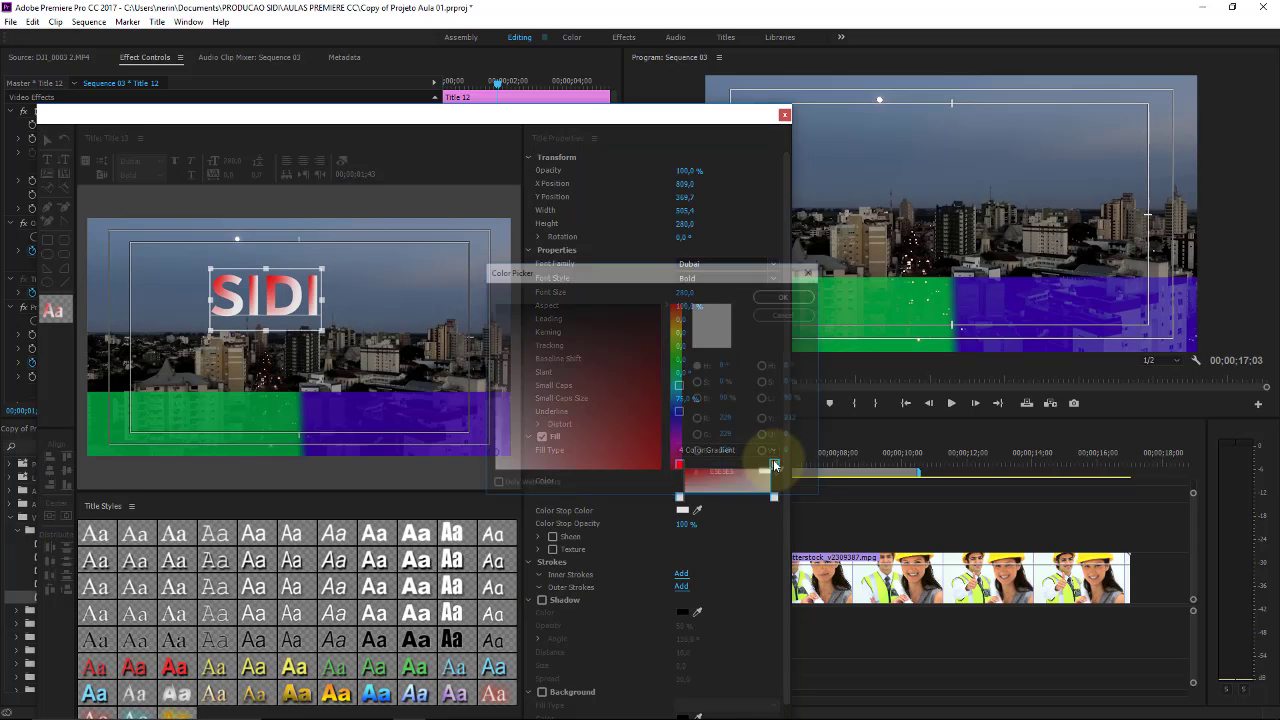
left_click(675, 358)
left_click(658, 453)
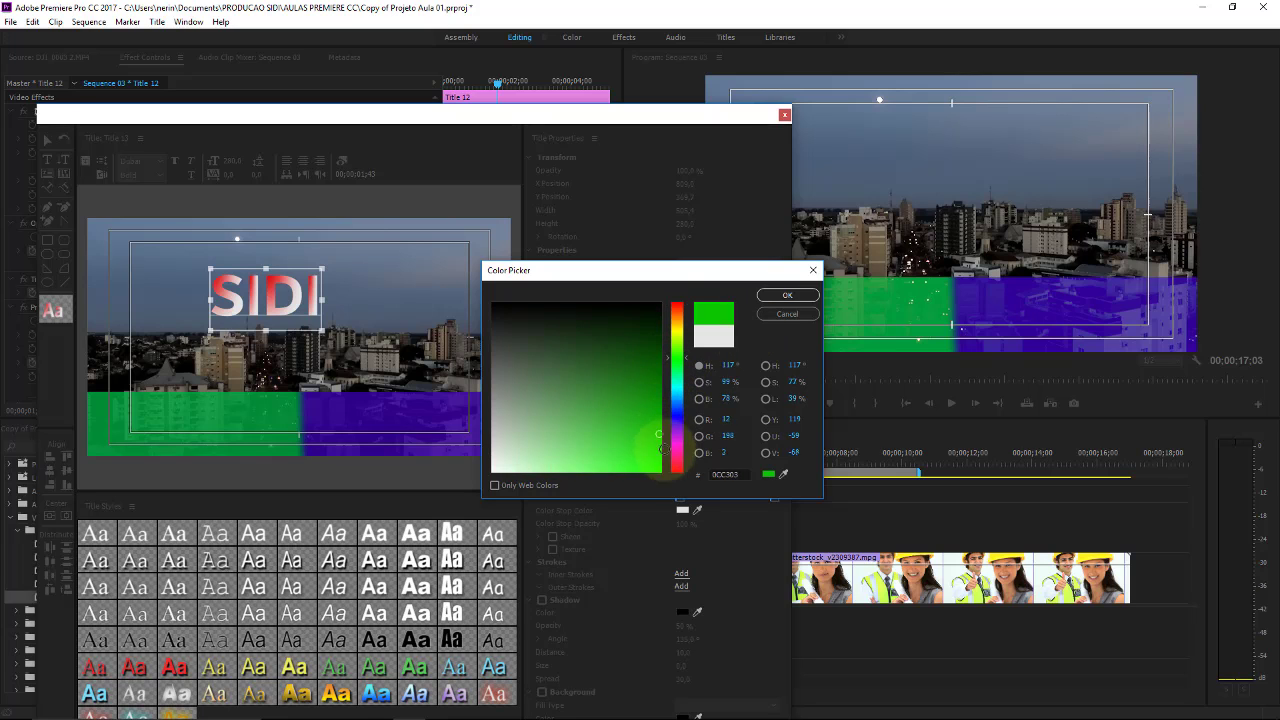
left_click(788, 296)
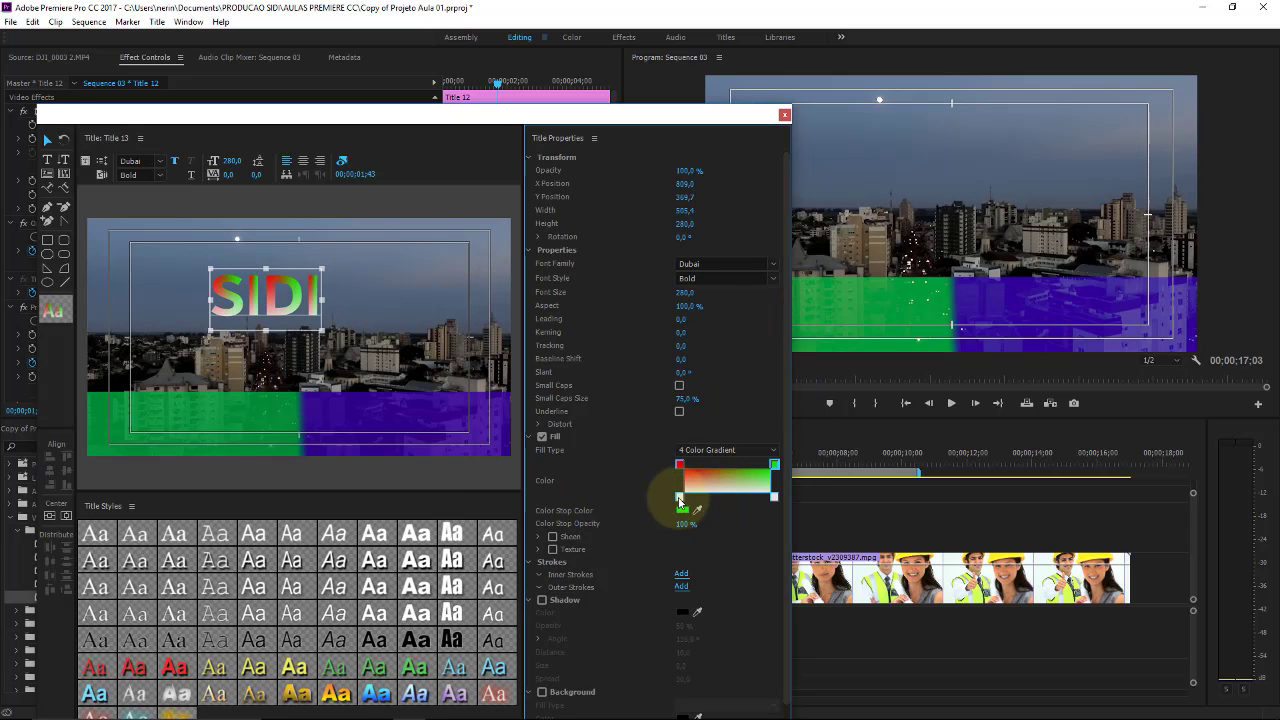
Colour the gradient's bottom-left corner cyan and bottom-right corner yellow.
double_click(679, 497)
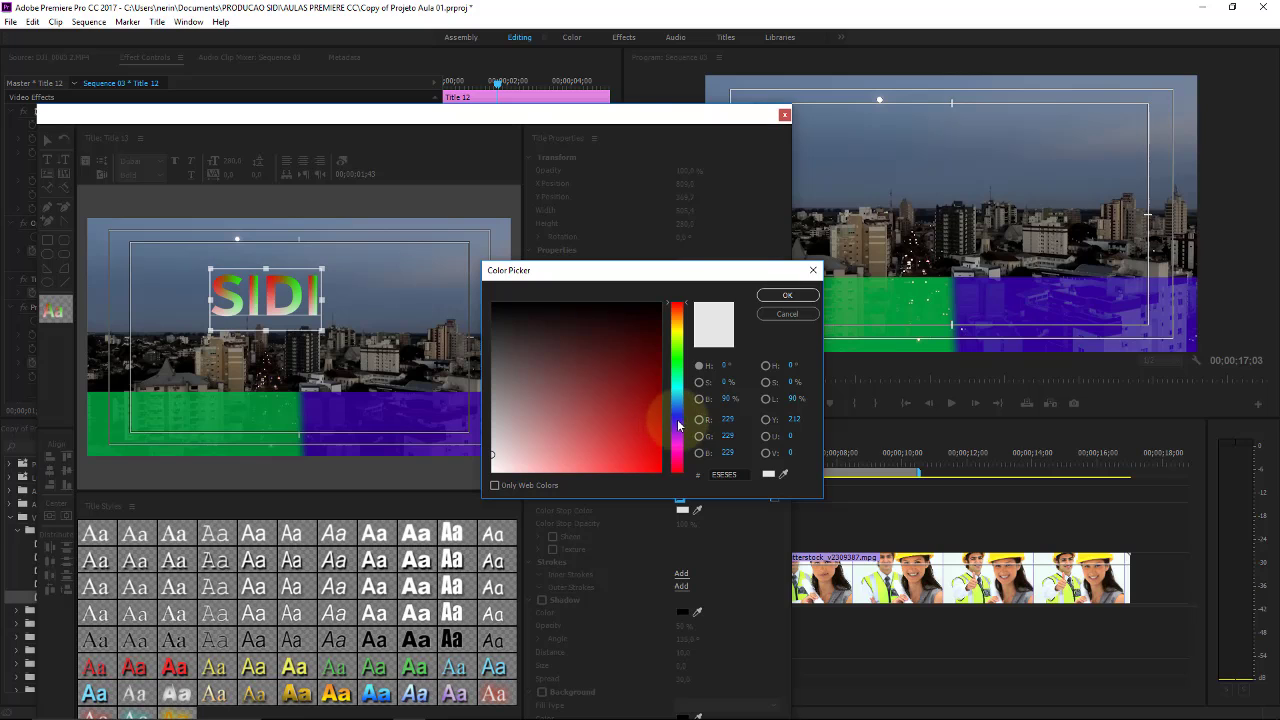
left_click_drag(679, 426, 676, 395)
left_click(659, 436)
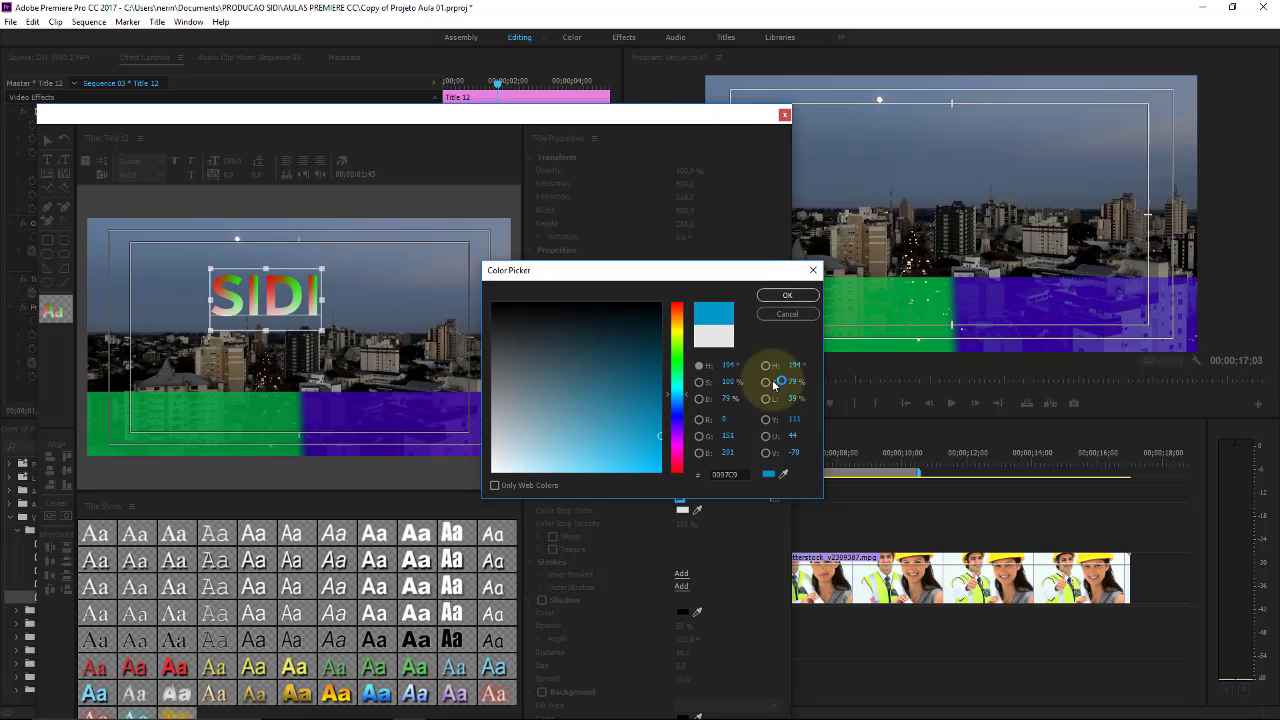
left_click(787, 295)
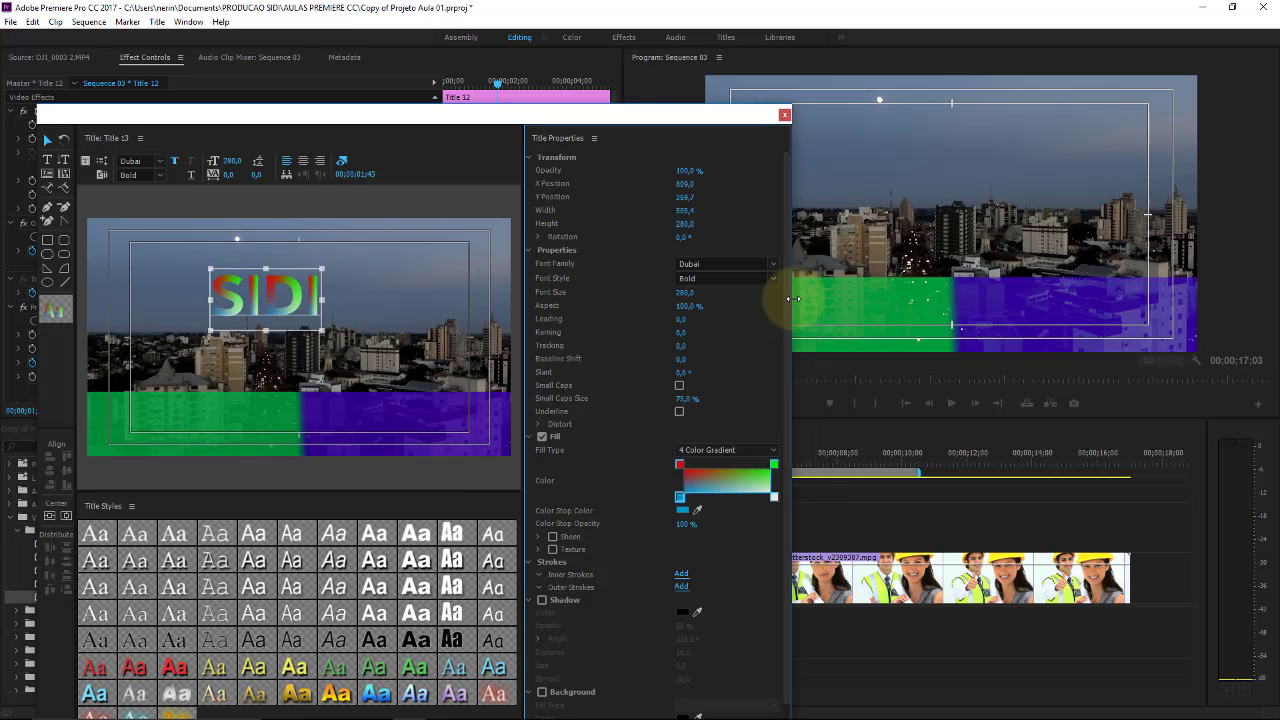
double_click(773, 498)
left_click(678, 335)
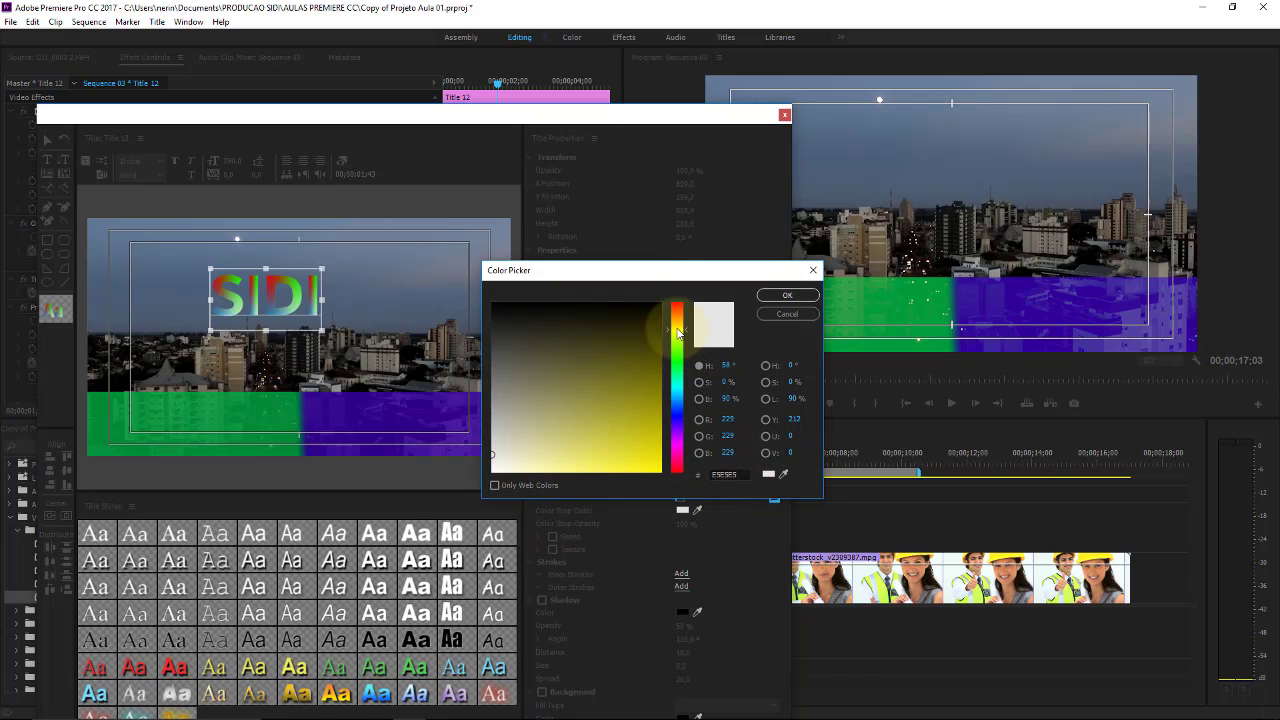
left_click(655, 460)
left_click(778, 297)
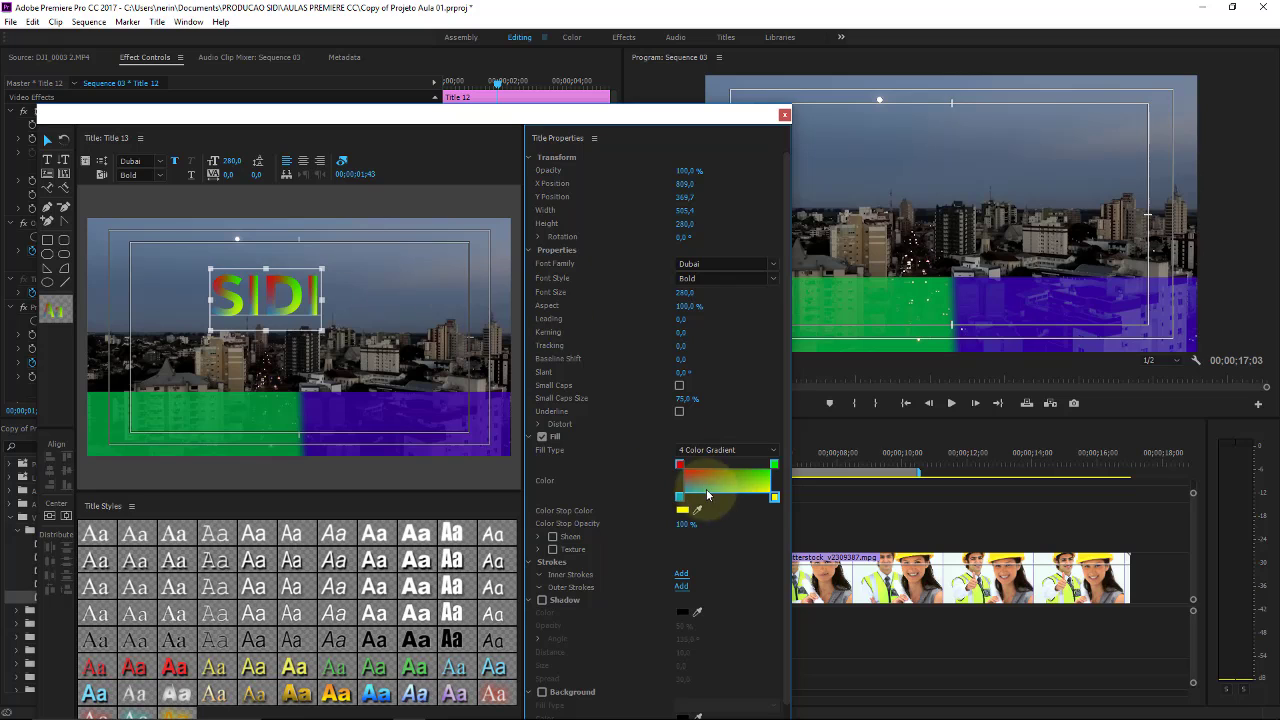
Close the title editor and place Title 13 on track V3 from the Videos bin.
left_click(785, 117)
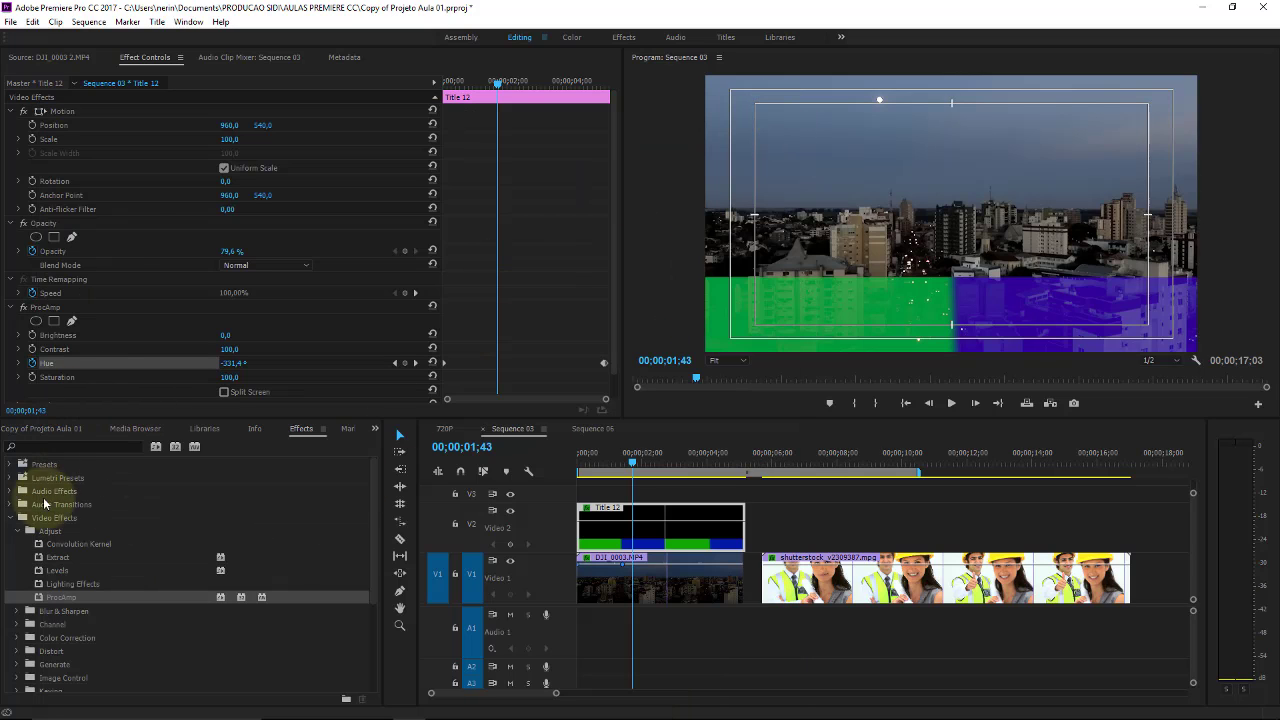
left_click(38, 436)
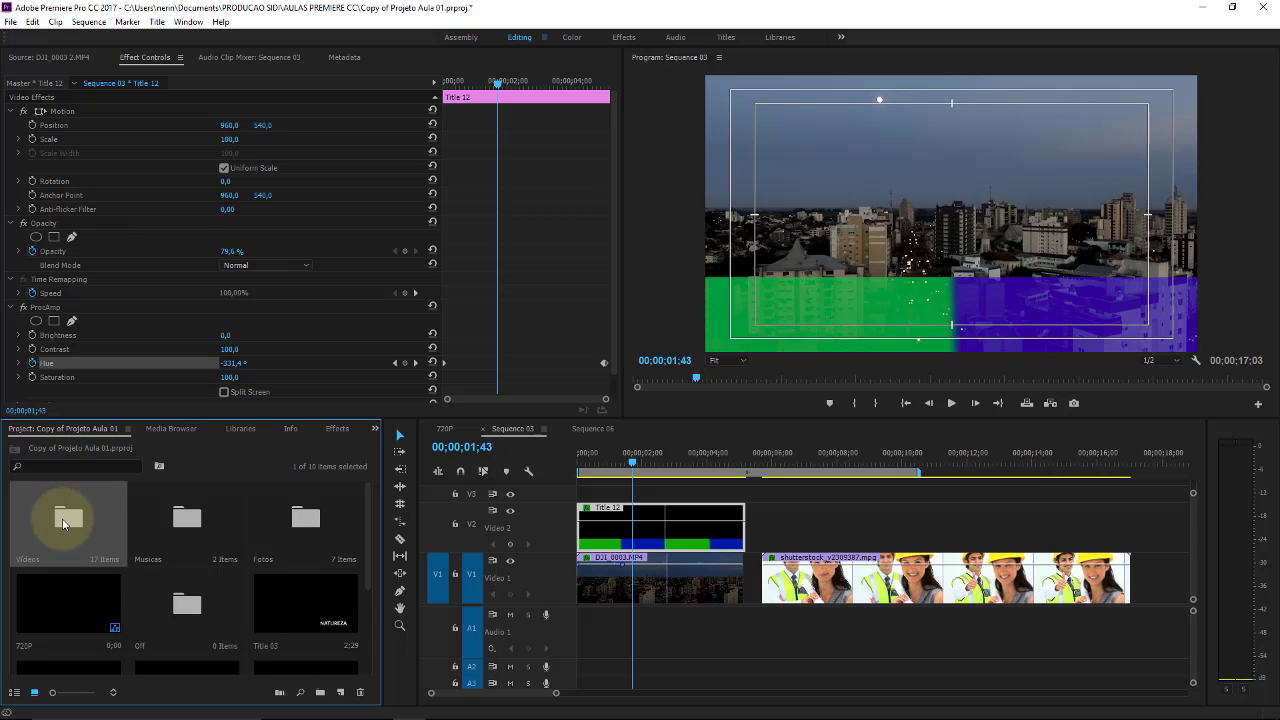
double_click(68, 517)
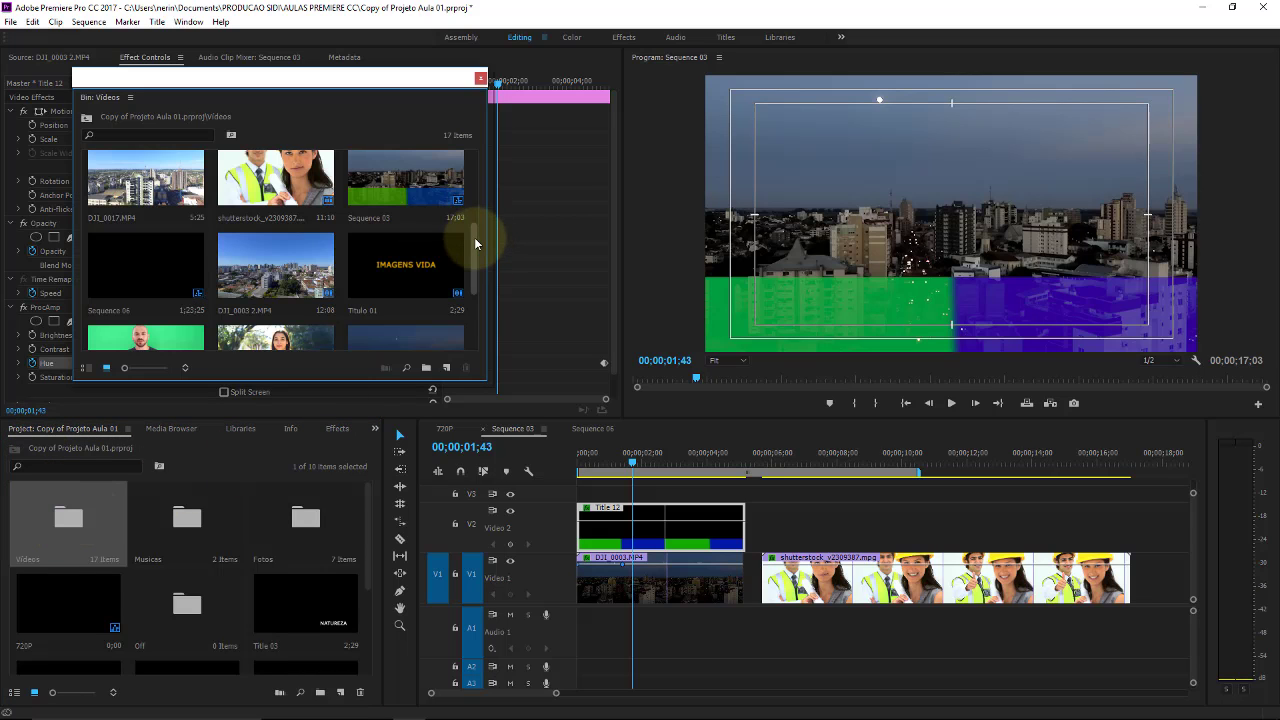
left_click_drag(476, 242, 479, 314)
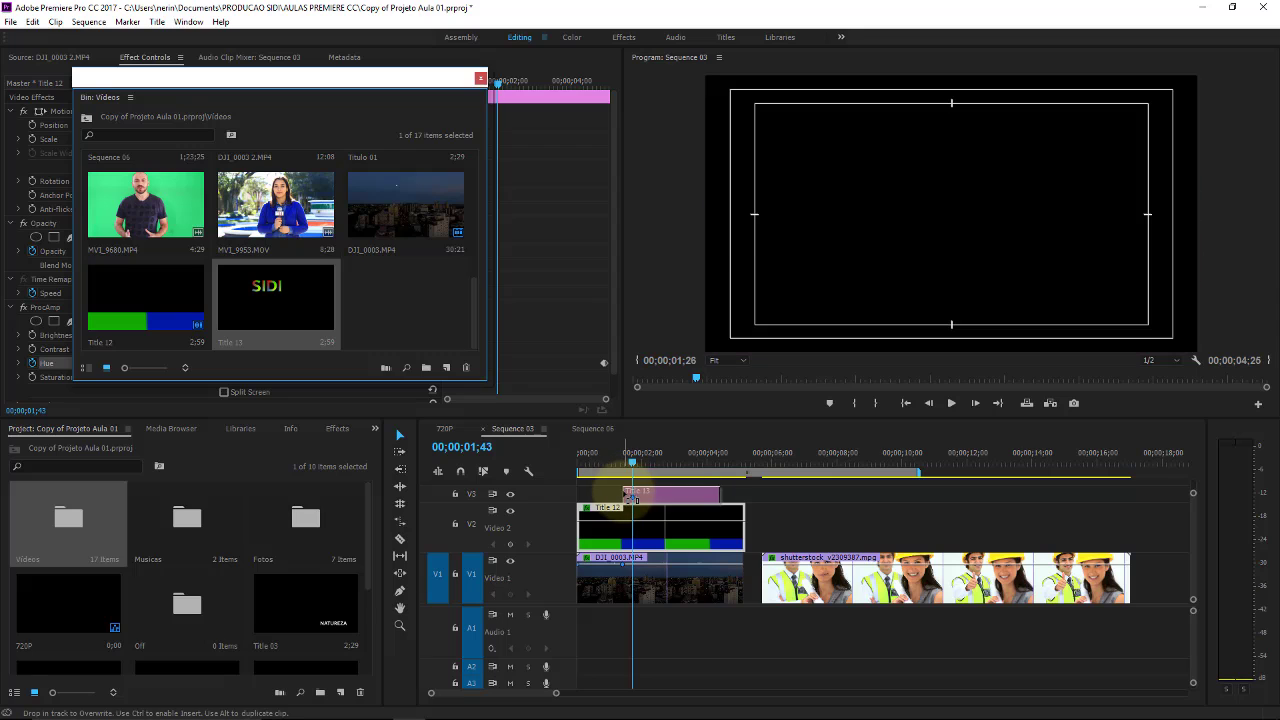
left_click_drag(310, 315, 628, 493)
left_click(480, 80)
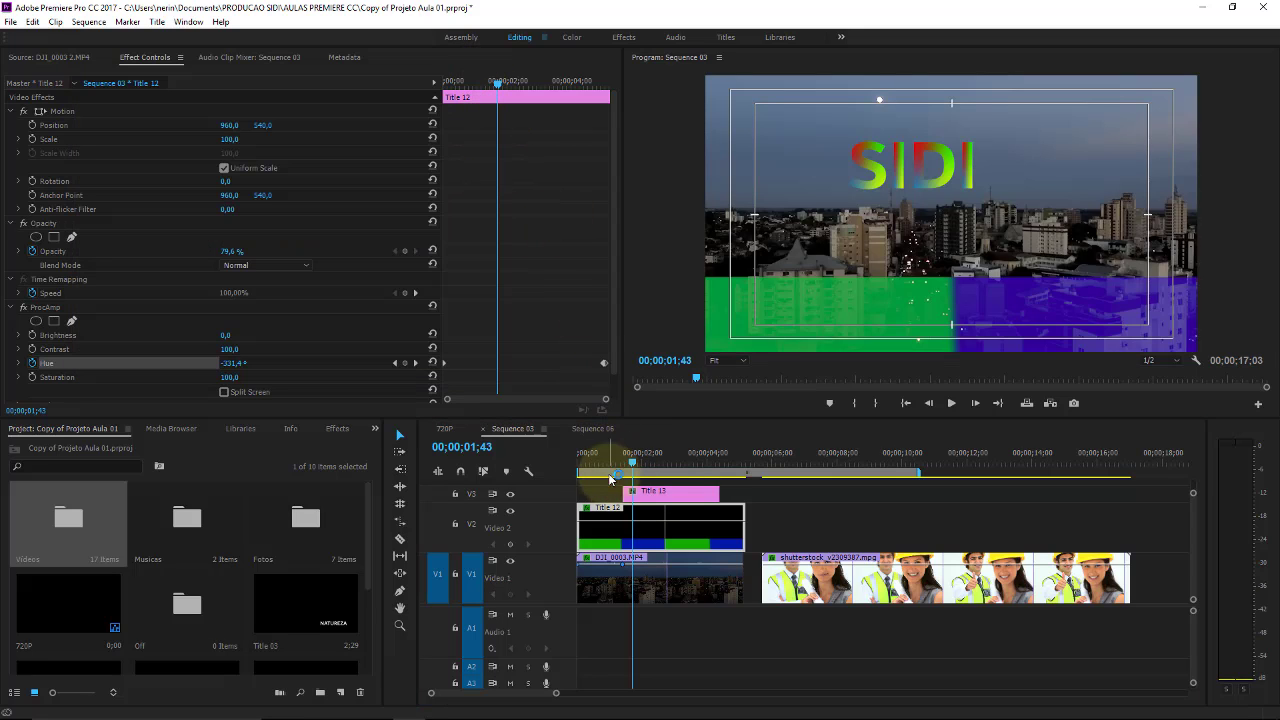
Extend Title 13 to start earlier and apply ProcAmp to it.
left_click_drag(596, 487, 590, 490)
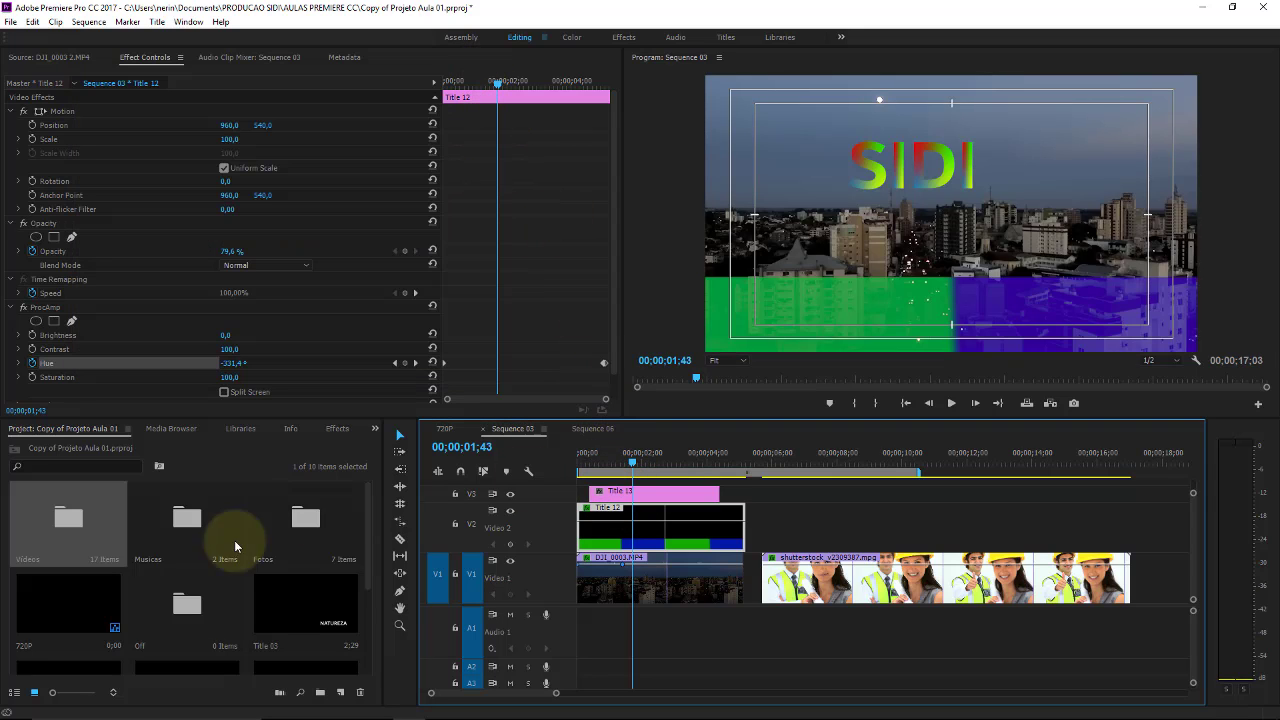
left_click(337, 428)
mouse_move(62, 597)
left_mouse_down()
mouse_move(640, 493)
mouse_move(594, 457)
left_mouse_up()
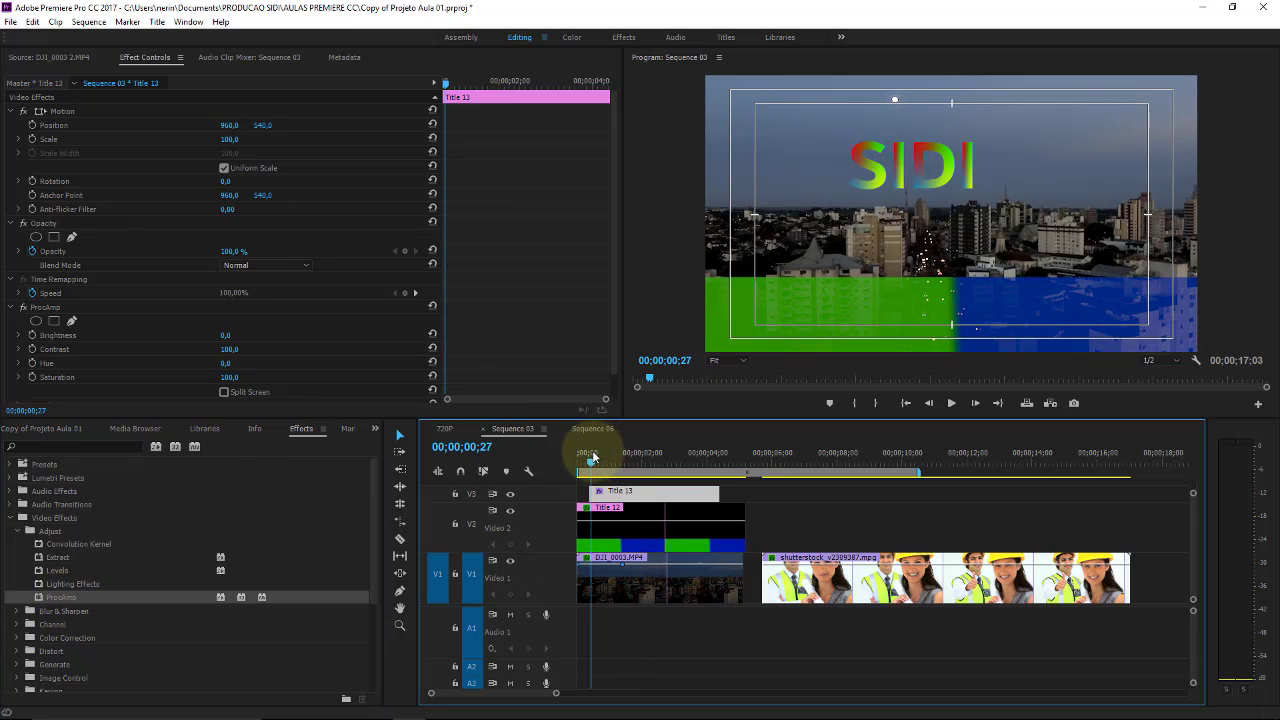
Keyframe ProcAmp Hue at the title's start and change it near the end.
left_click(31, 364)
left_click_drag(513, 95, 601, 73)
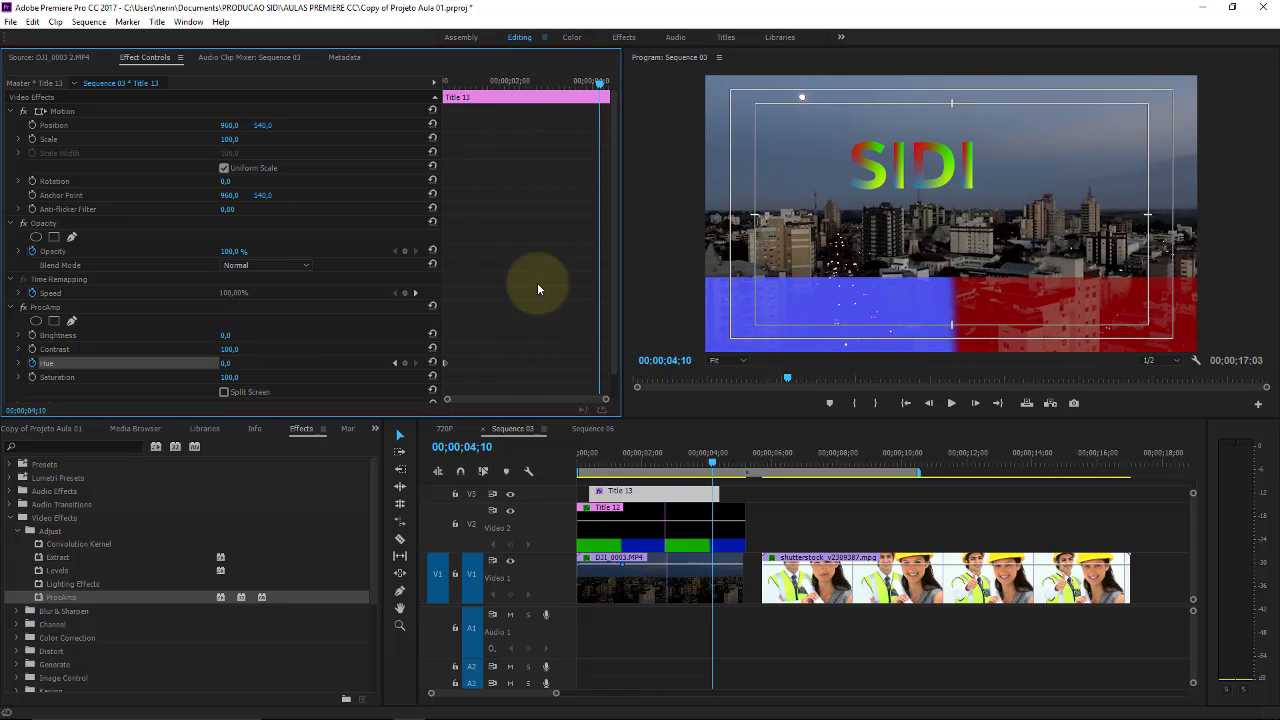
left_click(396, 363)
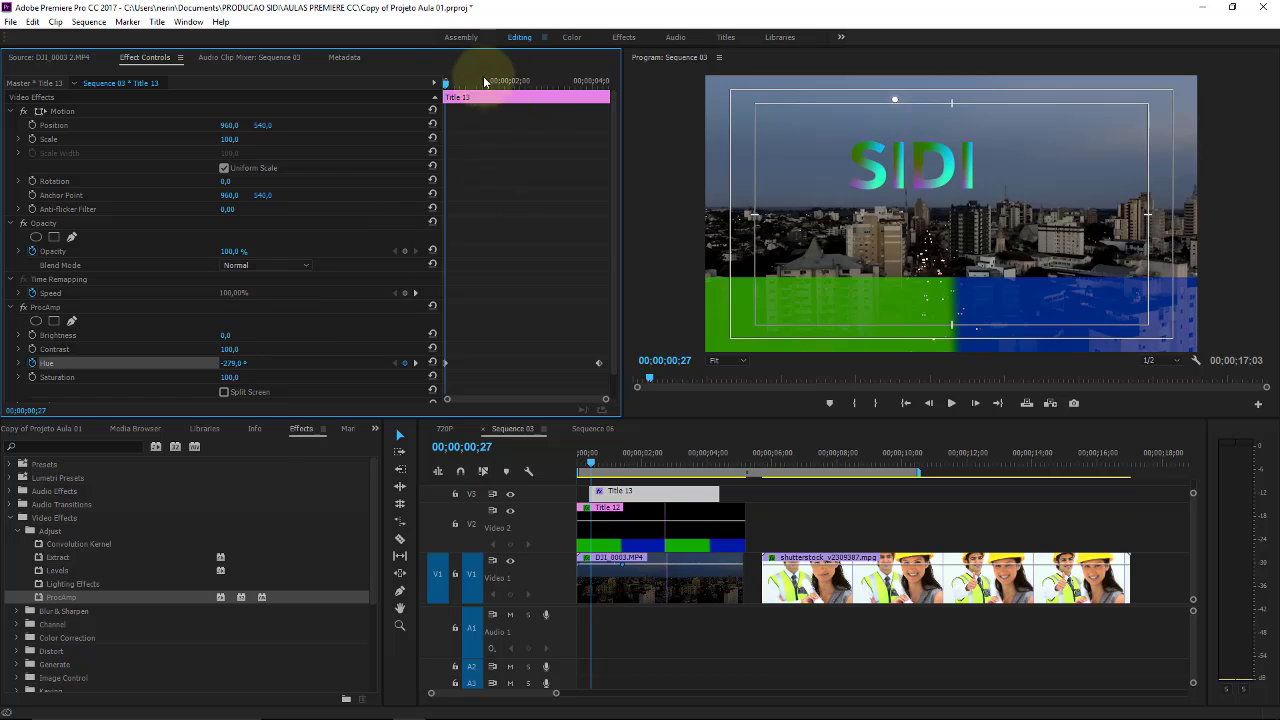
left_click(467, 83)
left_click_drag(480, 85, 604, 85)
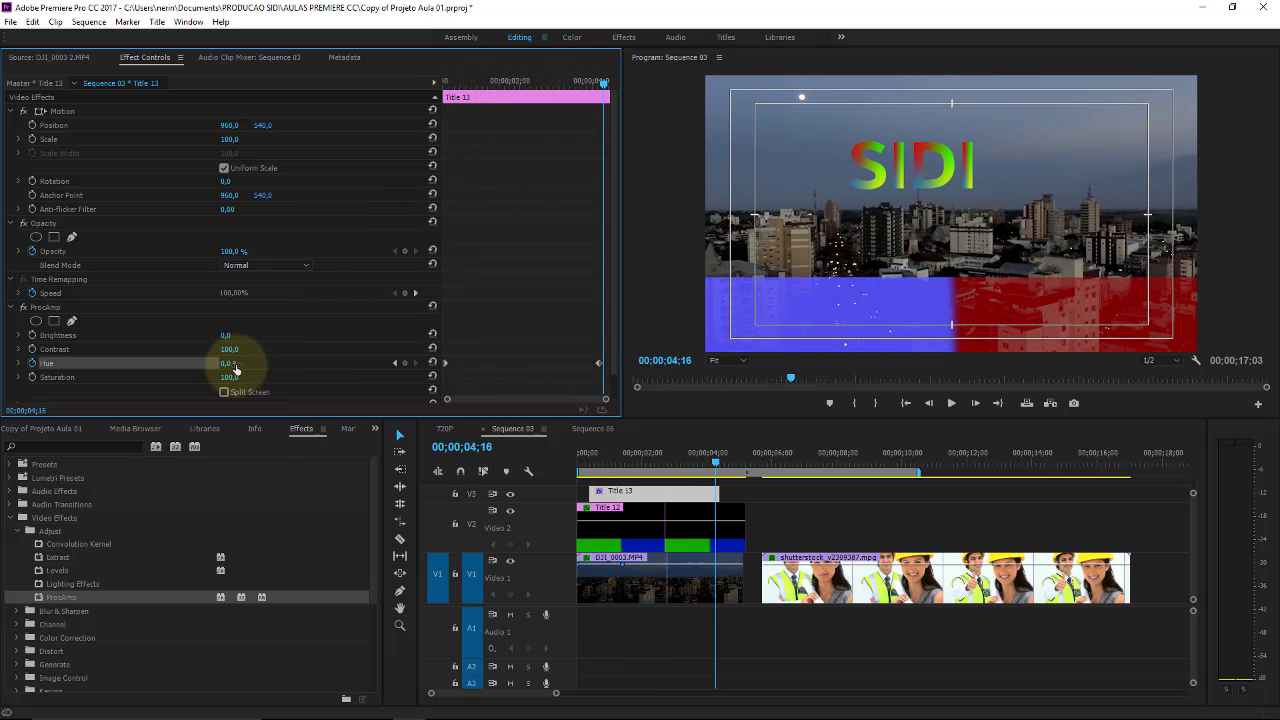
left_click_drag(235, 369, 283, 368)
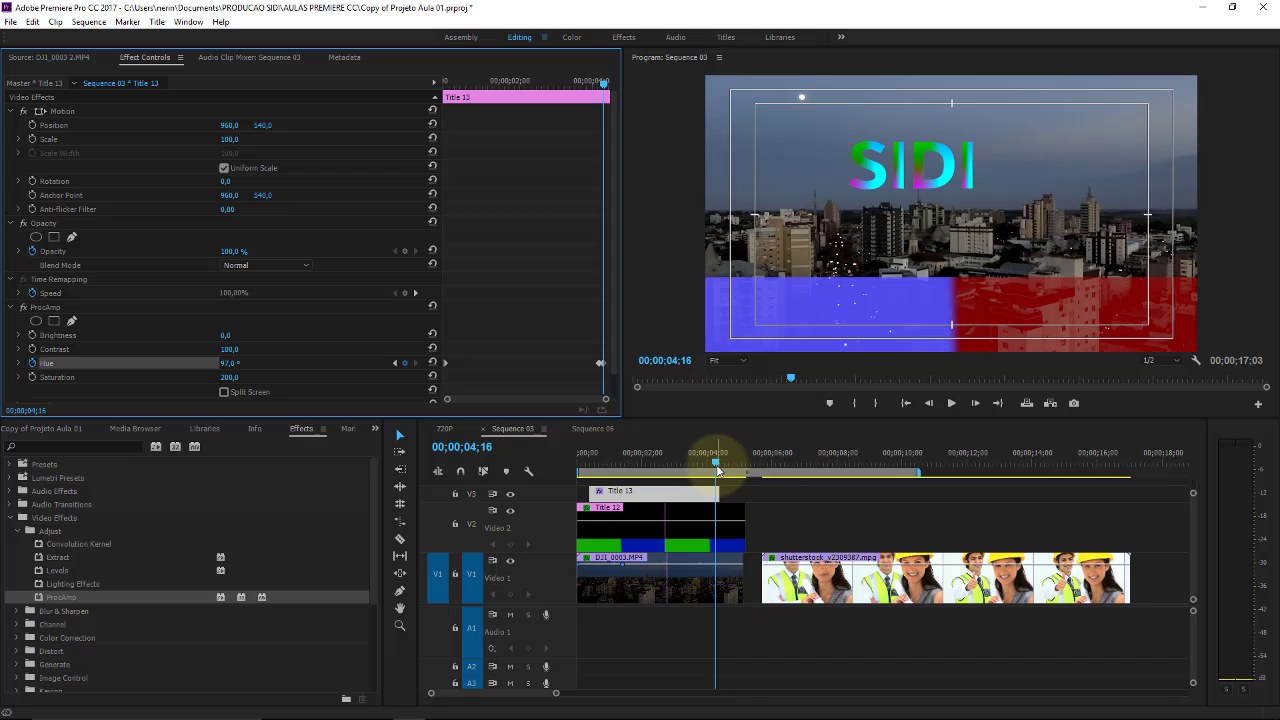
Preview the SIDI colour cycling by scrubbing and playback, then select the Title 12 bar.
left_click_drag(717, 466, 584, 466)
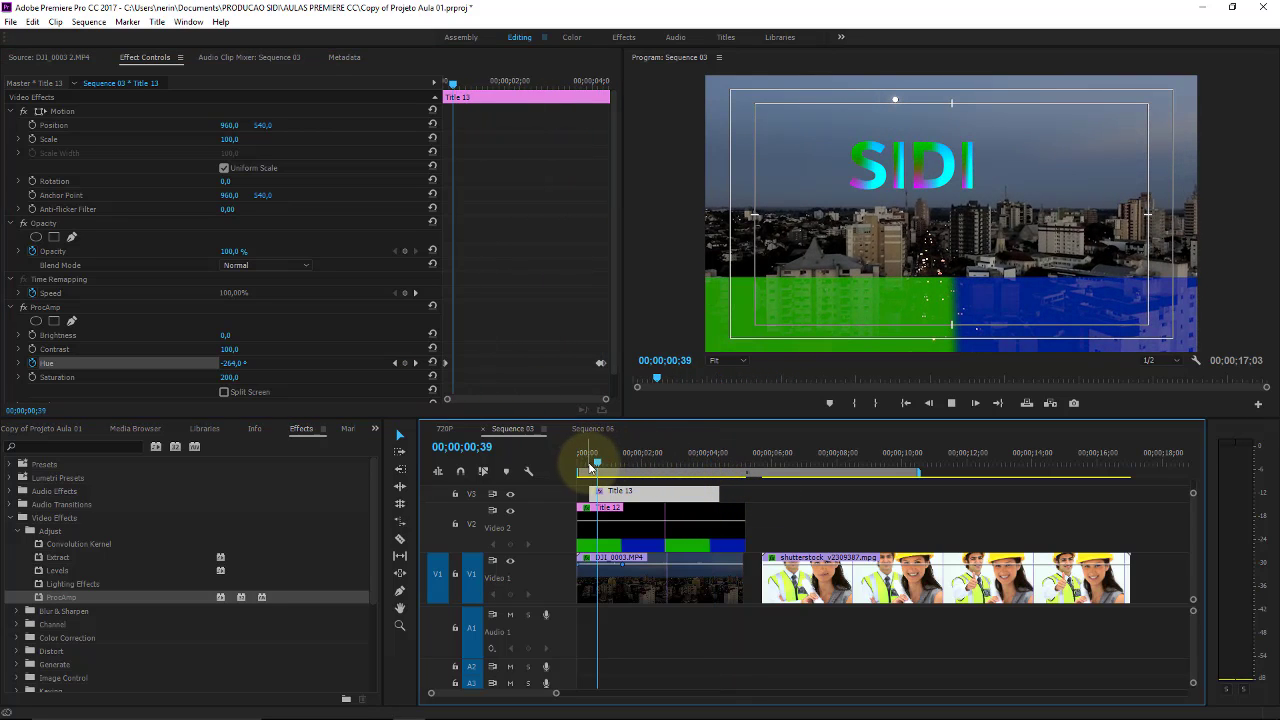
key("space")
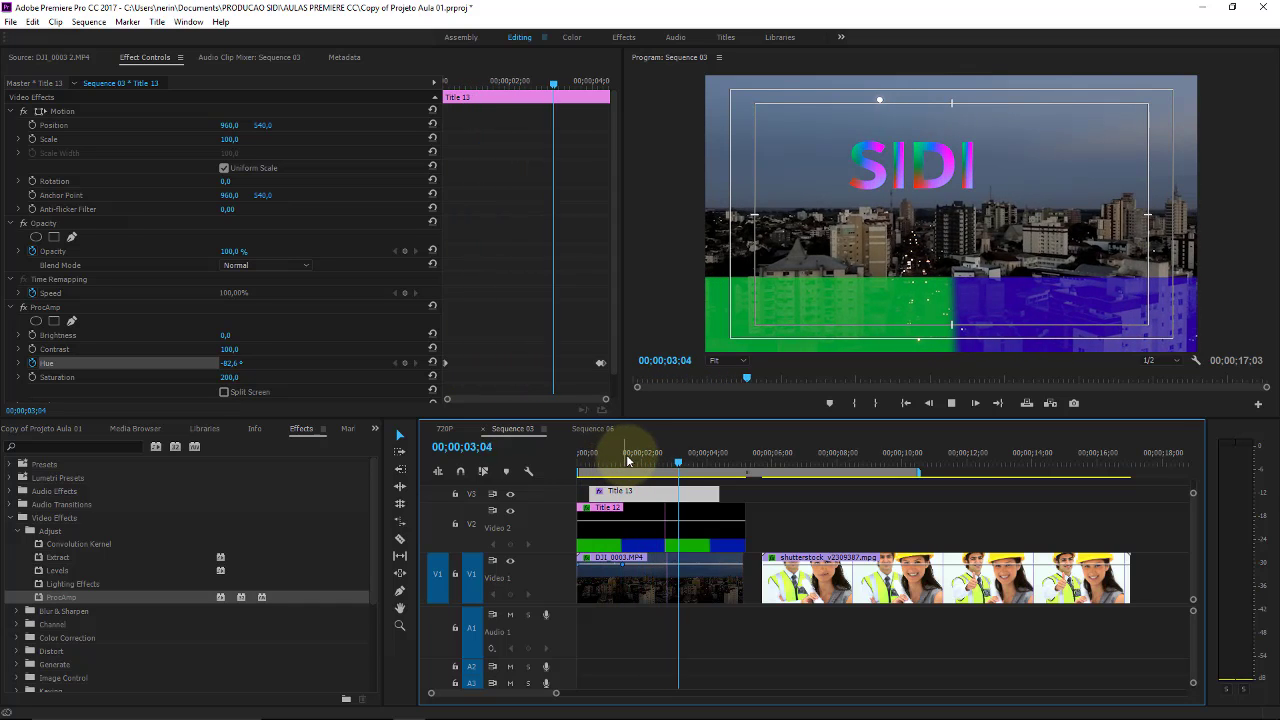
key("space")
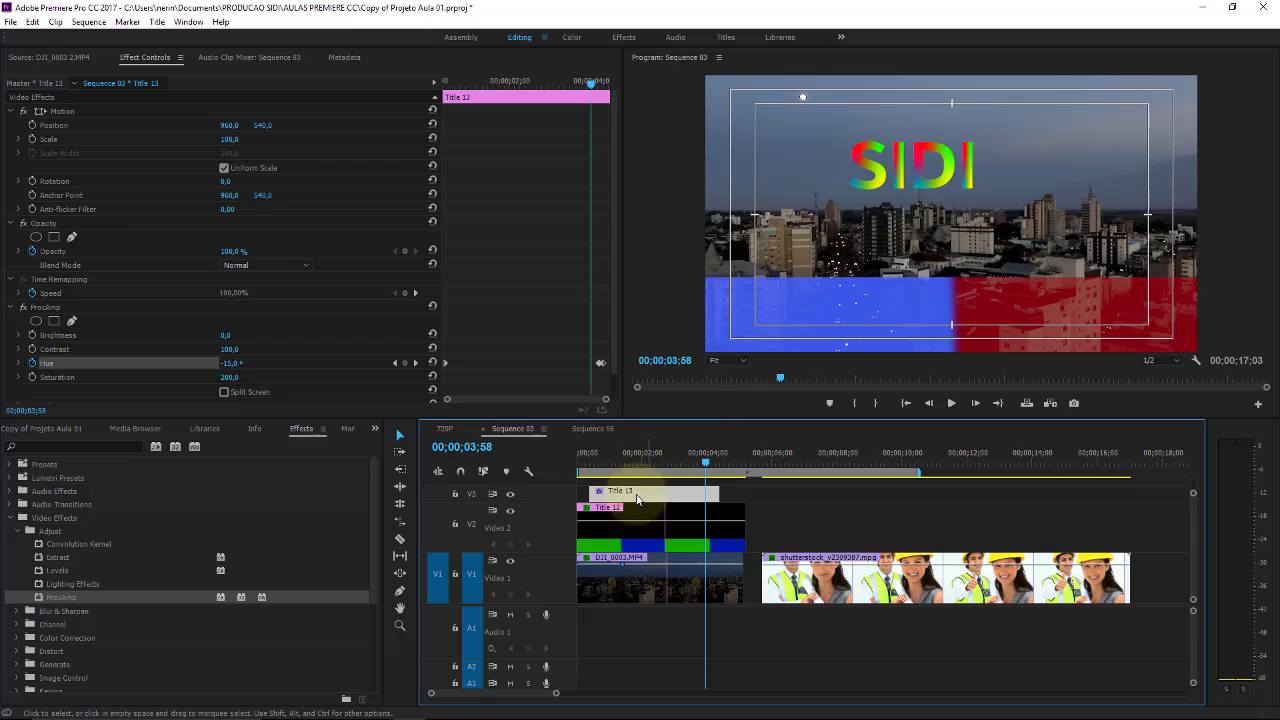
left_click(643, 548)
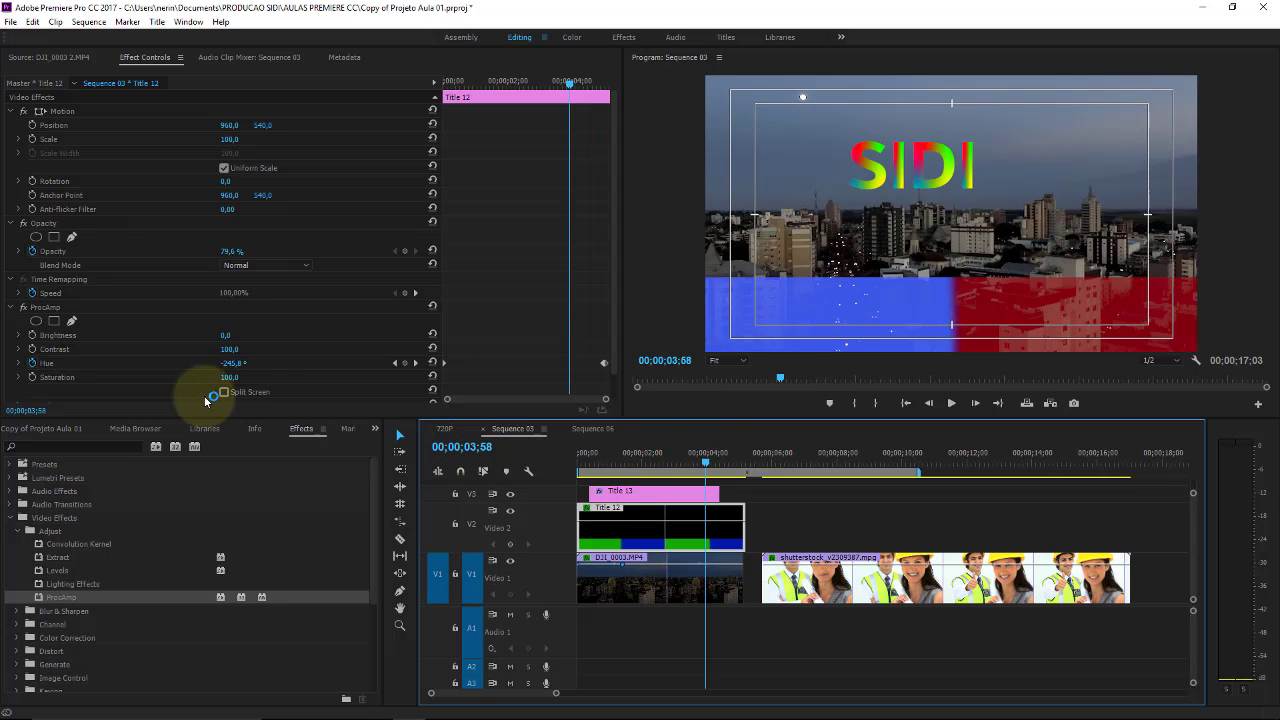
left_click(644, 458)
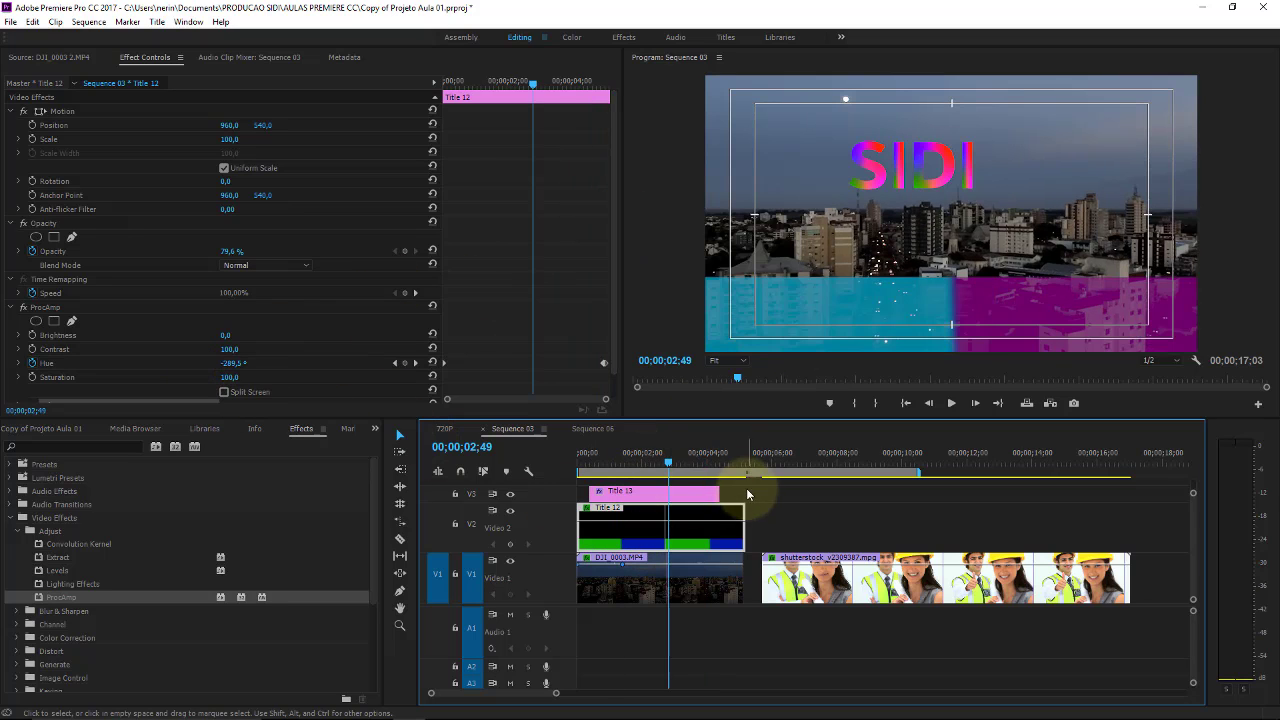
left_click(658, 458)
left_click_drag(676, 458, 658, 458)
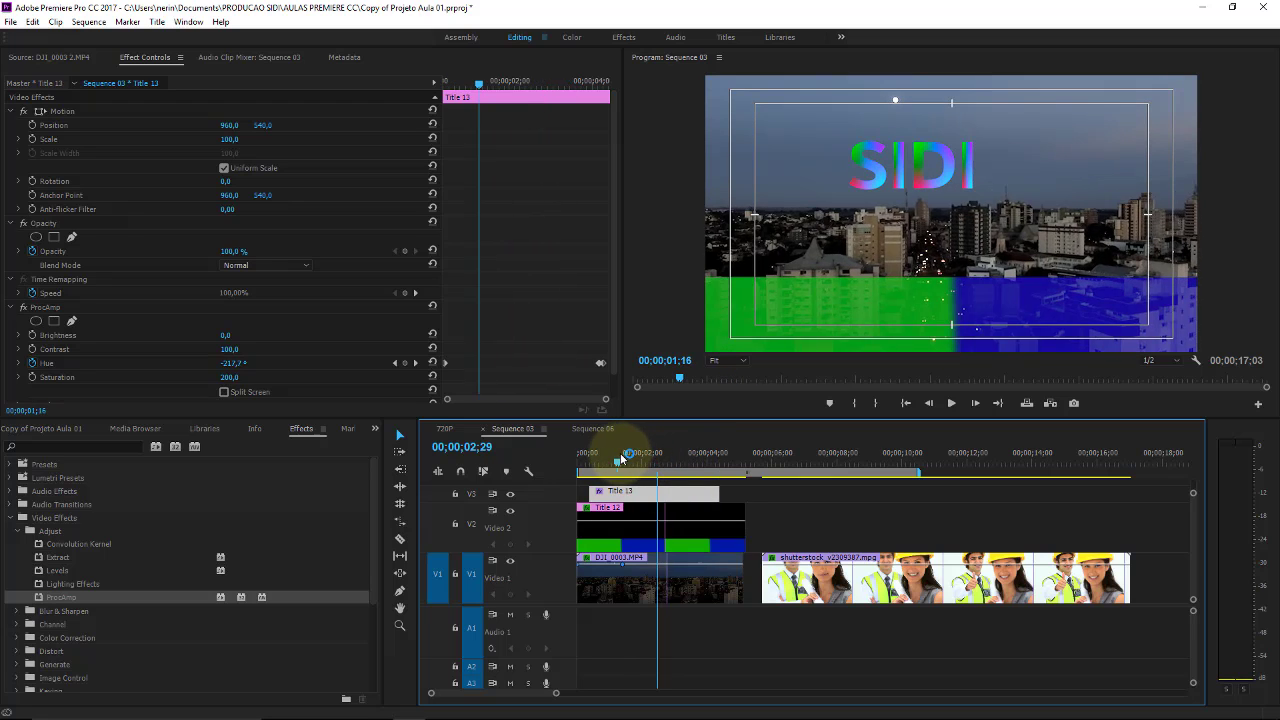
left_click(623, 453)
left_click(626, 545)
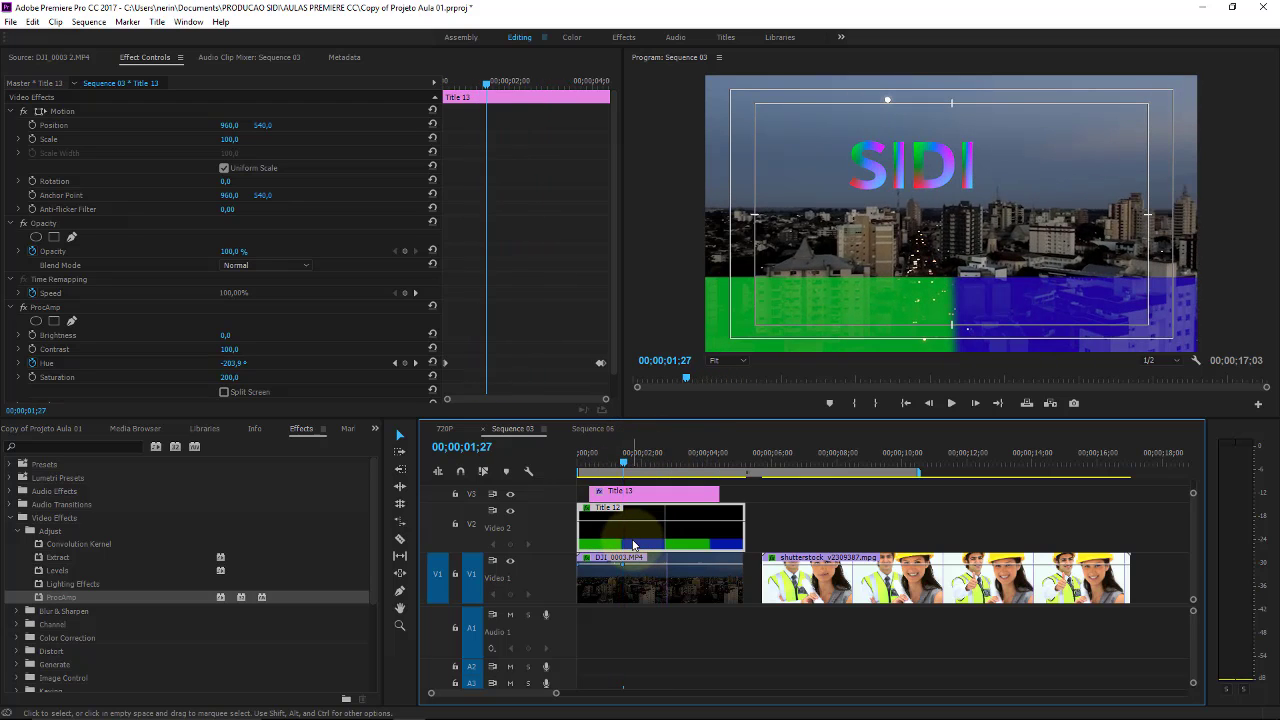
Switch Title 12's bar to a 4 Color Gradient and make its bottom-right corner yellow.
double_click(625, 547)
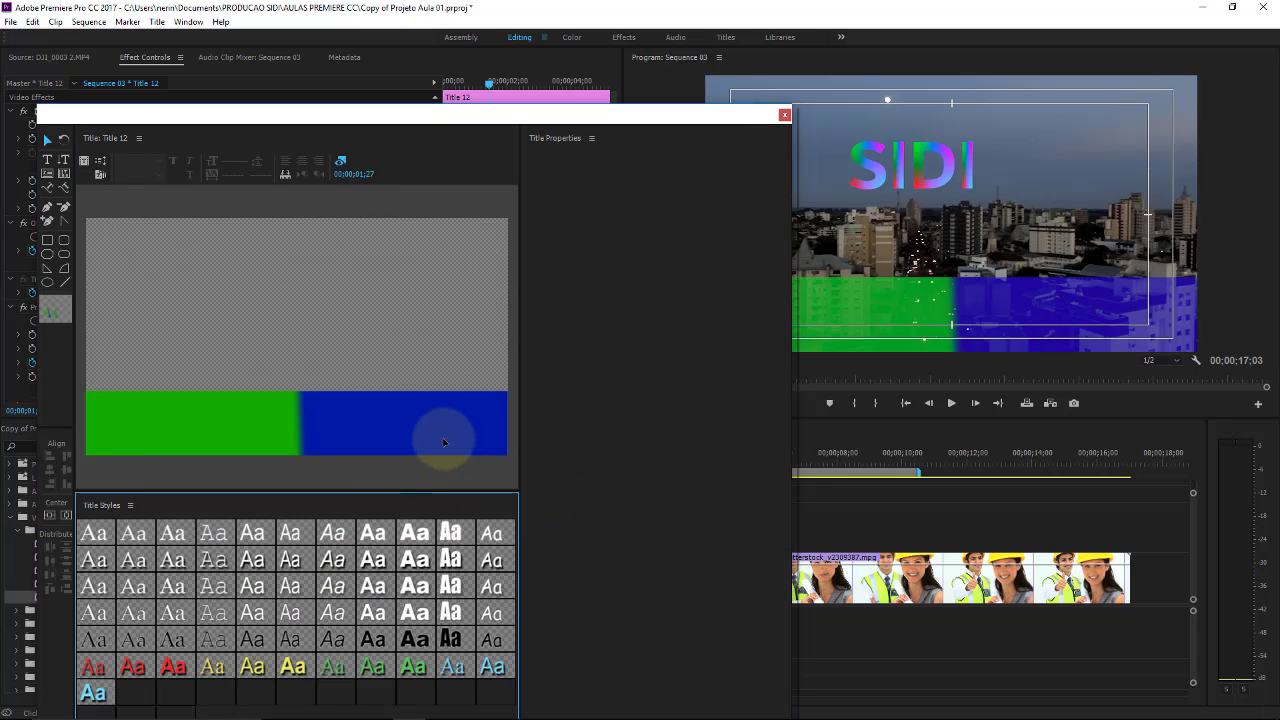
left_click(444, 442)
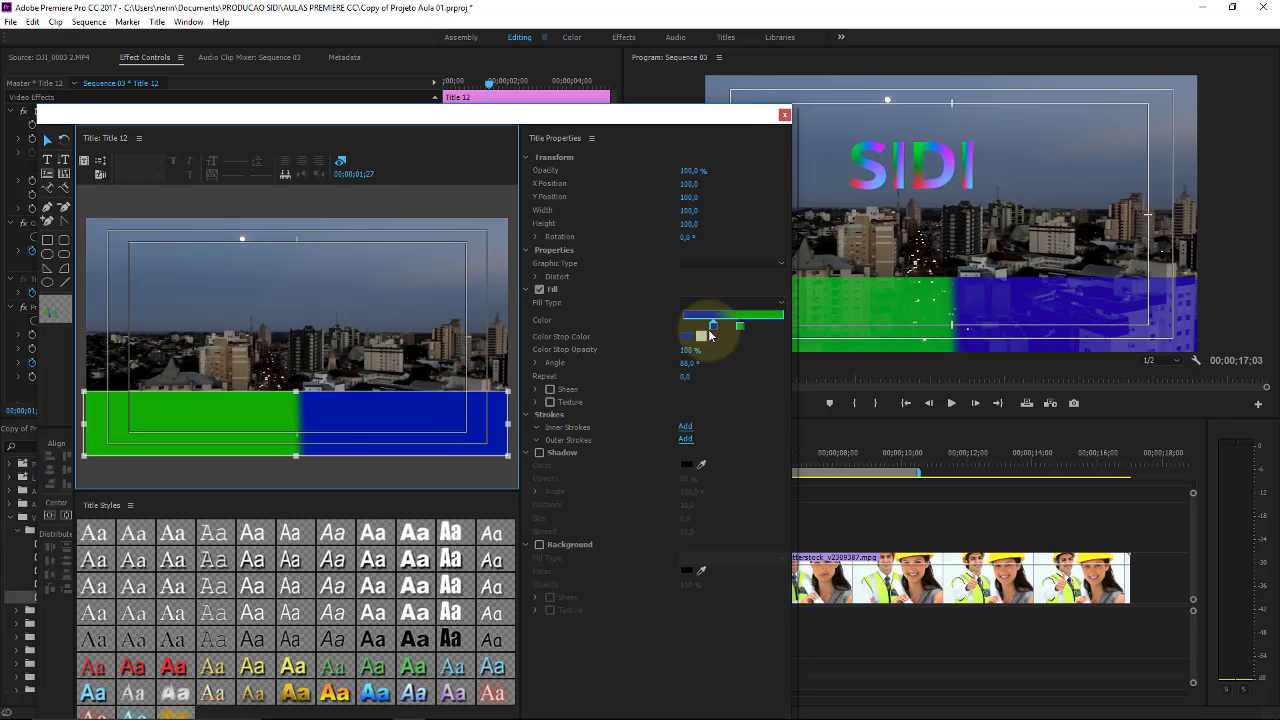
left_click(755, 303)
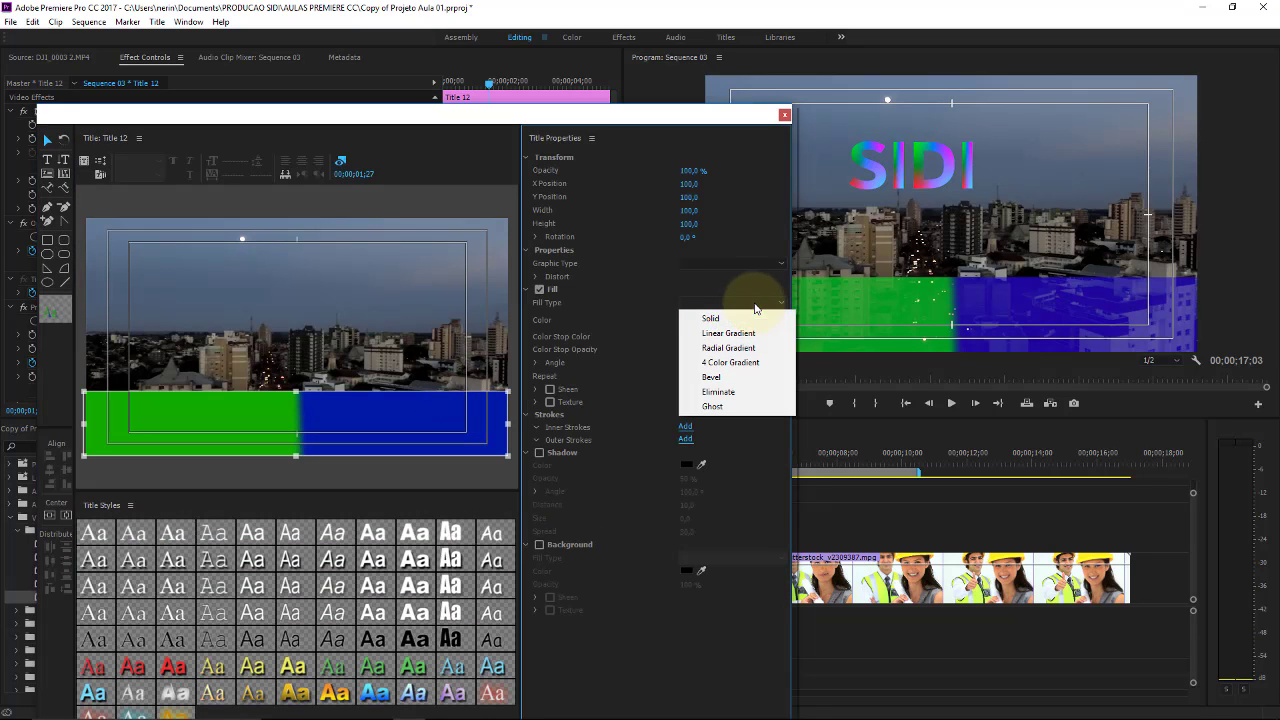
left_click(754, 362)
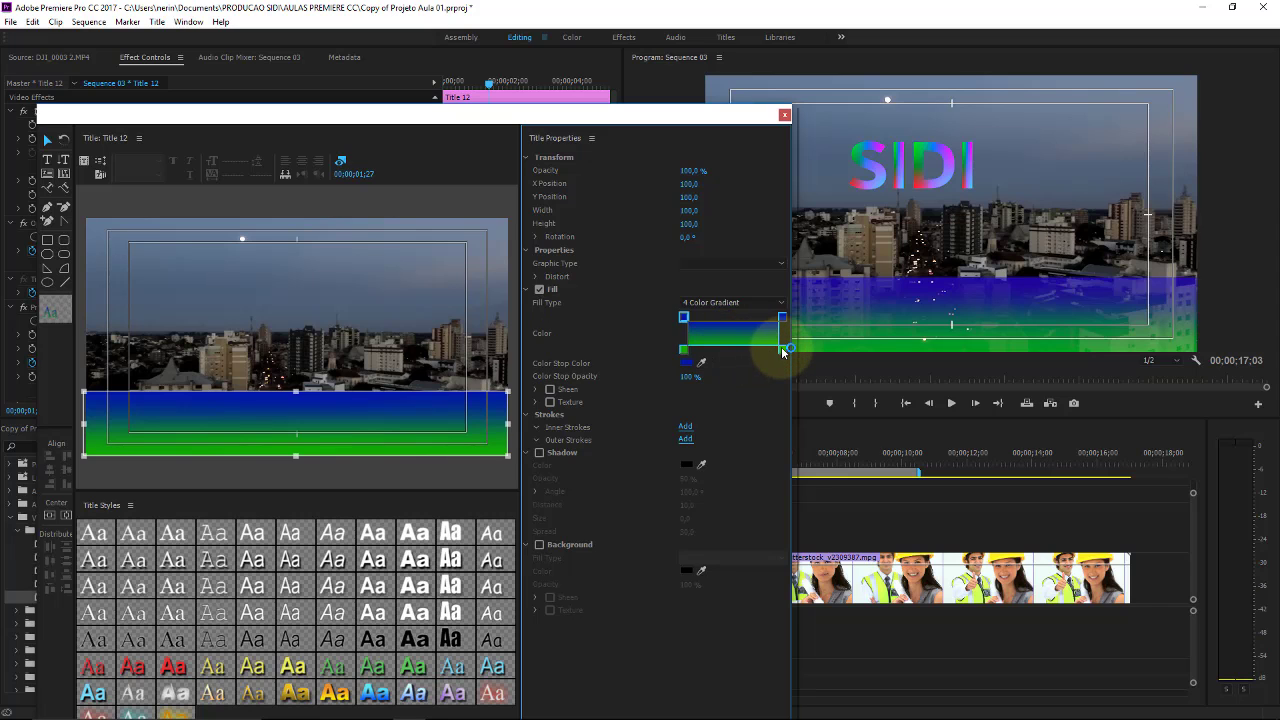
double_click(782, 348)
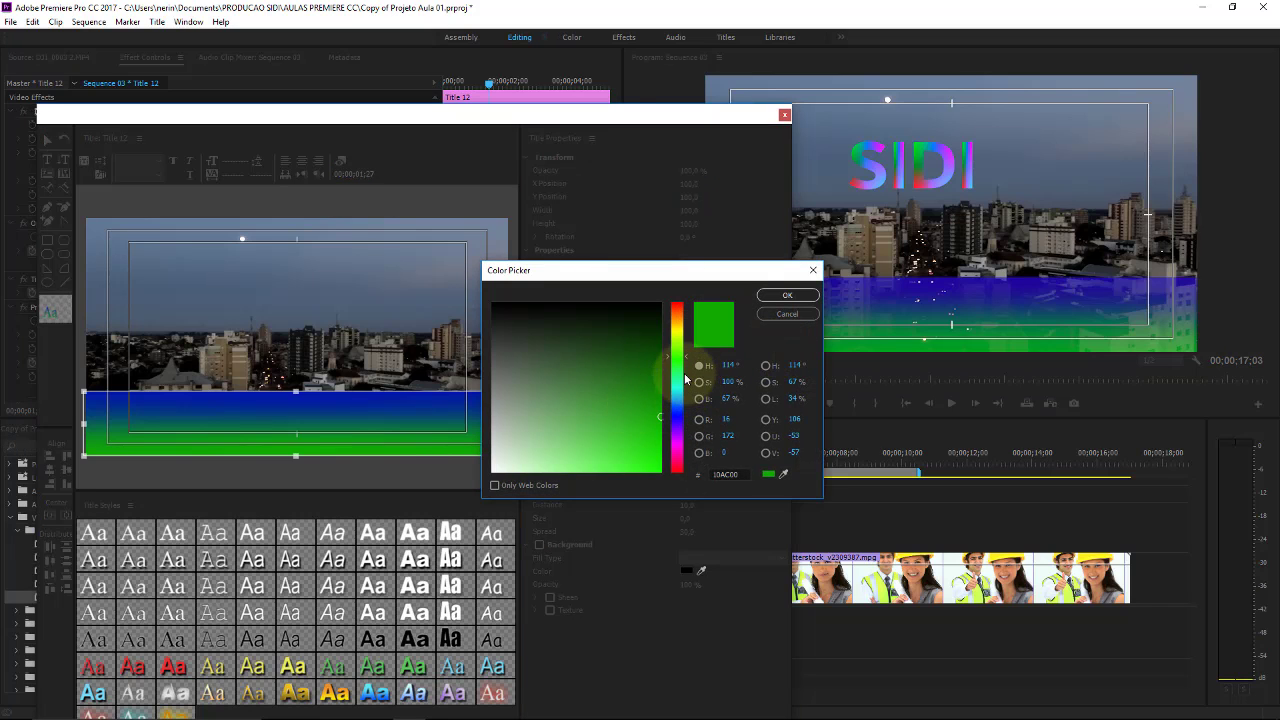
left_click(668, 330)
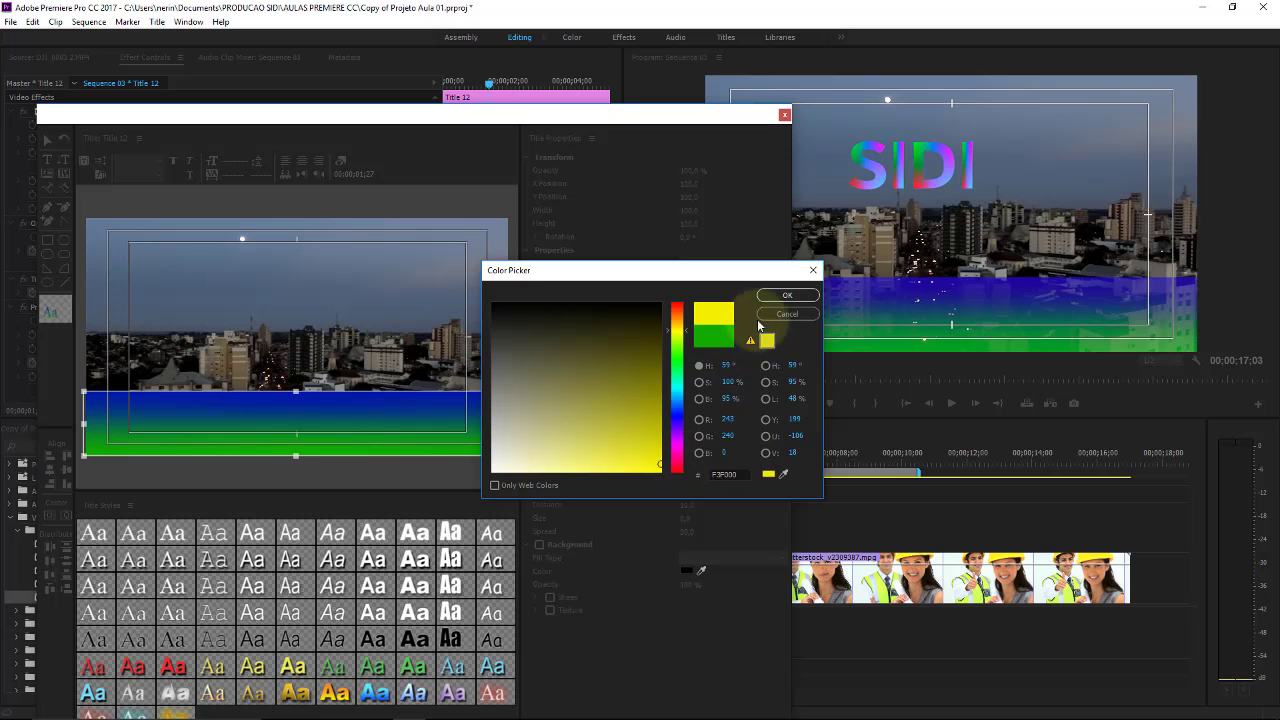
left_click(785, 296)
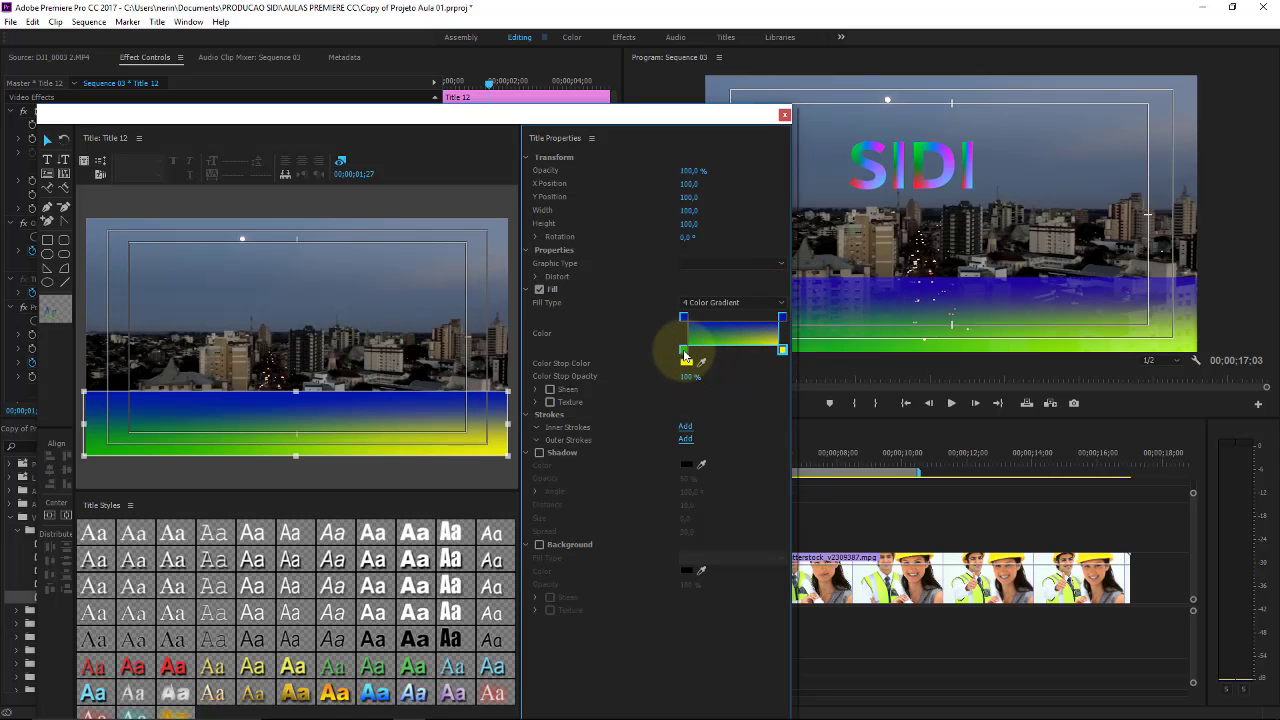
Set the gradient's top-right corner to pure red and close the title editor.
double_click(685, 352)
left_click(772, 298)
left_click(783, 318)
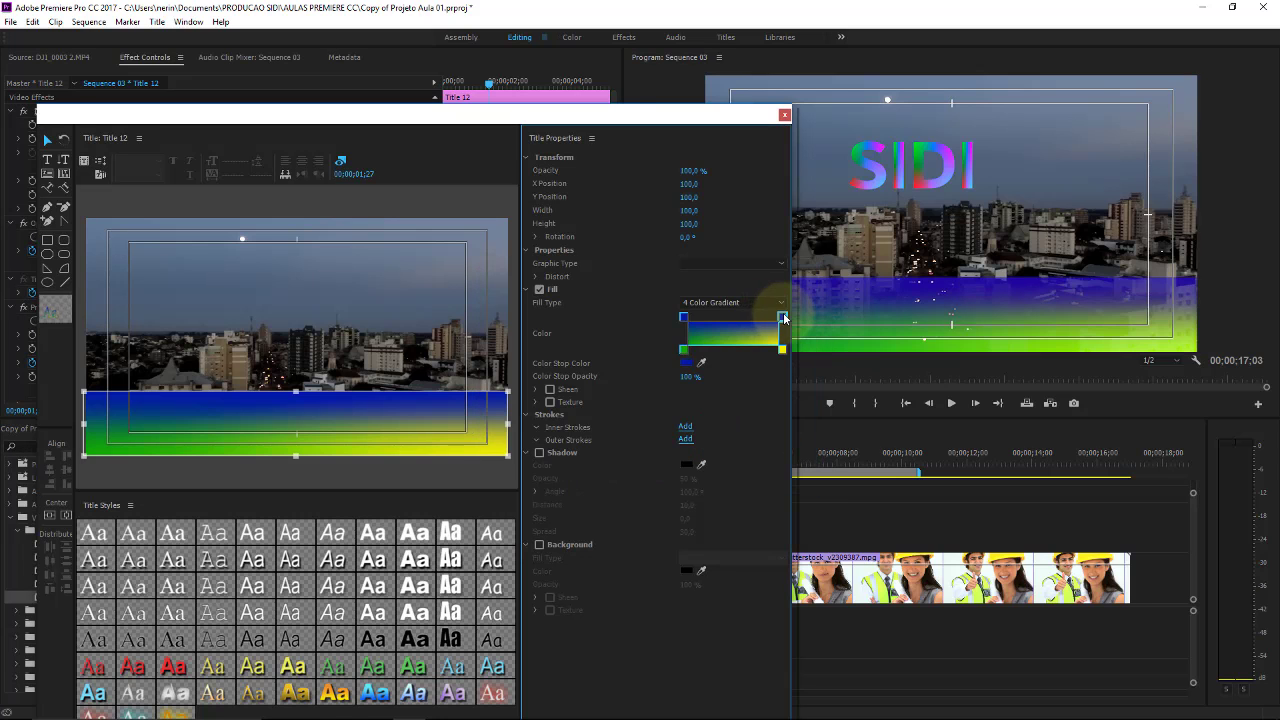
double_click(783, 318)
left_click(651, 319)
left_click_drag(677, 317, 677, 302)
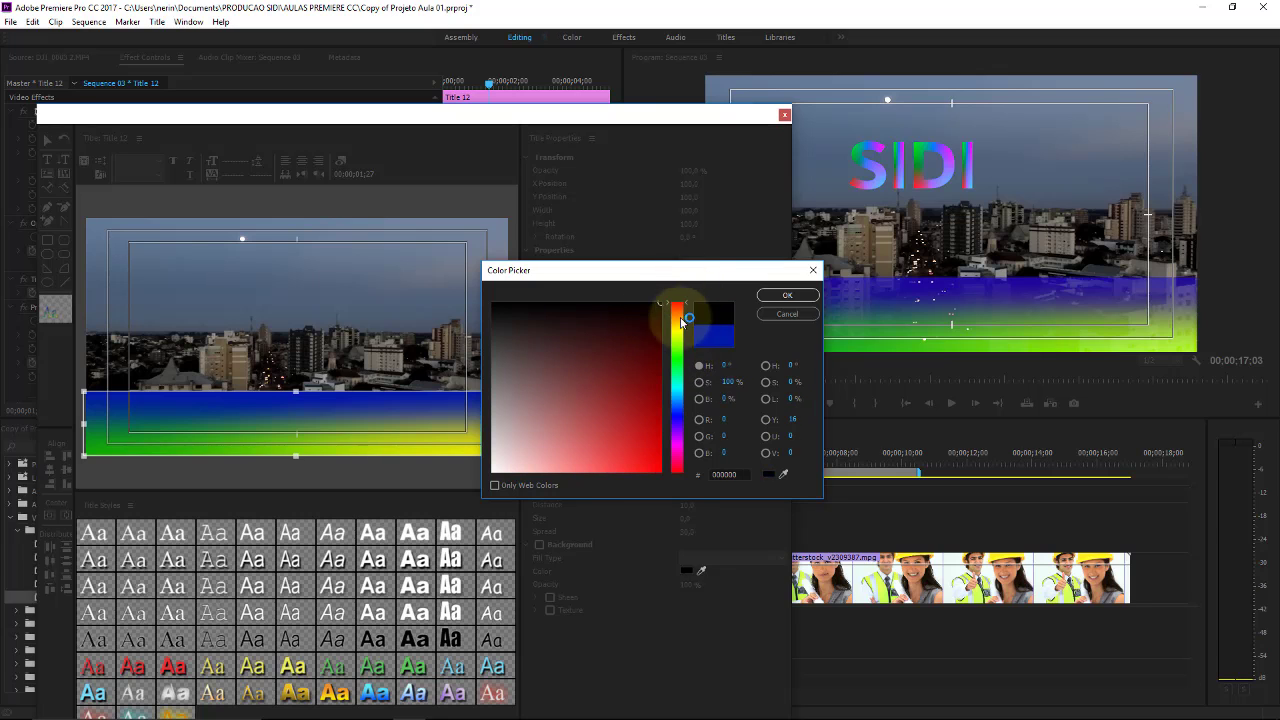
left_click_drag(640, 340, 686, 491)
left_click(787, 296)
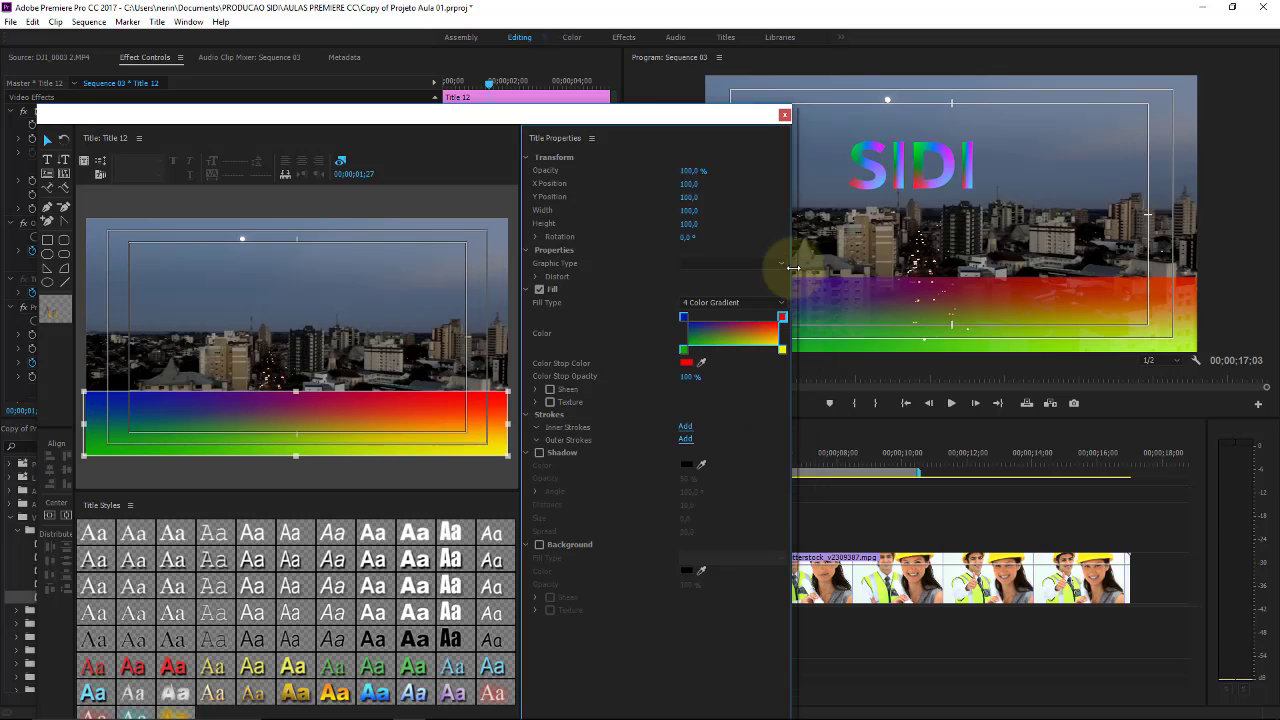
left_click(785, 116)
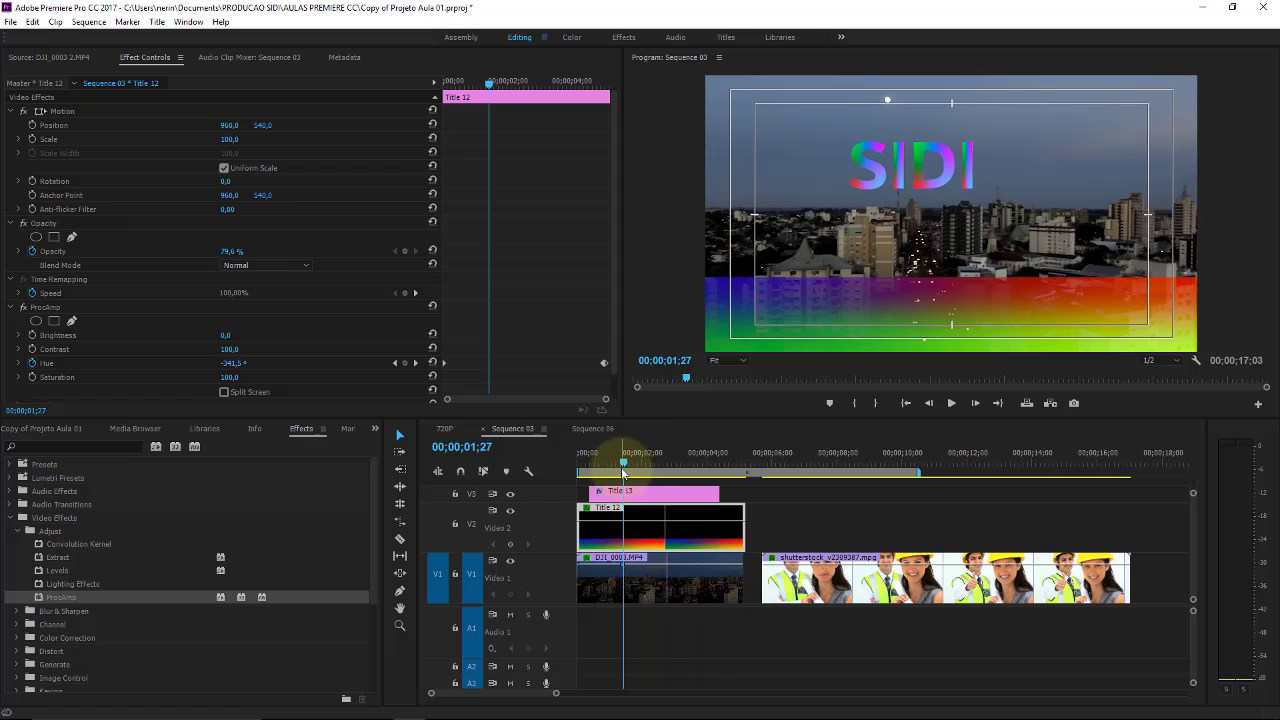
mouse_move(580, 468)
left_mouse_down()
mouse_move(845, 453)
mouse_move(657, 463)
left_mouse_up()
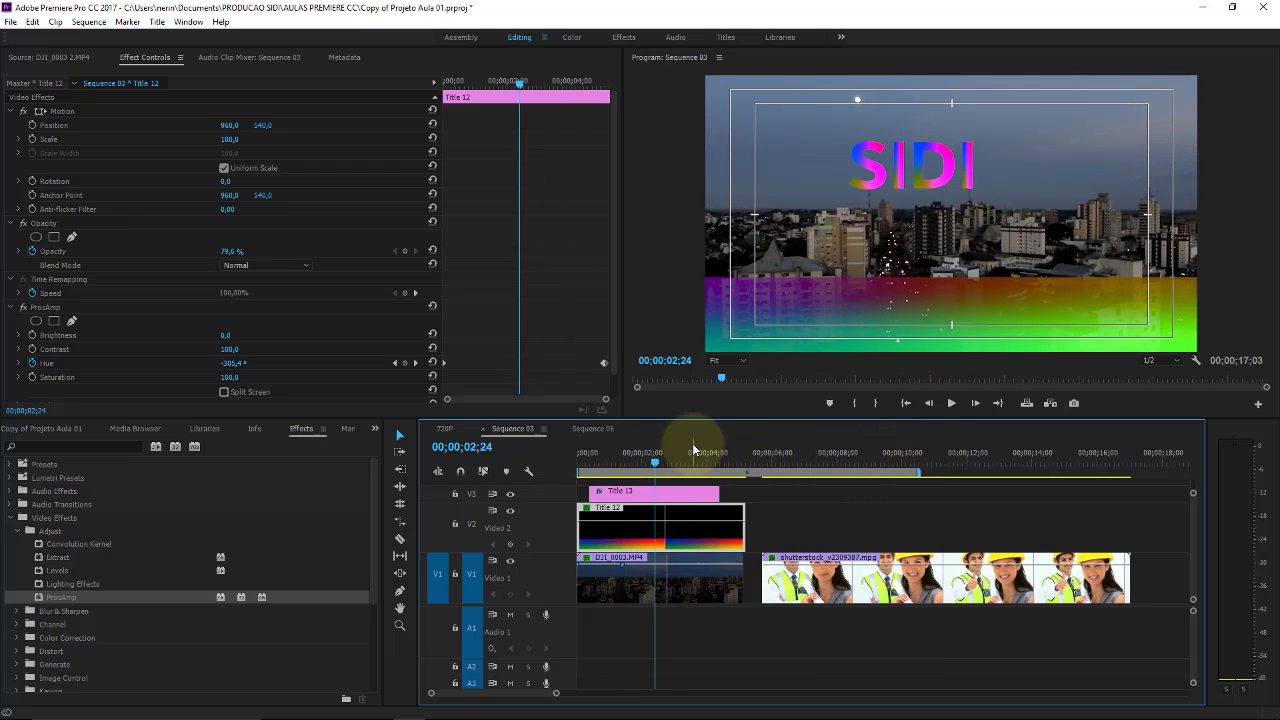